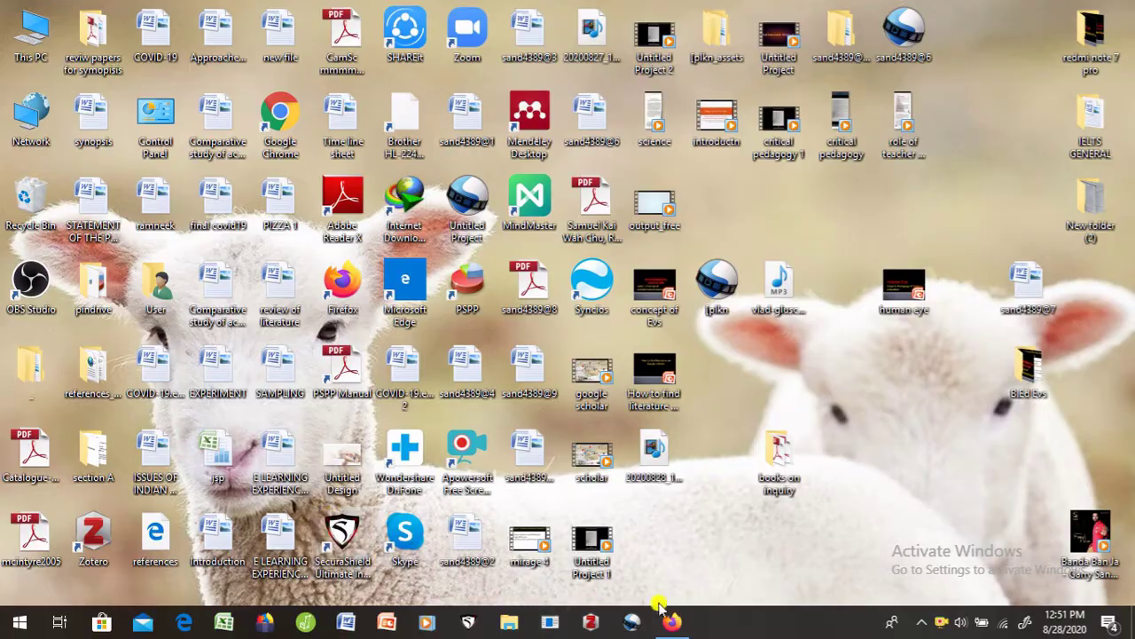
Open Firefox, search the web for citefast.com and open its APA citation generator page
left_click(670, 620)
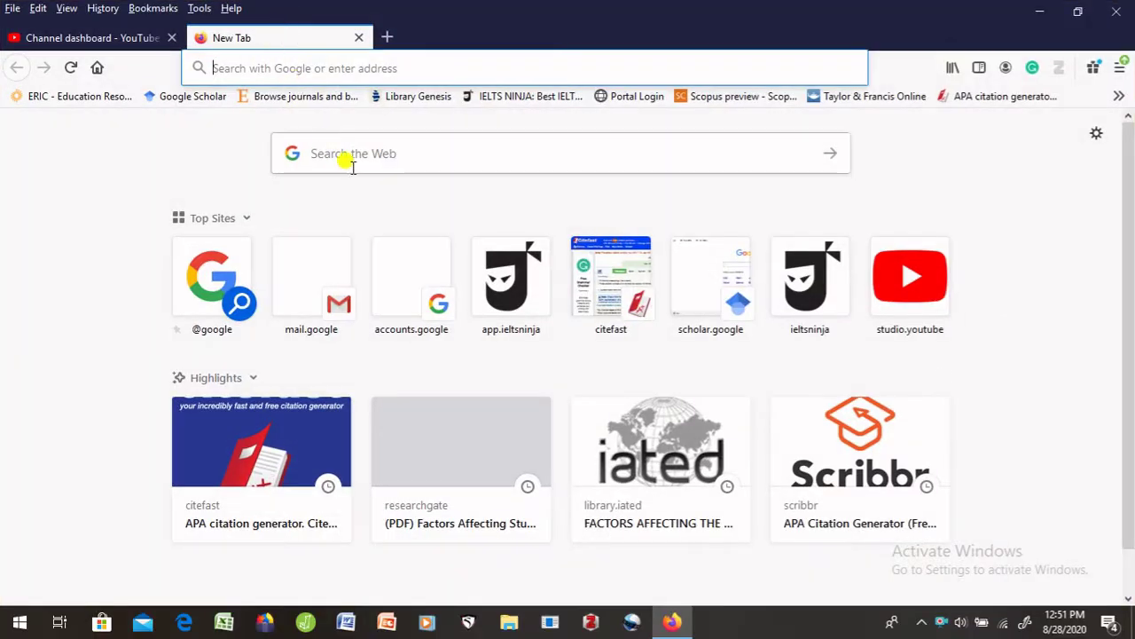
left_click(363, 138)
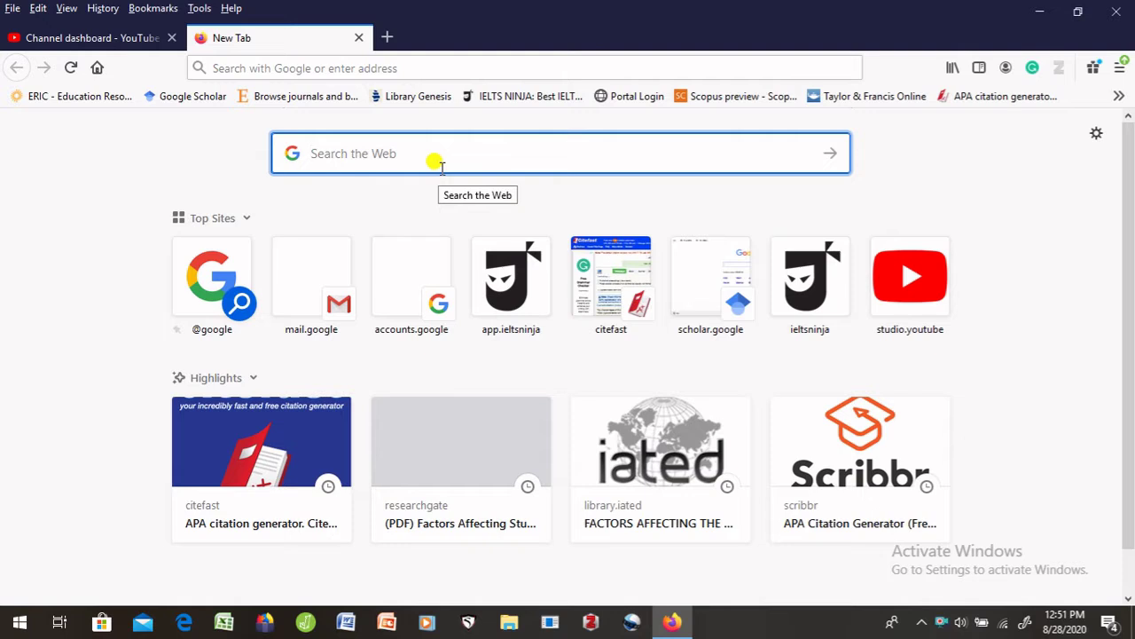
type("citefast.com")
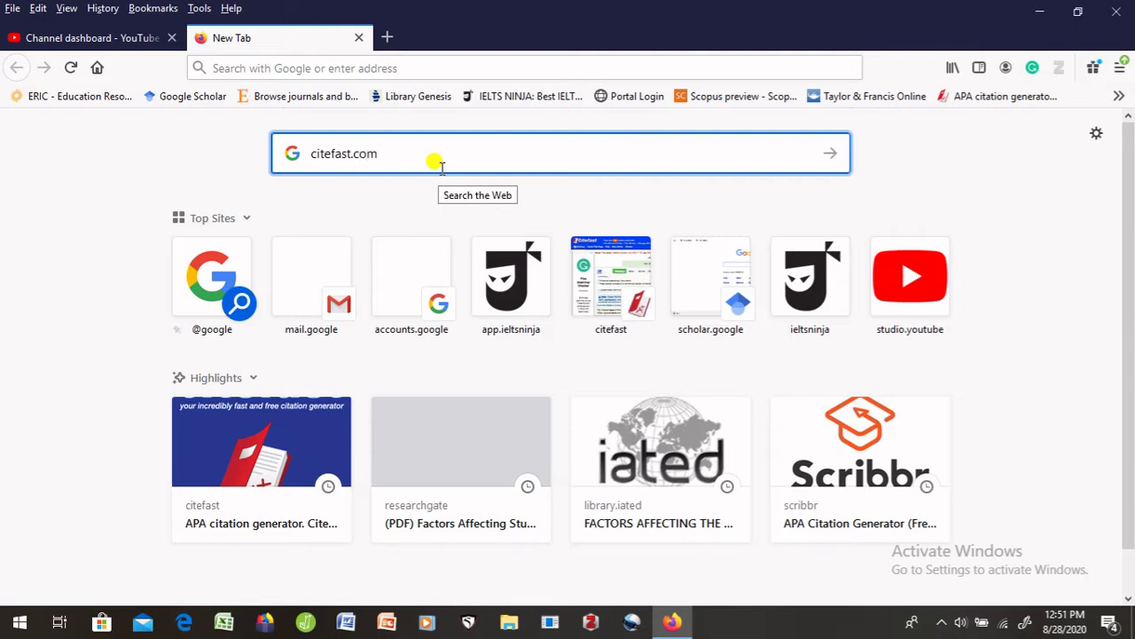
key("Return")
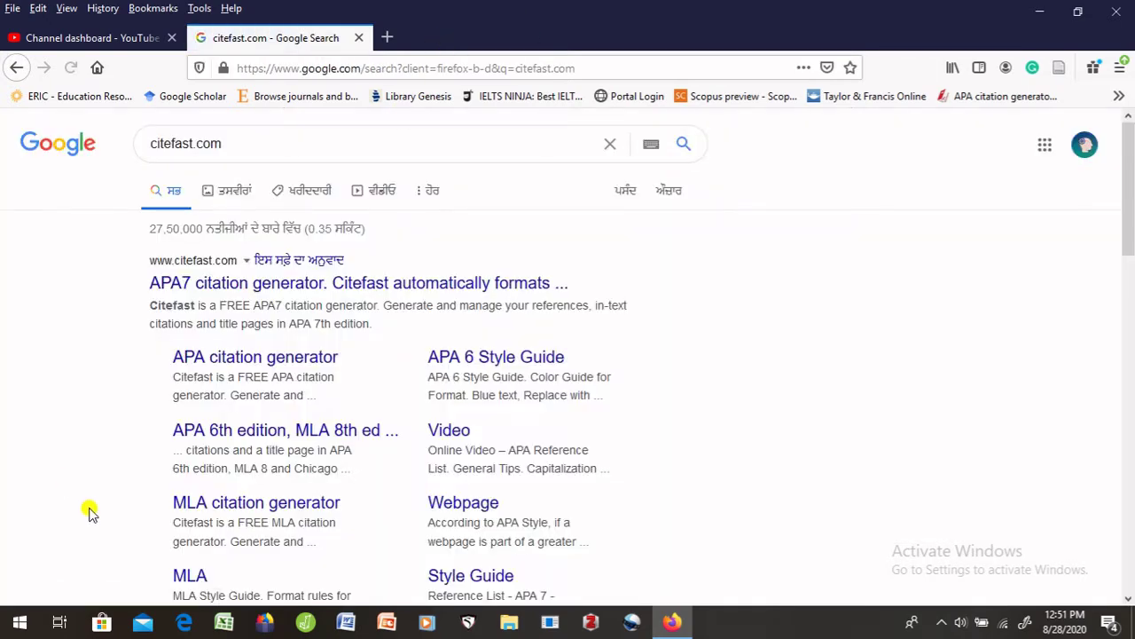
left_click(297, 358)
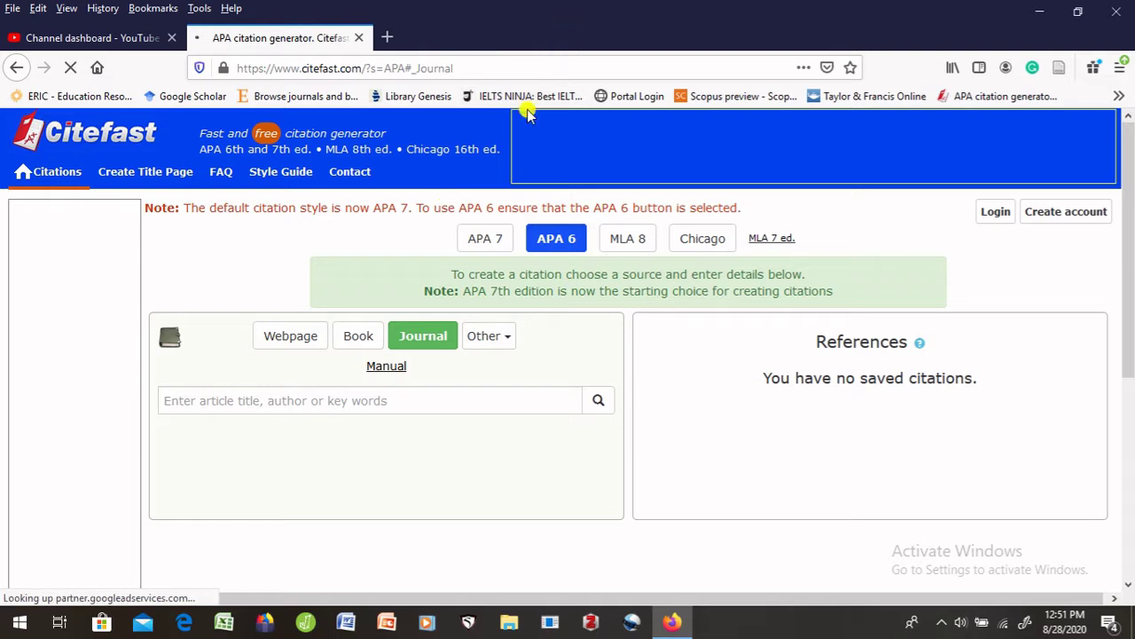
Look over the account creation form and the list of other citation source types, keeping Journal as the source
left_click(1055, 216)
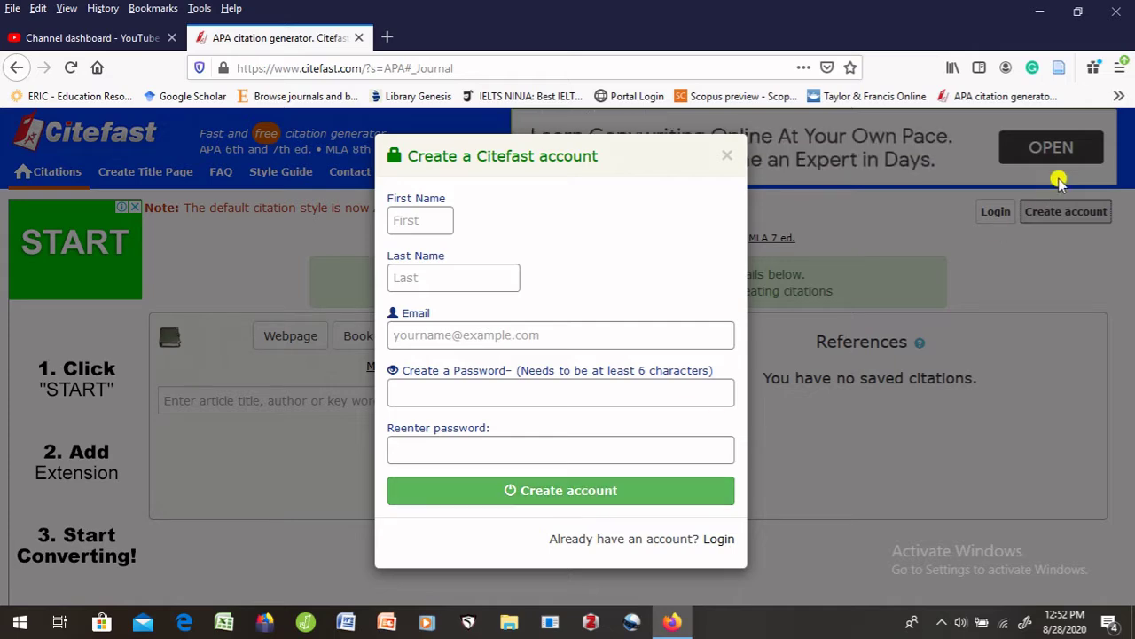
left_click(885, 410)
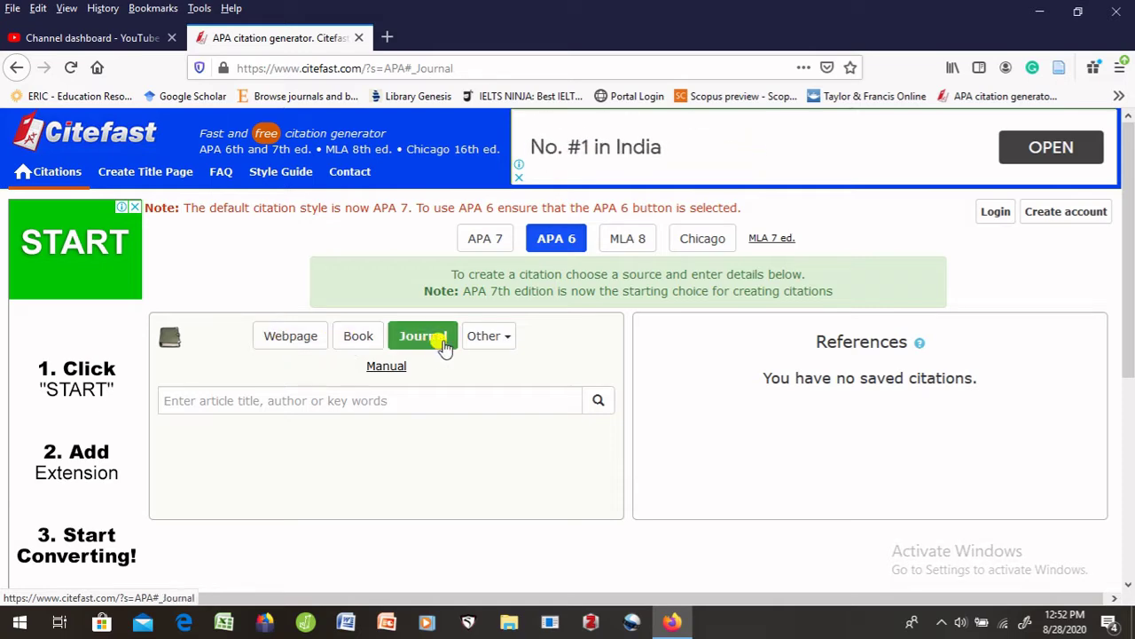
left_click(347, 400)
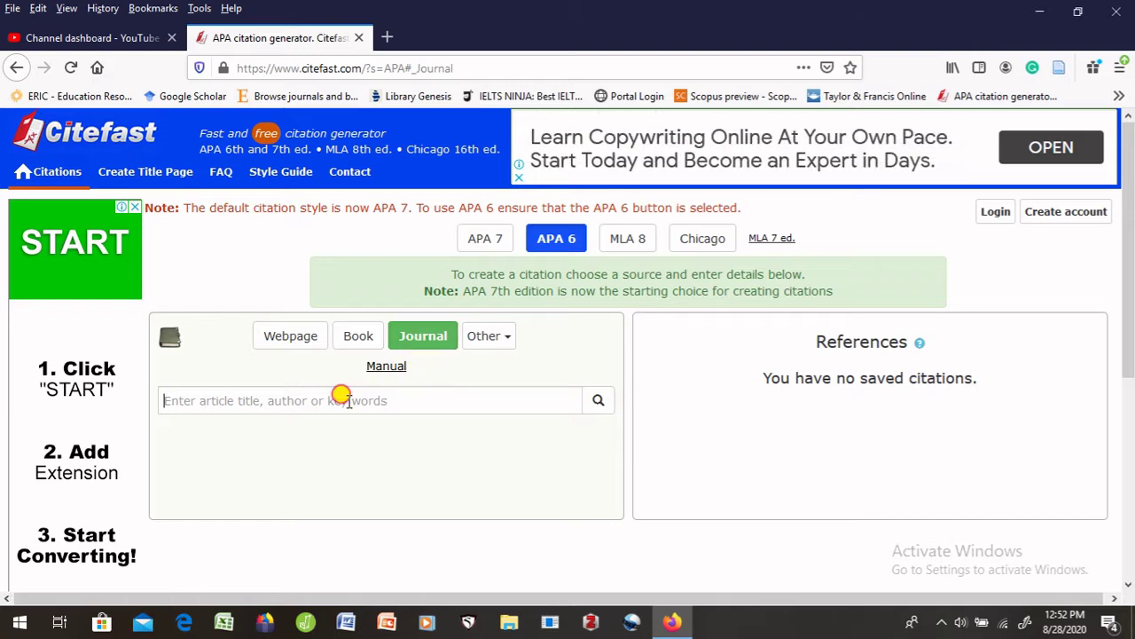
left_click(479, 335)
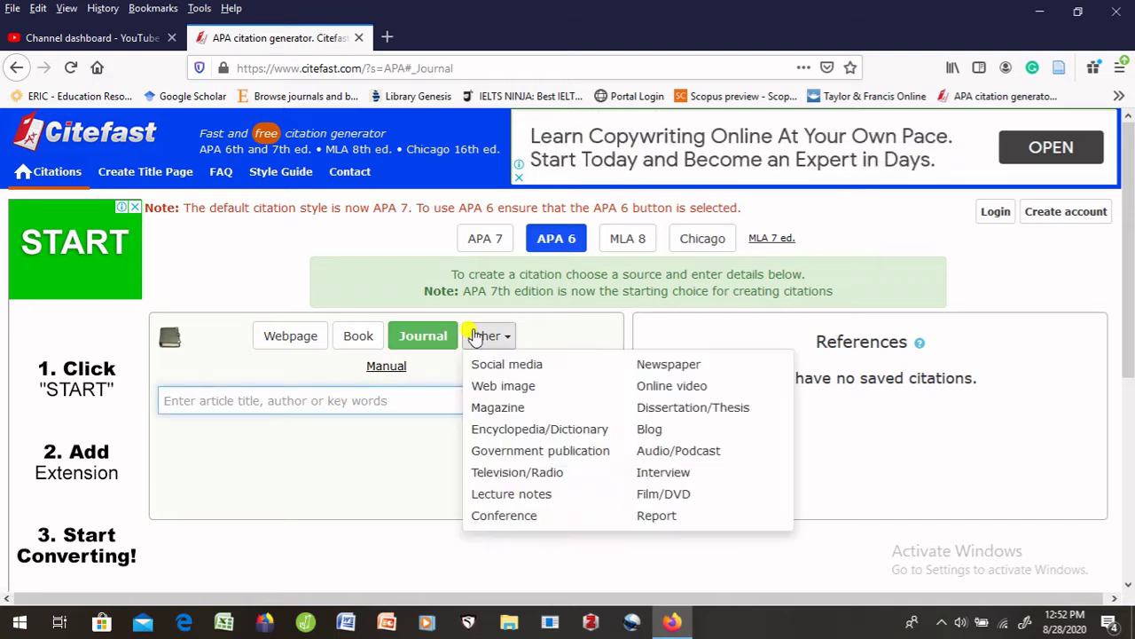
left_click(413, 342)
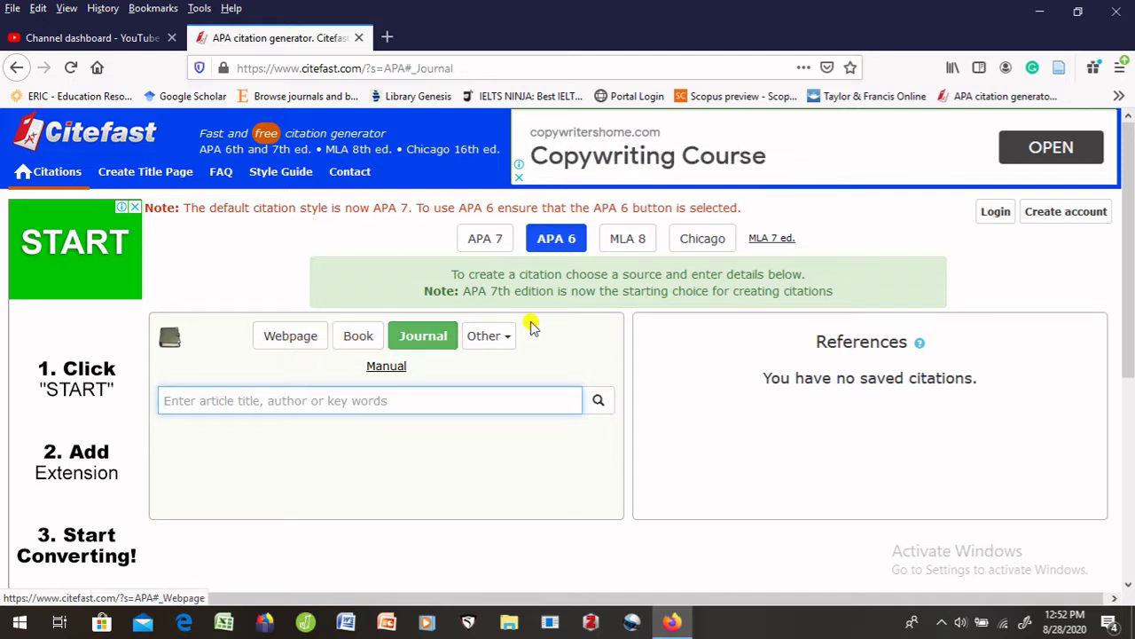
left_click(484, 337)
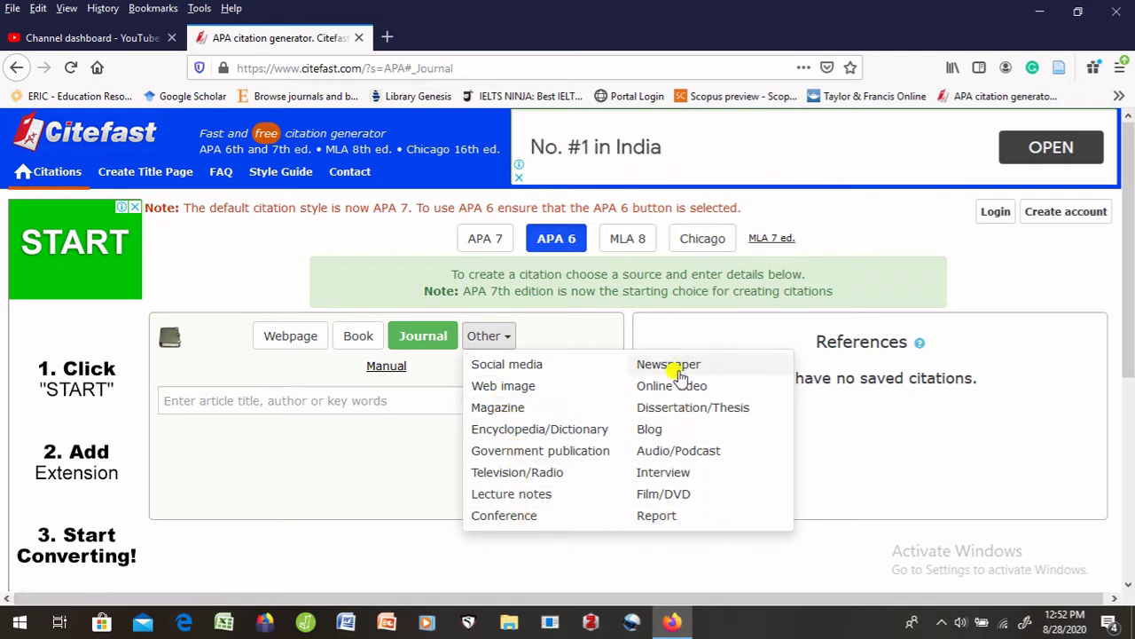
left_click(443, 491)
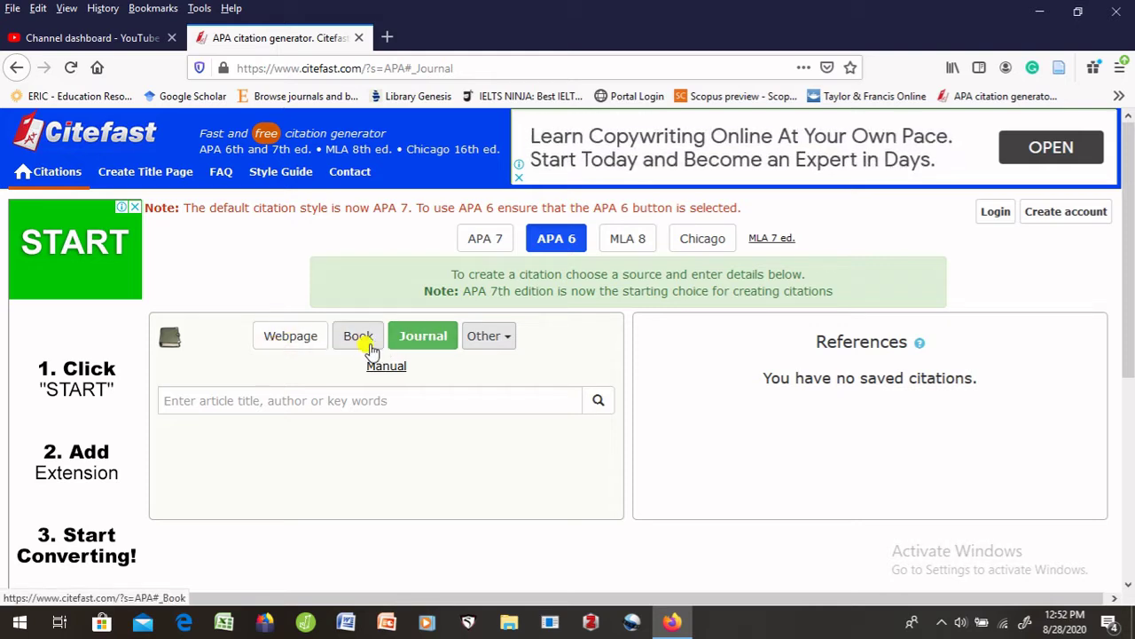
left_click(344, 403)
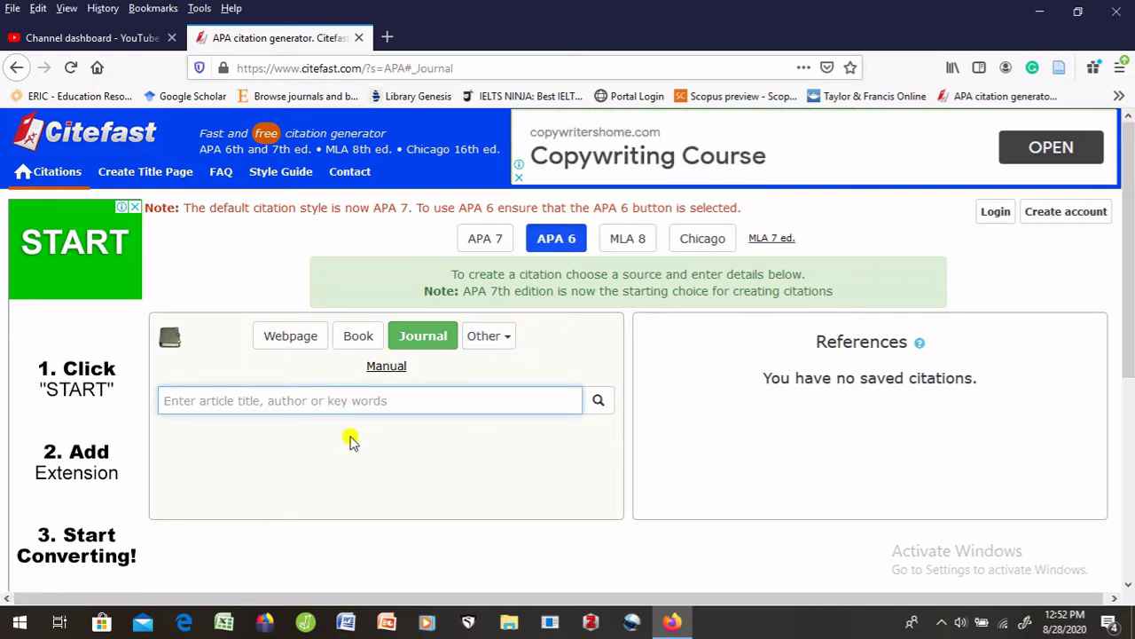
type("blended")
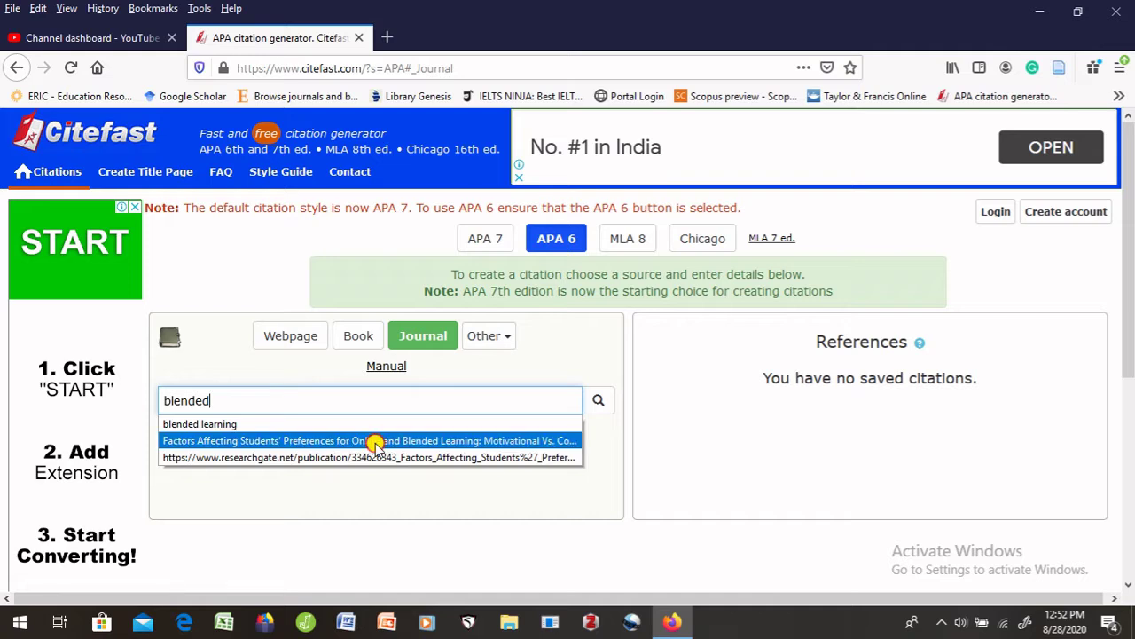
left_click(377, 443)
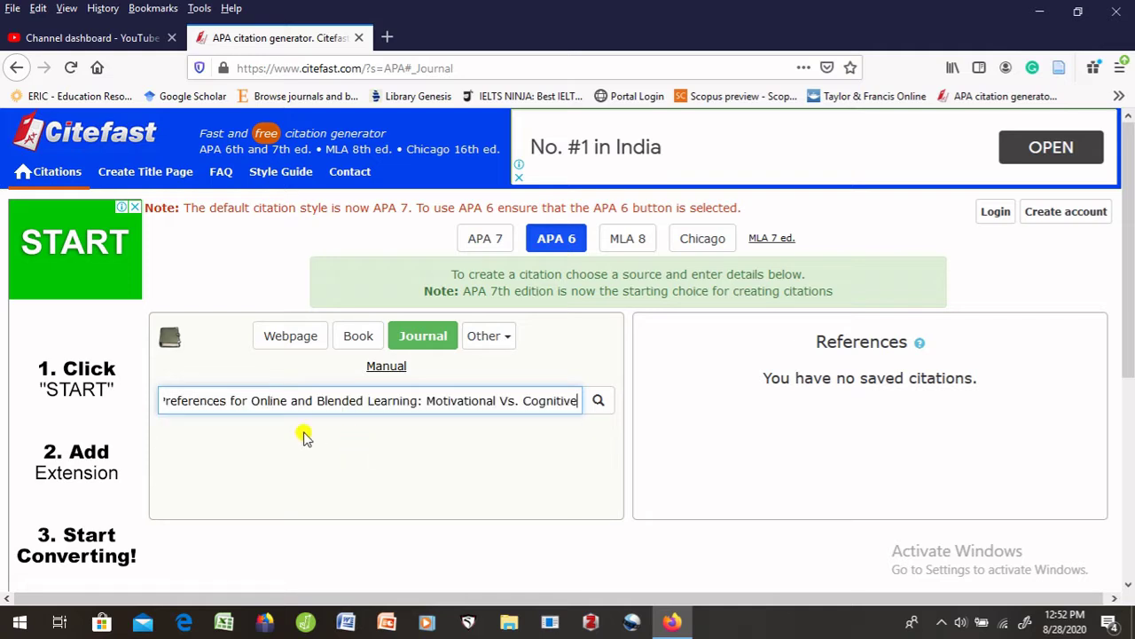
key("BackSpace")
key("BackSpace")
key("BackSpace")
key("BackSpace")
key("BackSpace")
key("BackSpace")
key("BackSpace")
key("BackSpace")
key("BackSpace")
key("BackSpace")
key("BackSpace")
key("BackSpace")
key("BackSpace")
key("BackSpace")
key("BackSpace")
key("BackSpace")
key("BackSpace")
key("BackSpace")
key("BackSpace")
key("BackSpace")
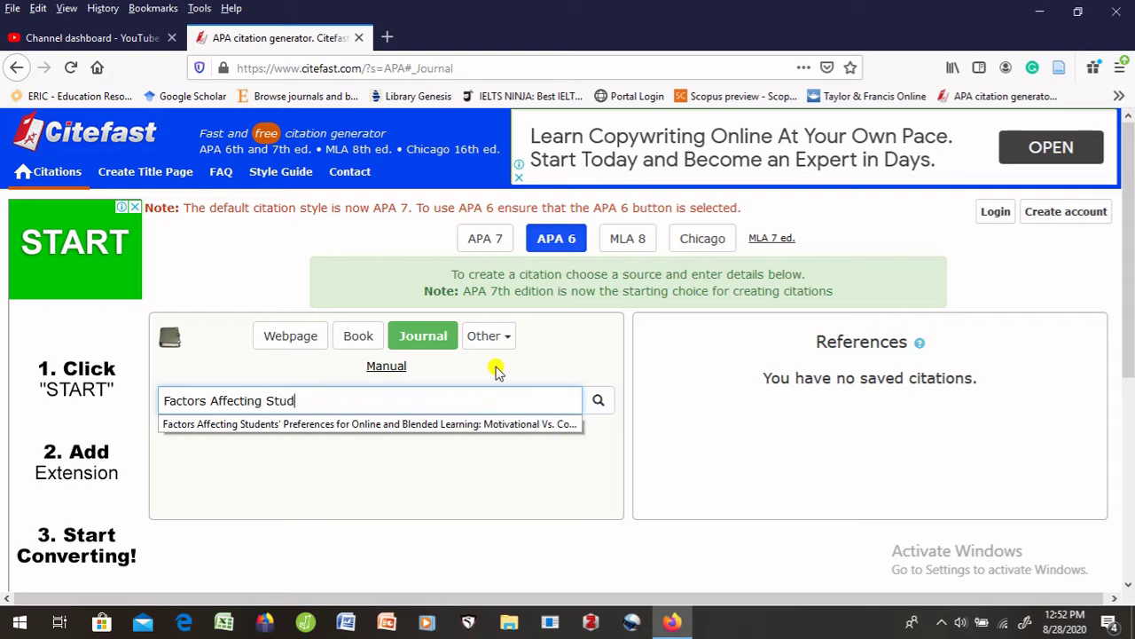
key("BackSpace")
key("BackSpace")
key("BackSpace")
key("BackSpace")
key("BackSpace")
key("BackSpace")
left_click_drag(549, 19, 518, 24)
left_click(1024, 16)
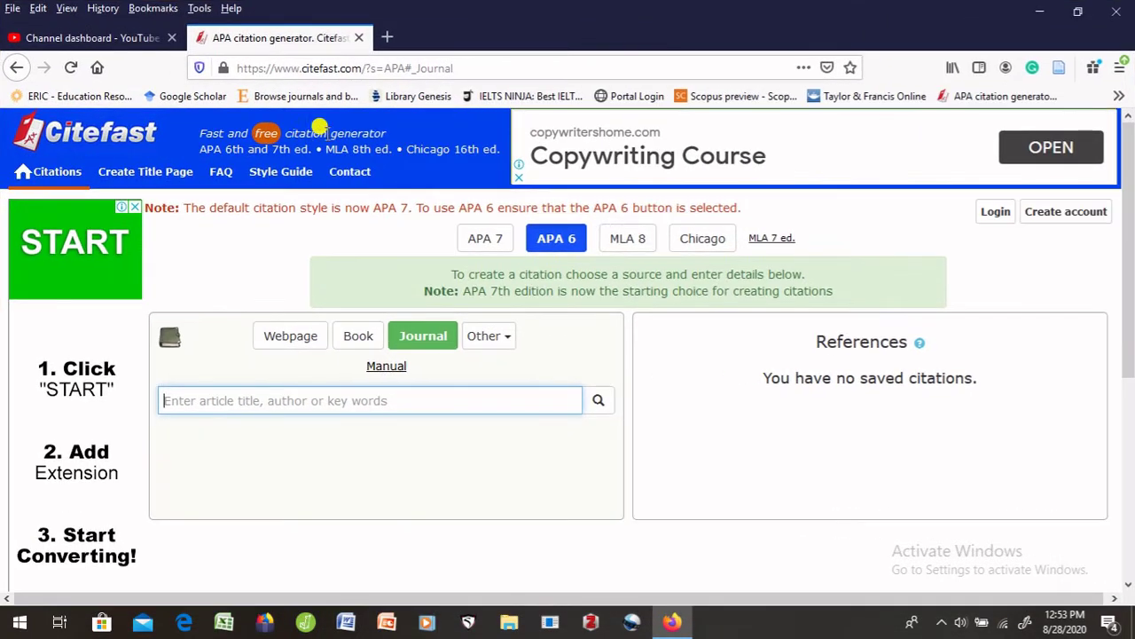
Open Google Scholar in a new browser tab, ready for entering a search
left_click(393, 37)
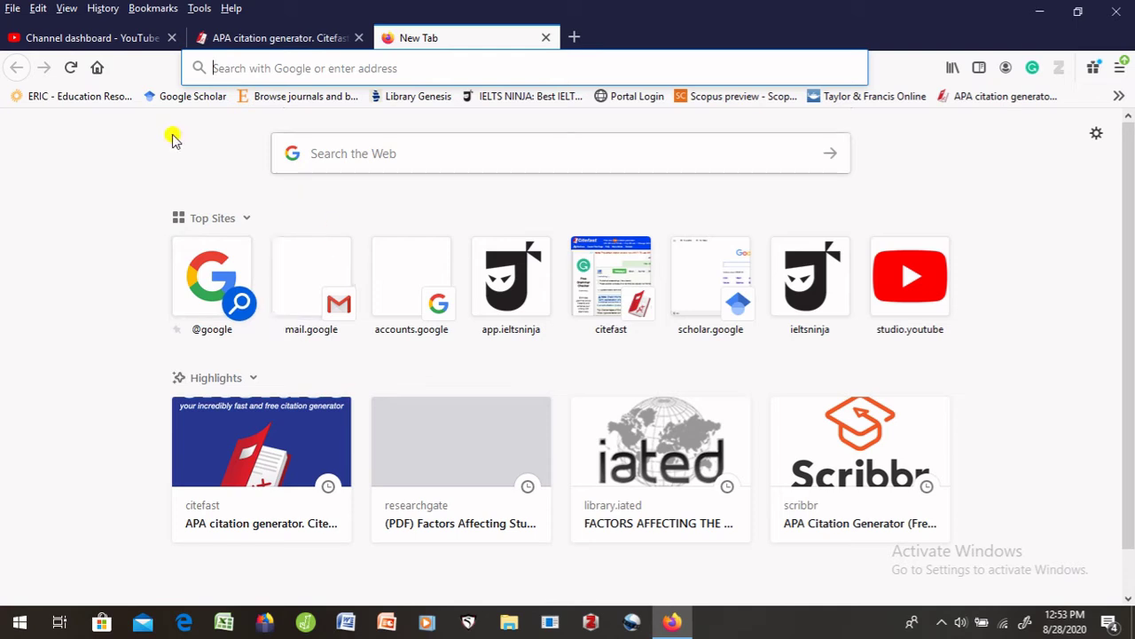
left_click(194, 96)
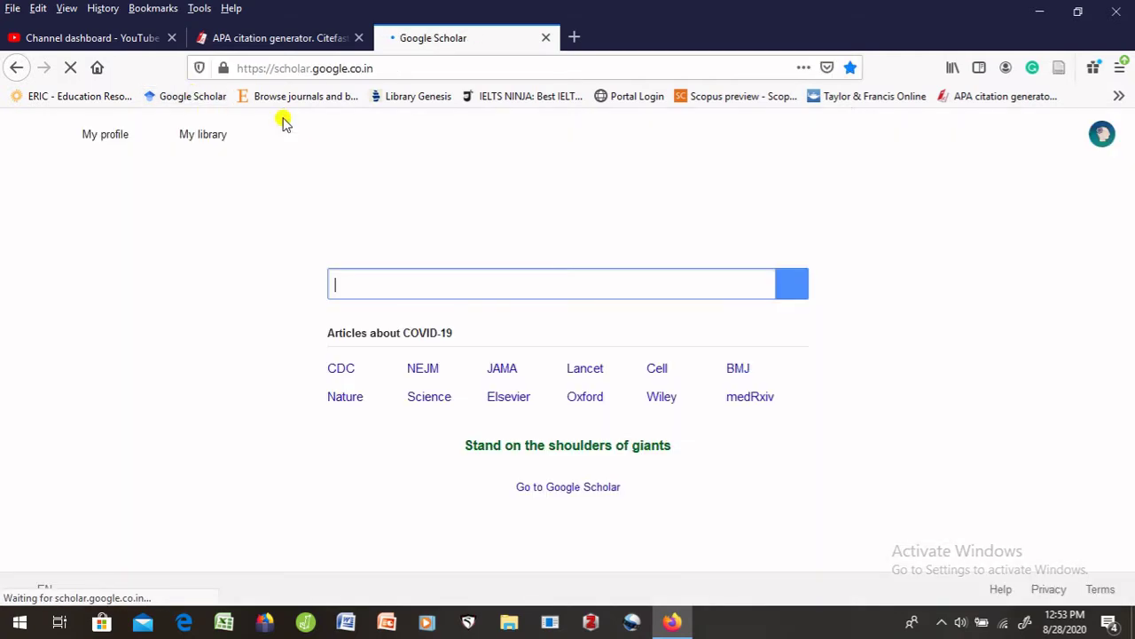
left_click(352, 285)
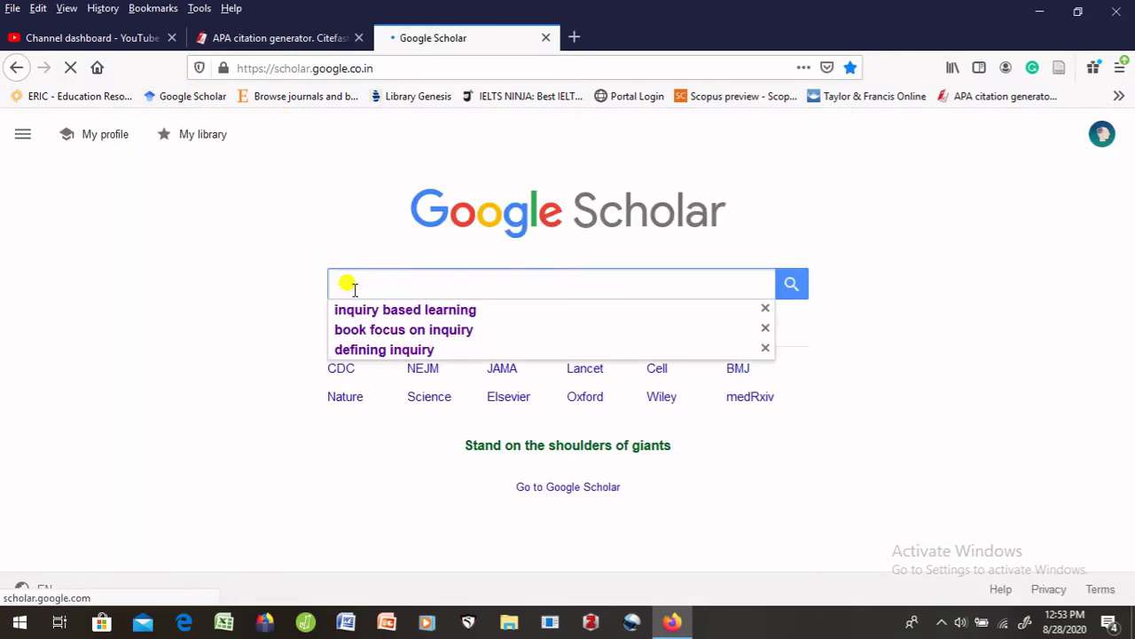
type("b")
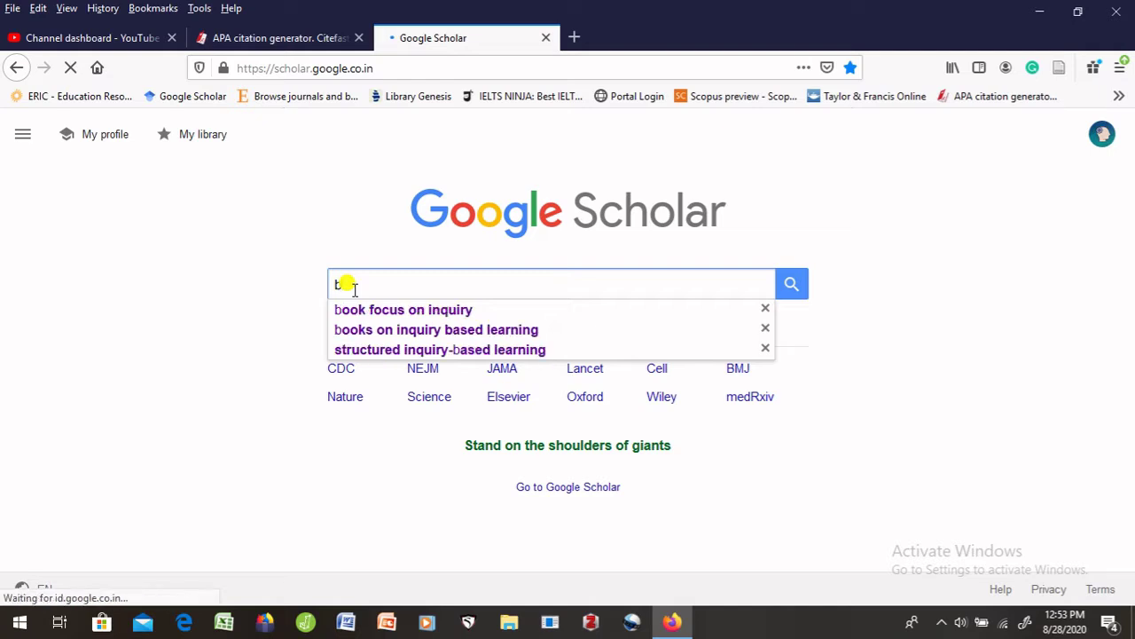
type("lended")
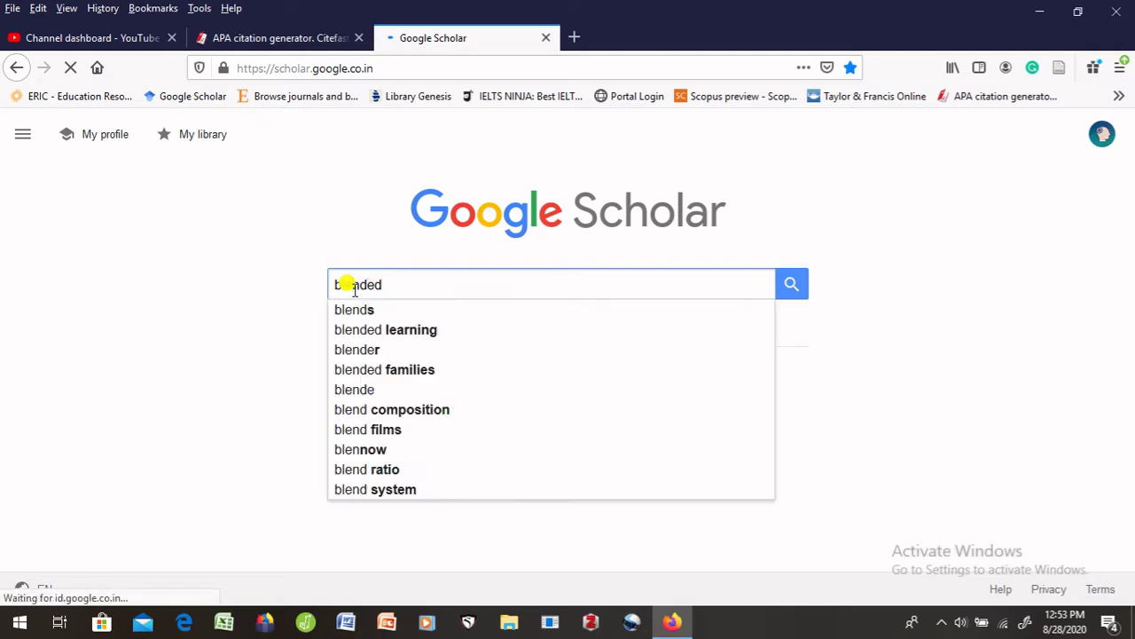
type(" lear")
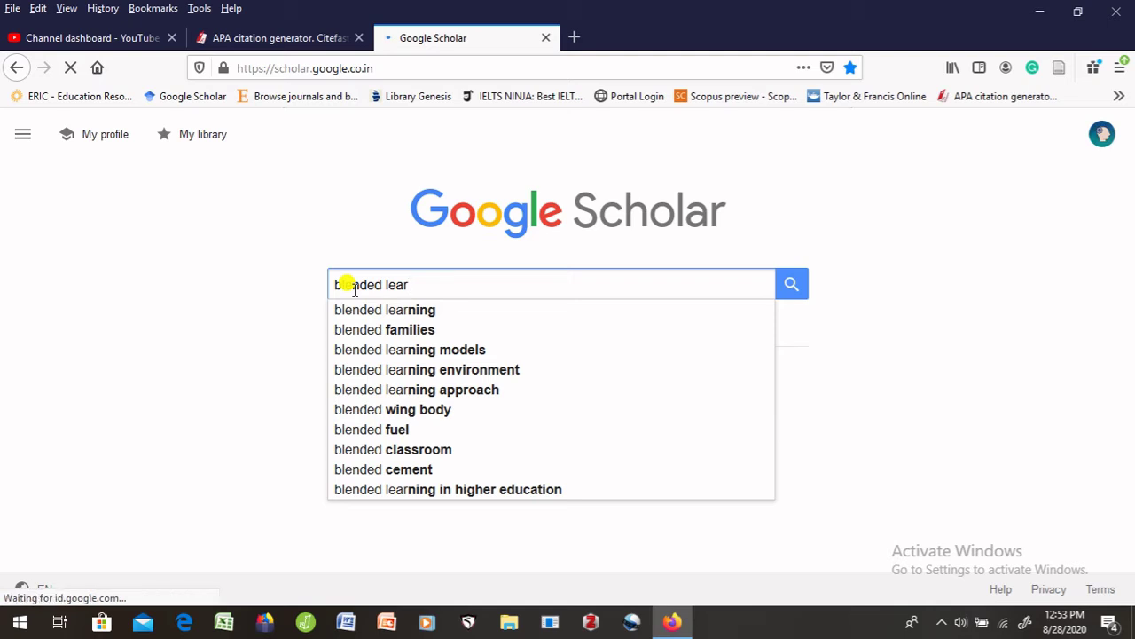
type("ning i")
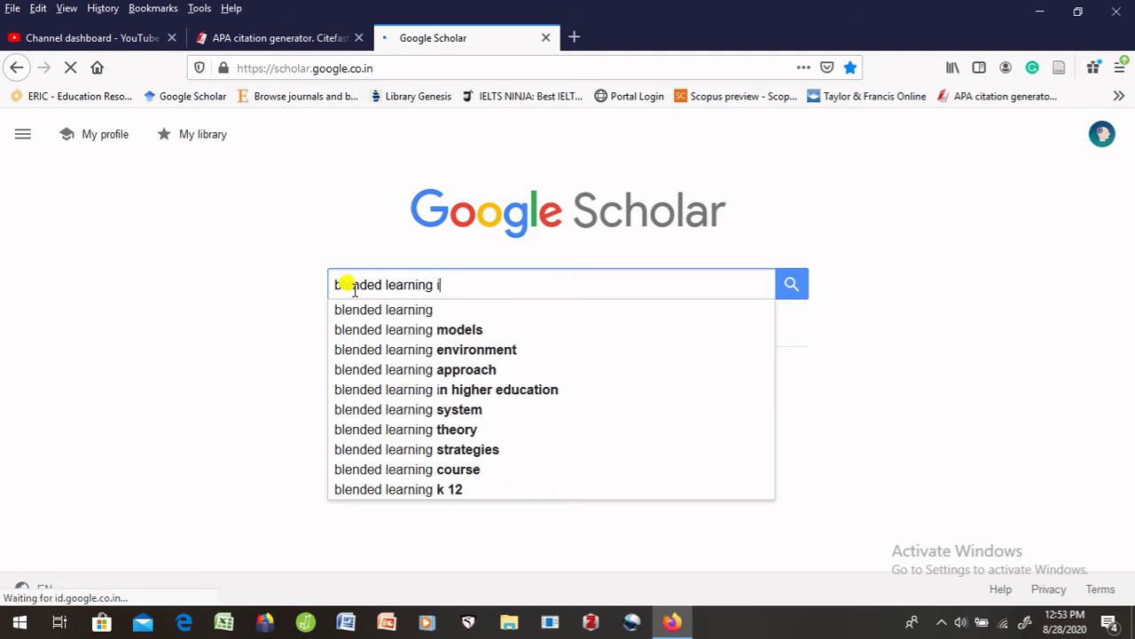
key("ctrl+a")
key("BackSpace")
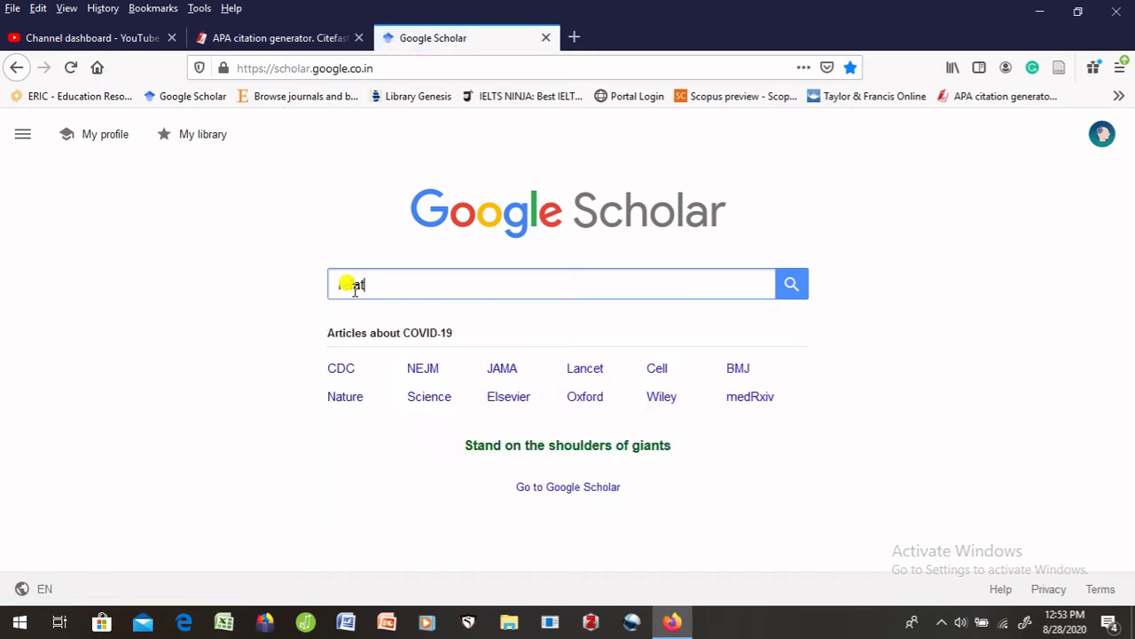
Search Google Scholar for "relation to achievemnet" and open the article "Student perceptions and achievement in a university blended learning strategic initiative"
type("relation to ac")
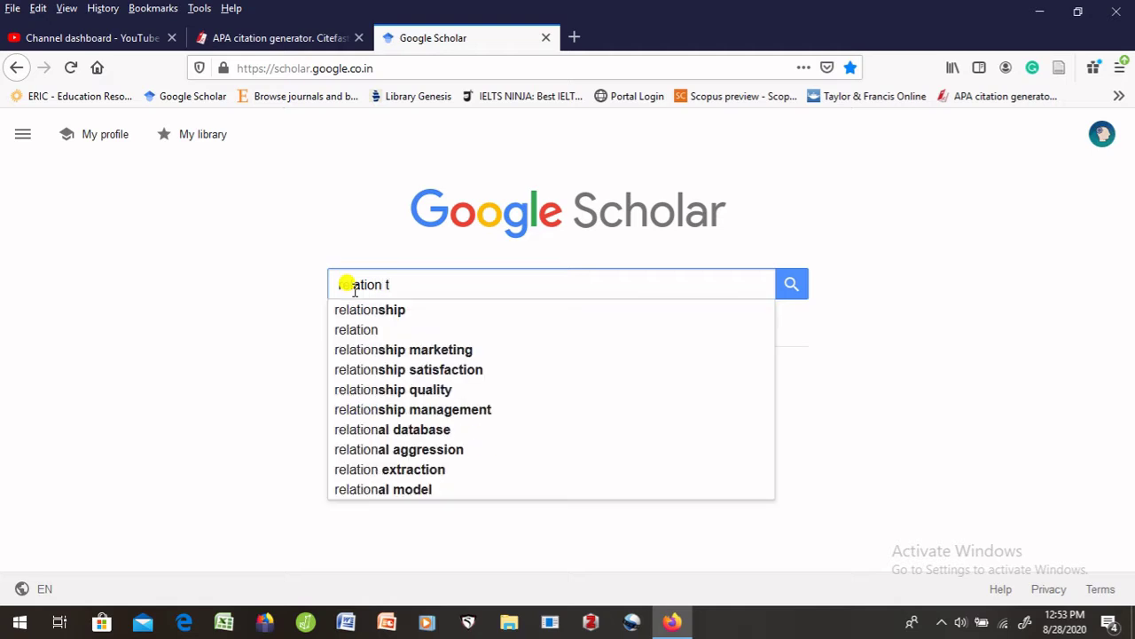
type("hi")
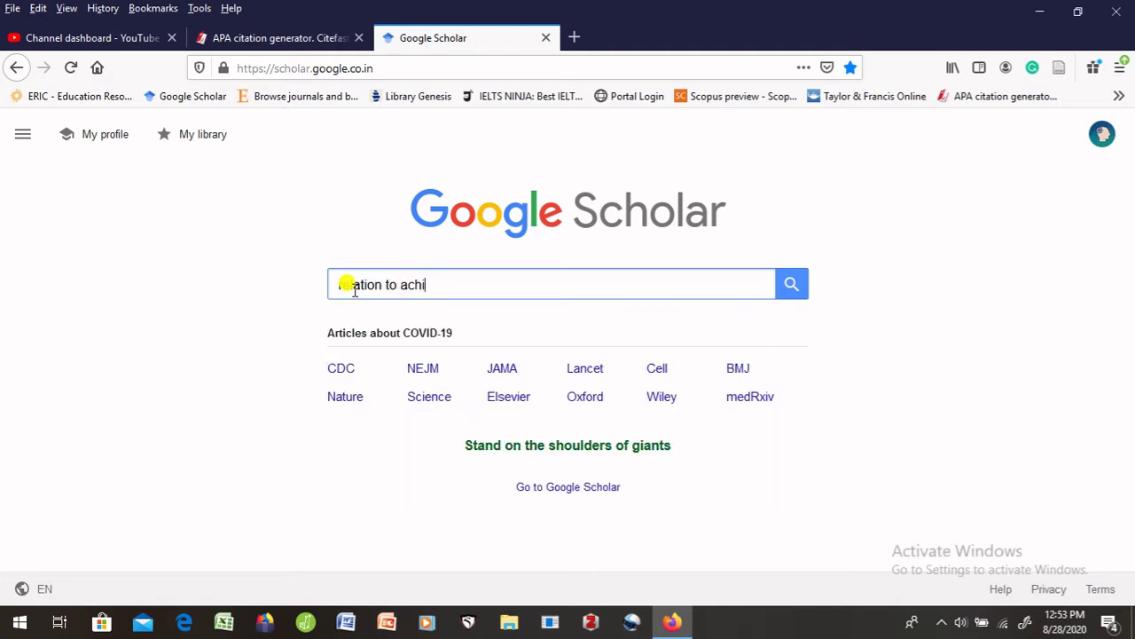
type("evemnet")
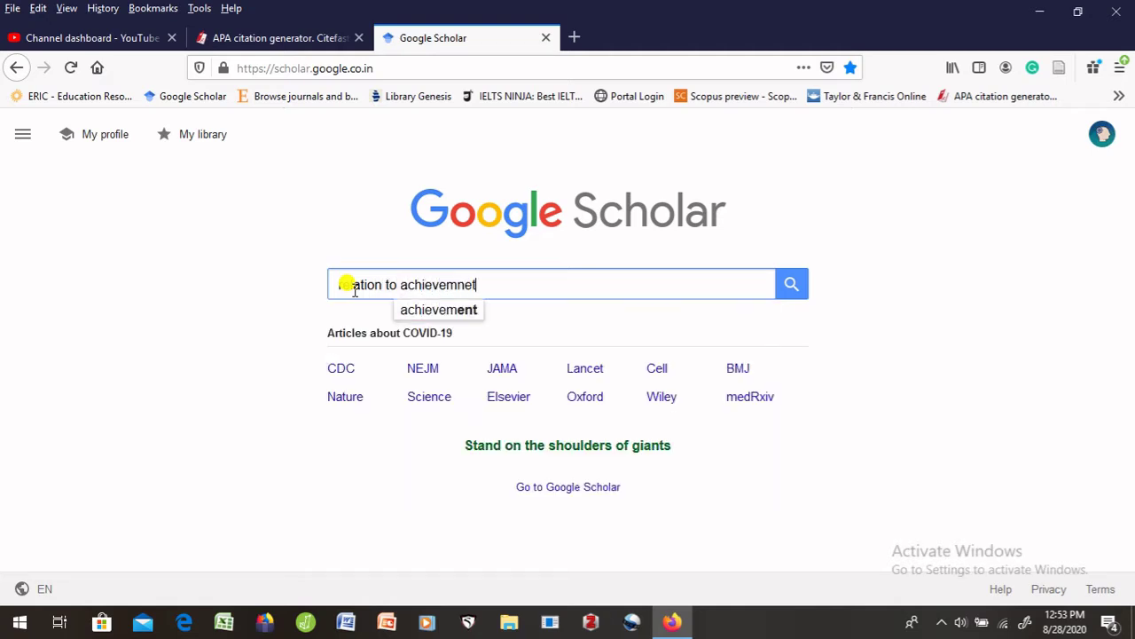
key("Return")
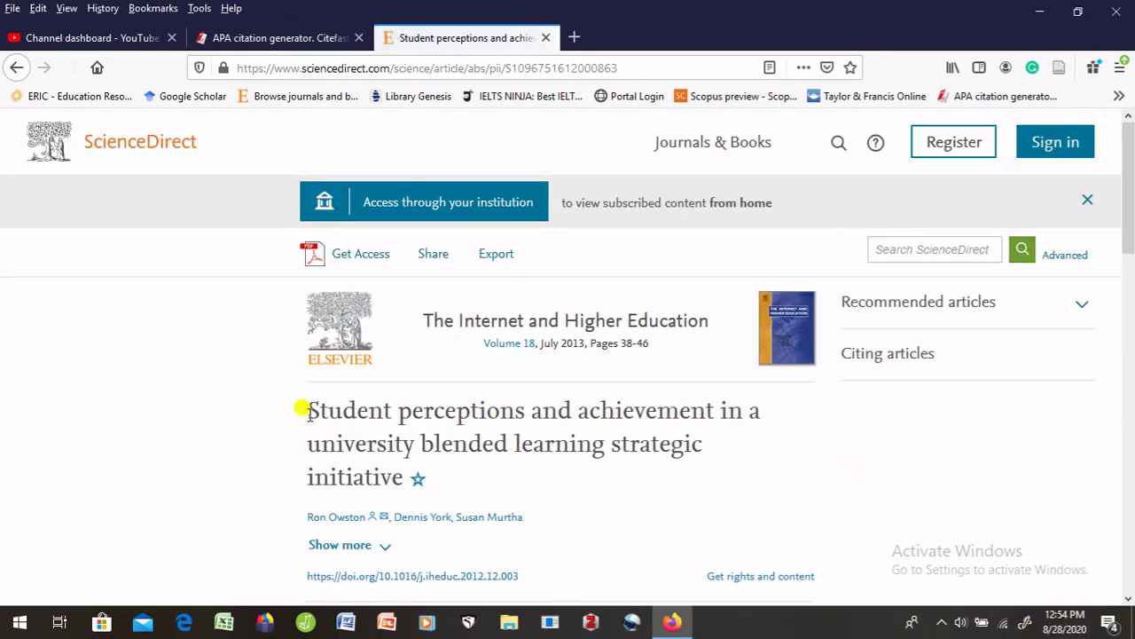
Copy the full article title from the ScienceDirect page
left_click_drag(305, 404, 394, 481)
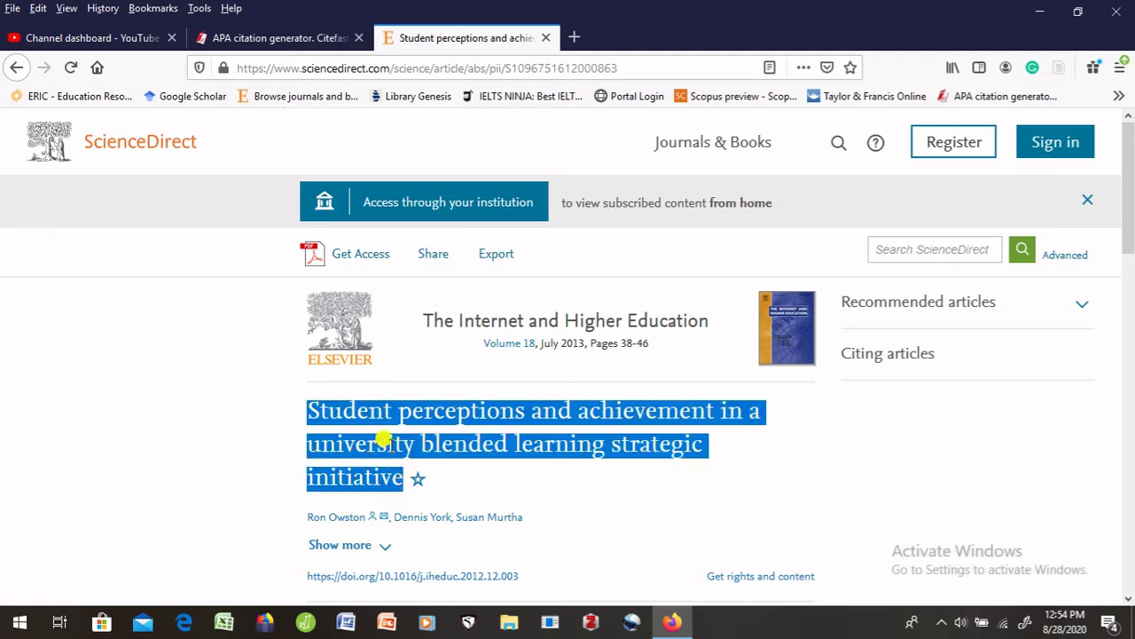
right_click(383, 440)
left_click(408, 454)
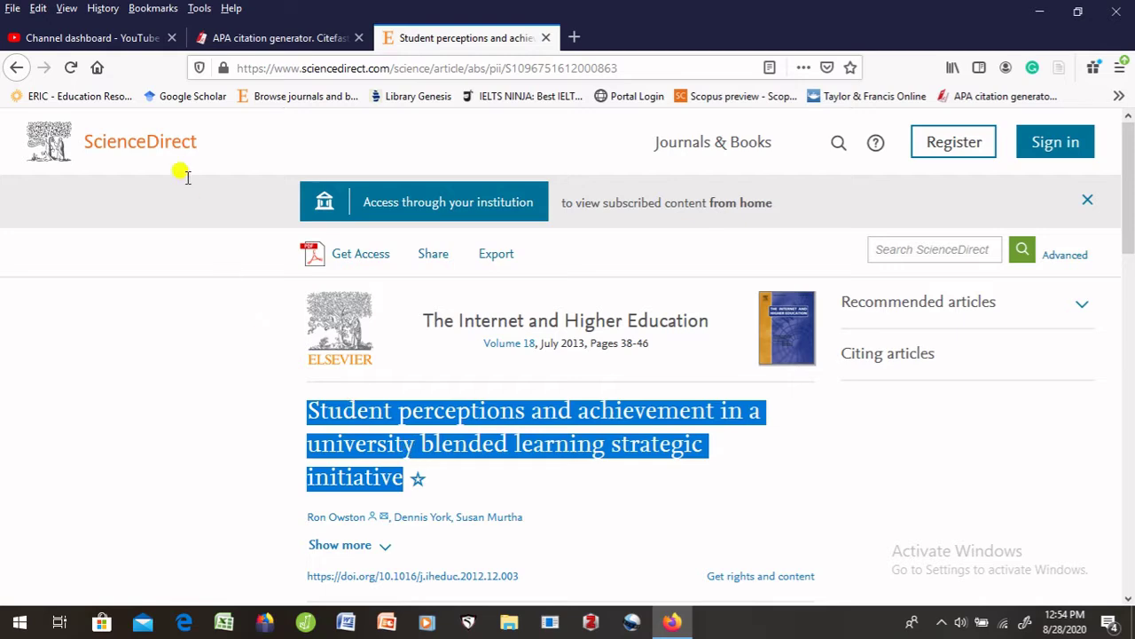
Paste the copied article title into Citefast's journal search and find matching journal articles
left_click(275, 40)
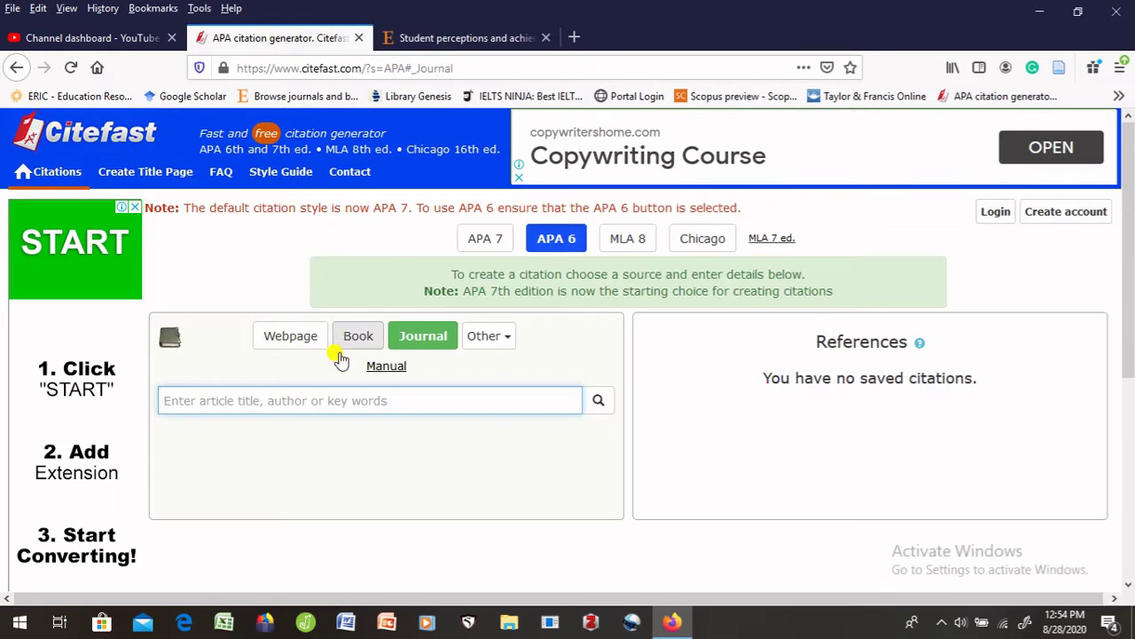
left_click(304, 392)
right_click(302, 403)
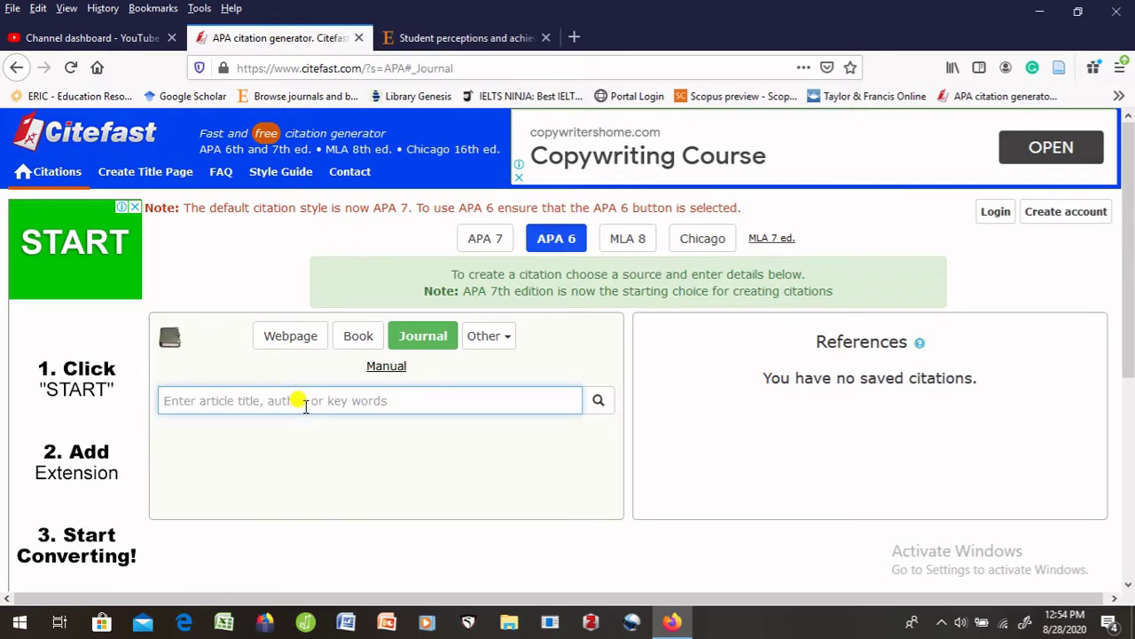
left_click(333, 478)
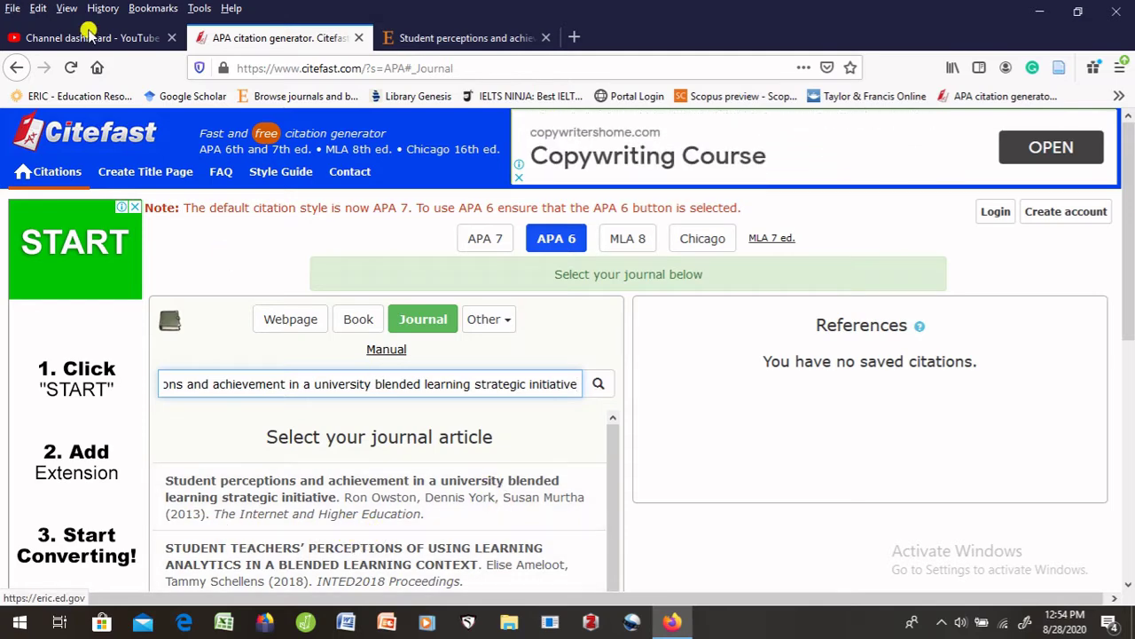
Check the search results against the ScienceDirect article, and load "Student perceptions and achievement in a university blended learning strategic initiative" into the citation form
left_click(406, 38)
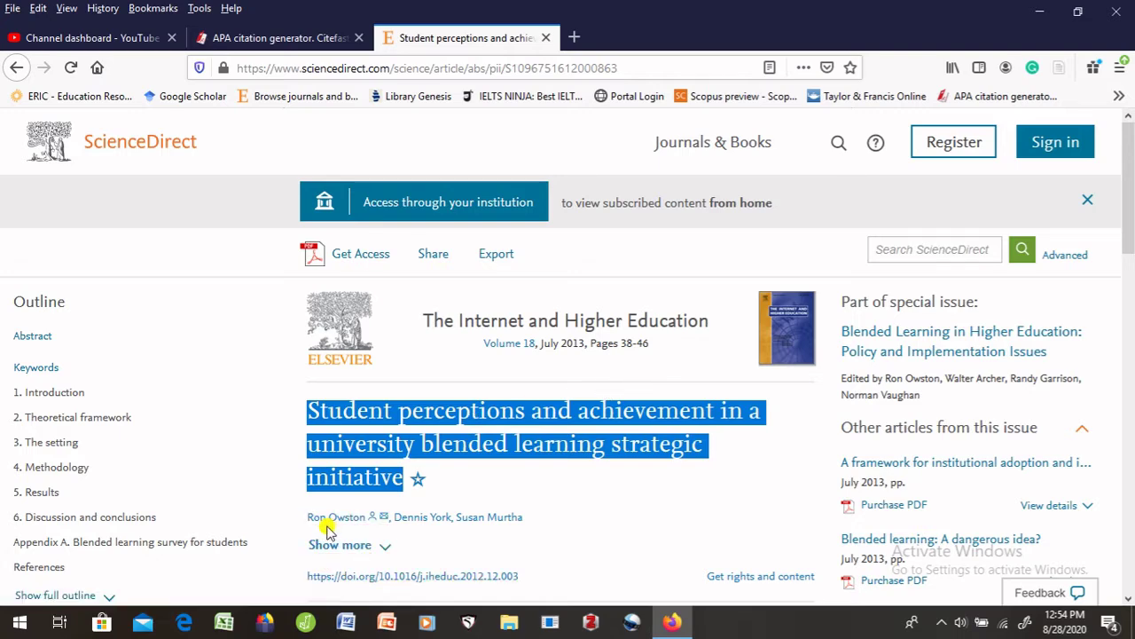
left_click(254, 38)
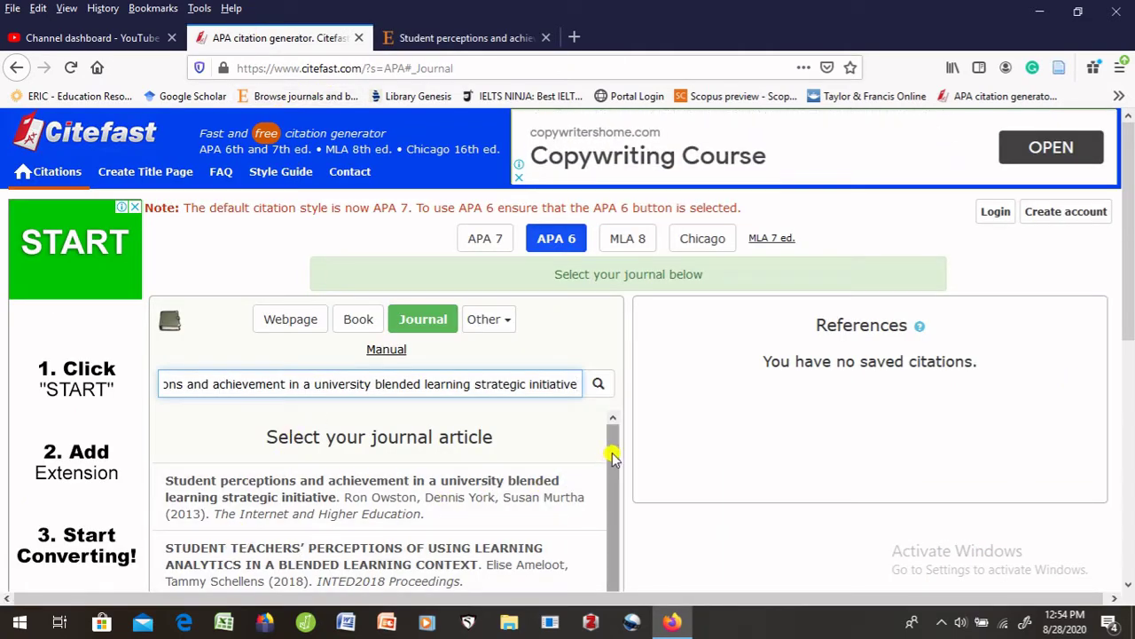
left_click_drag(612, 457, 609, 562)
left_click_drag(608, 568, 623, 445)
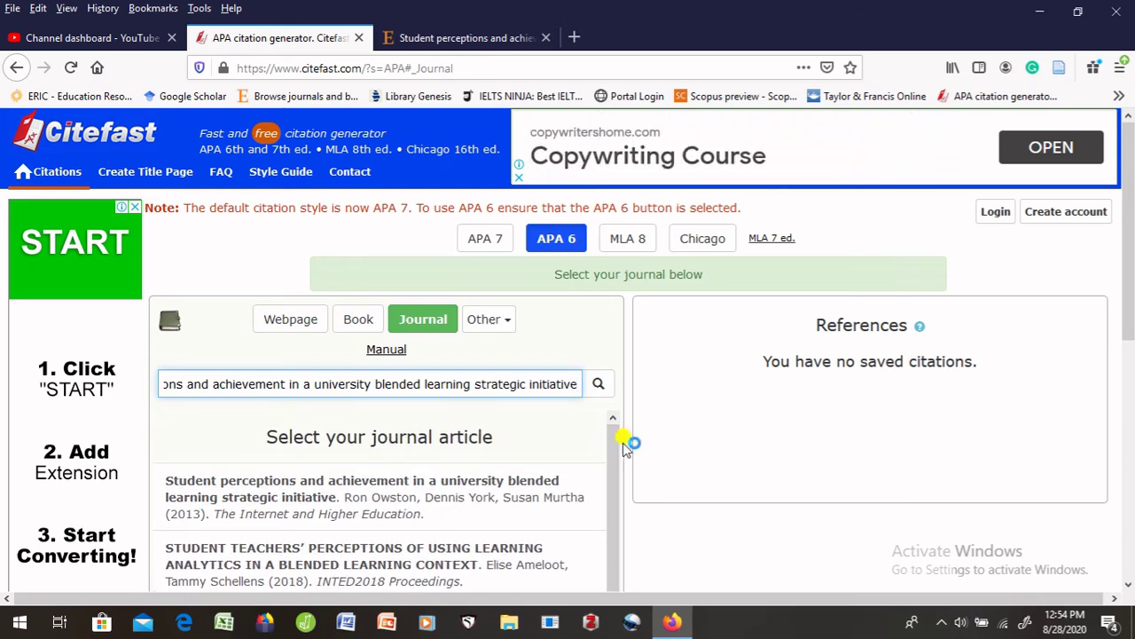
left_click(326, 495)
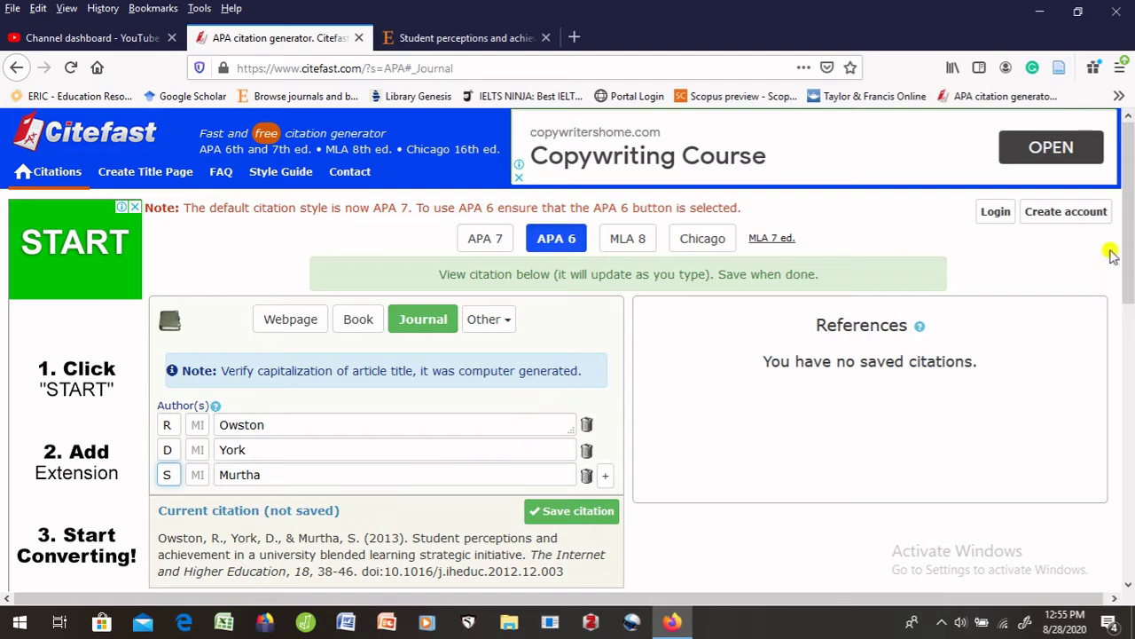
Review the autofilled journal details, leave the issue blank, and save the citation to the references list
left_click_drag(1129, 239, 1130, 326)
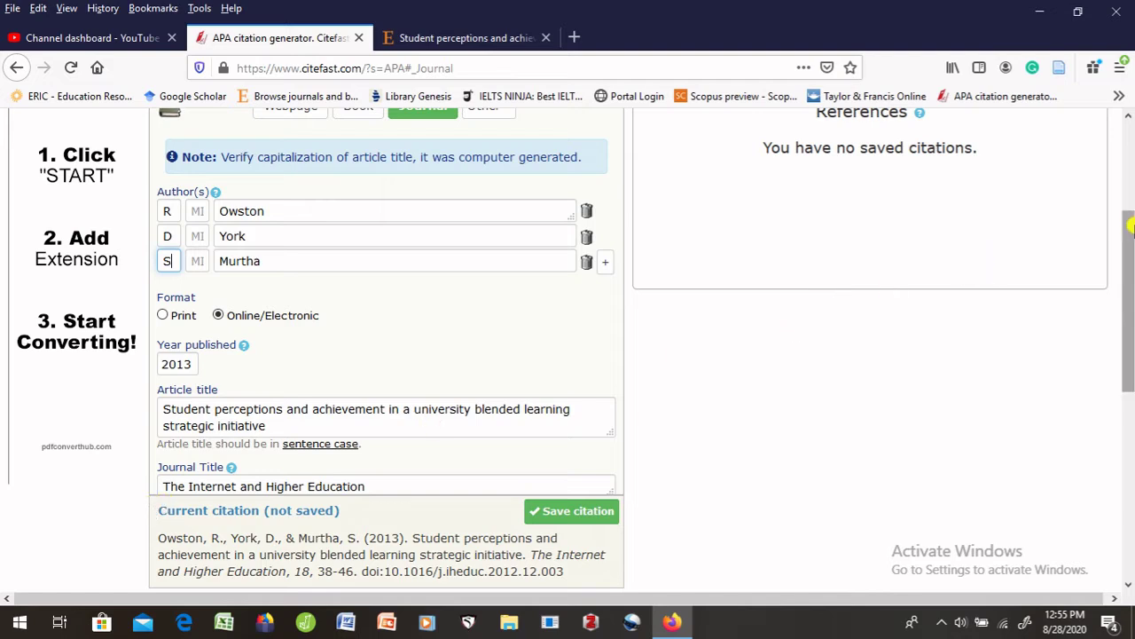
scroll(1128, 301, "down", 2)
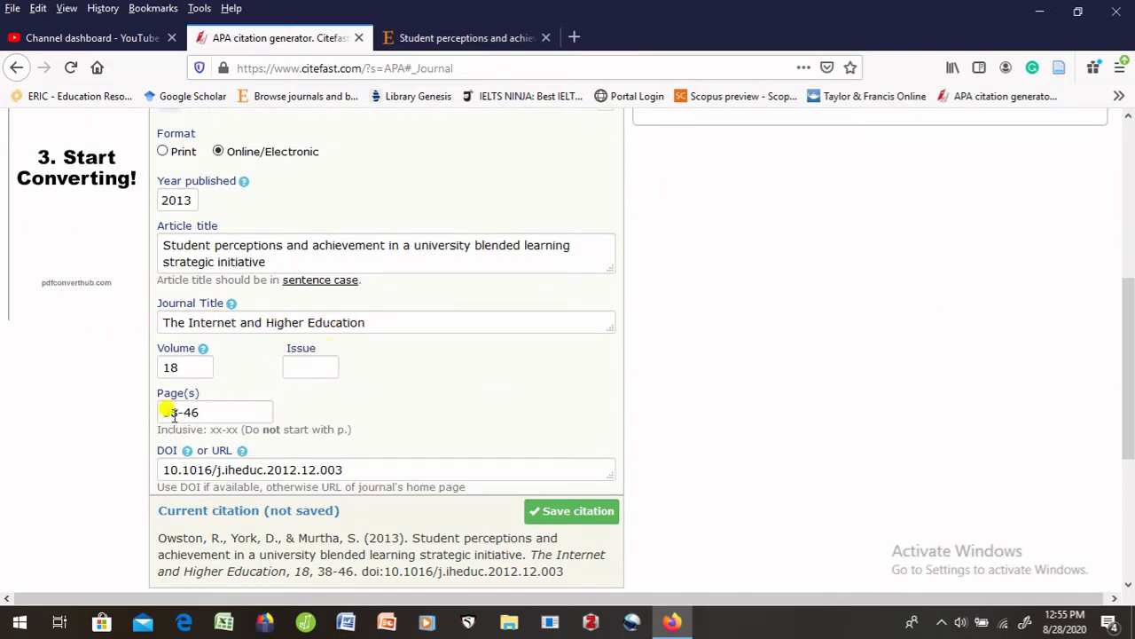
left_click(311, 362)
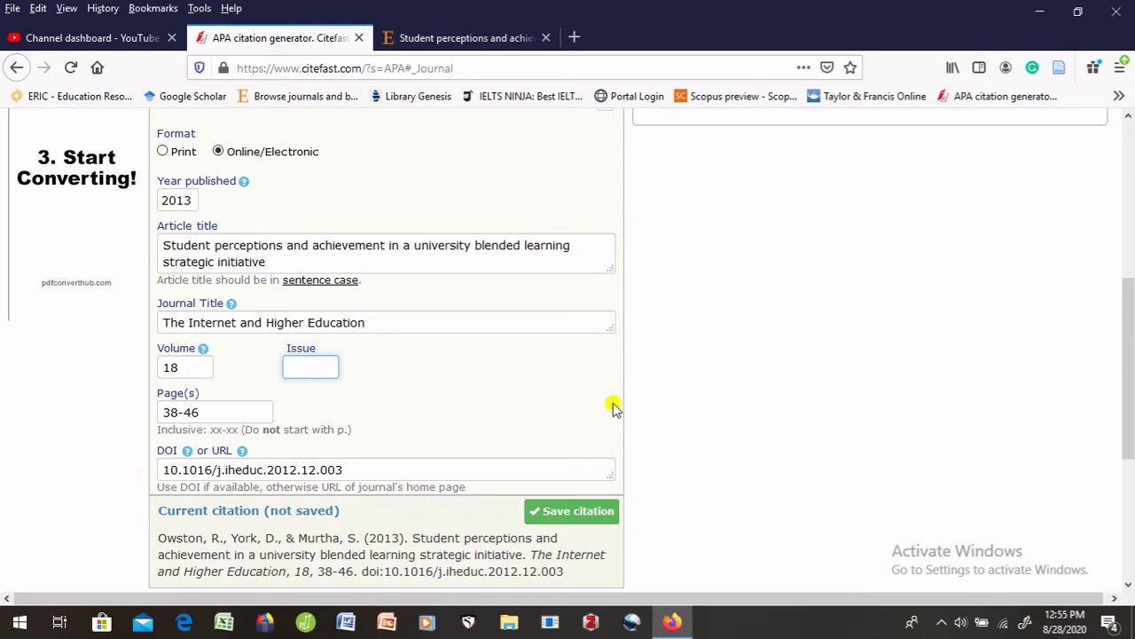
scroll(1127, 279, "down", 4)
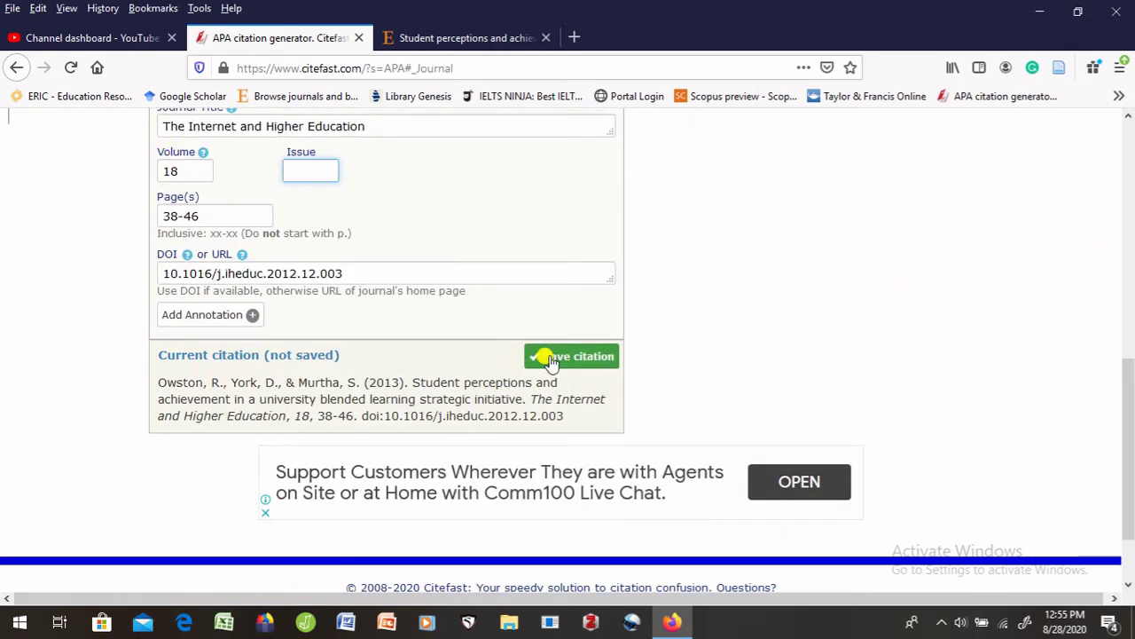
left_click(547, 357)
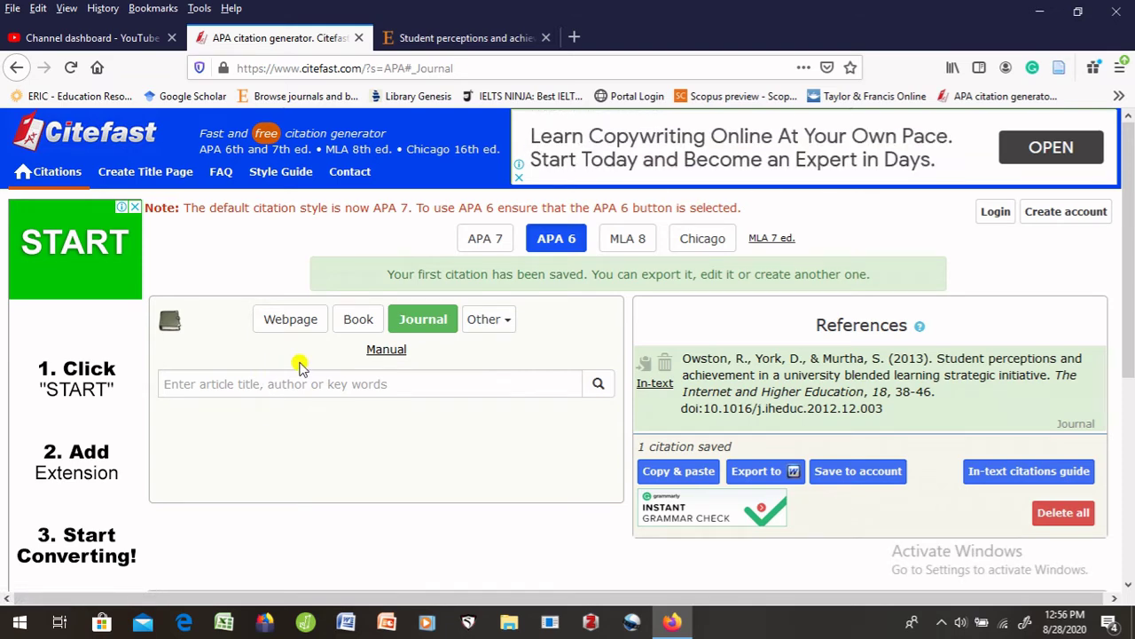
Switch the new journal citation to manual entry and go to the author's last name
left_click(185, 382)
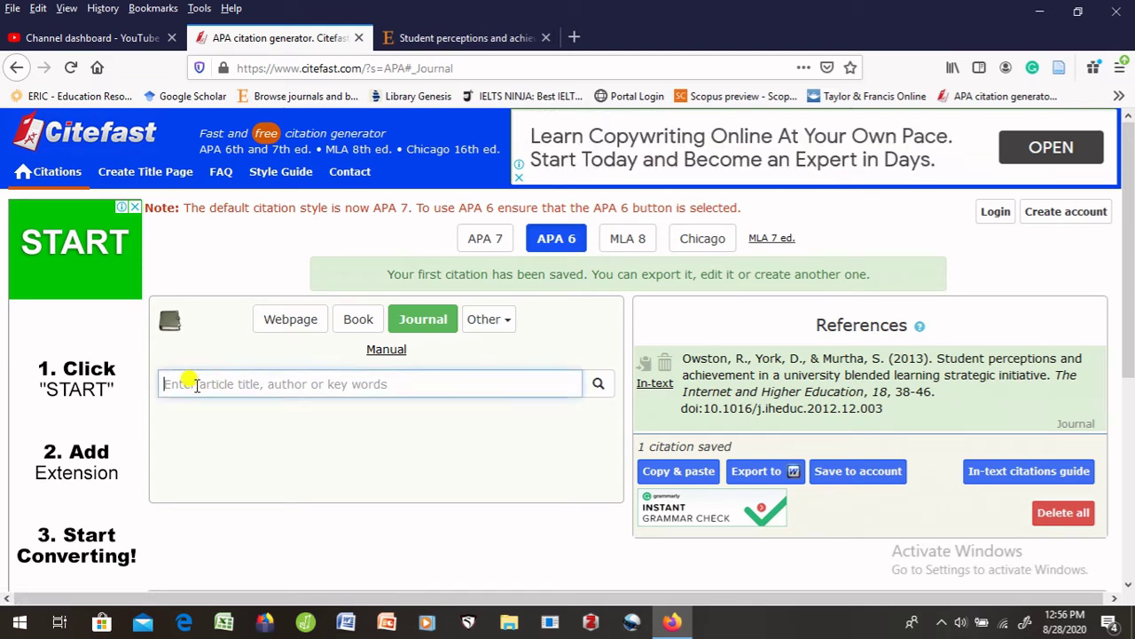
left_click(387, 348)
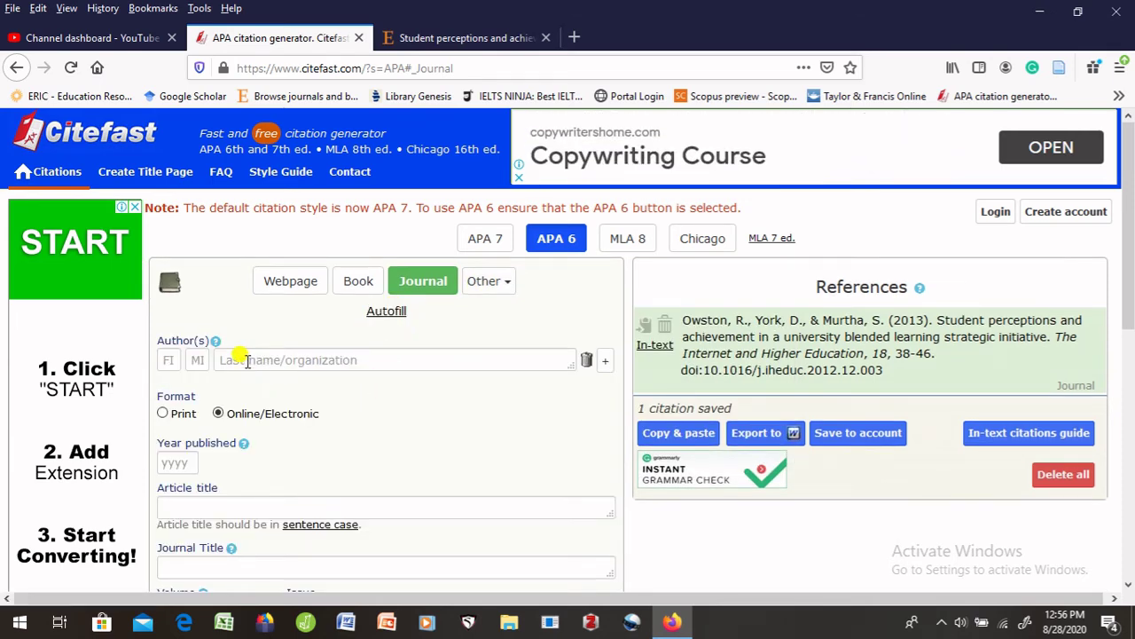
left_click(219, 360)
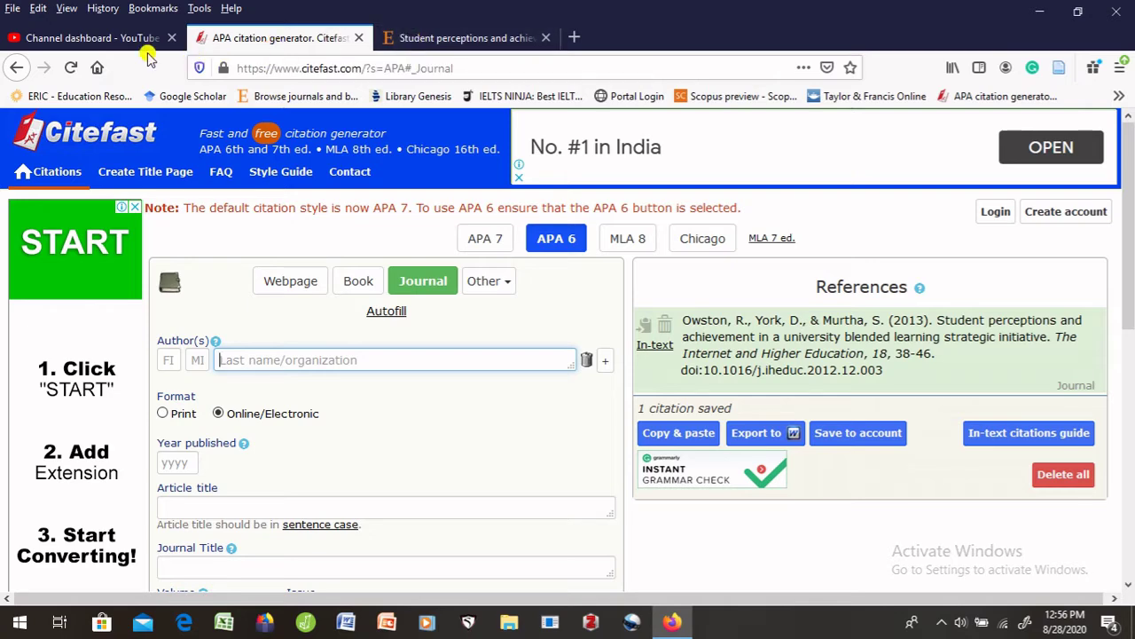
From the Google Scholar results, view the Wiley article "Effects of traditional, blended and e-learning on students' achievement in higher education", then return to the results
left_click(466, 35)
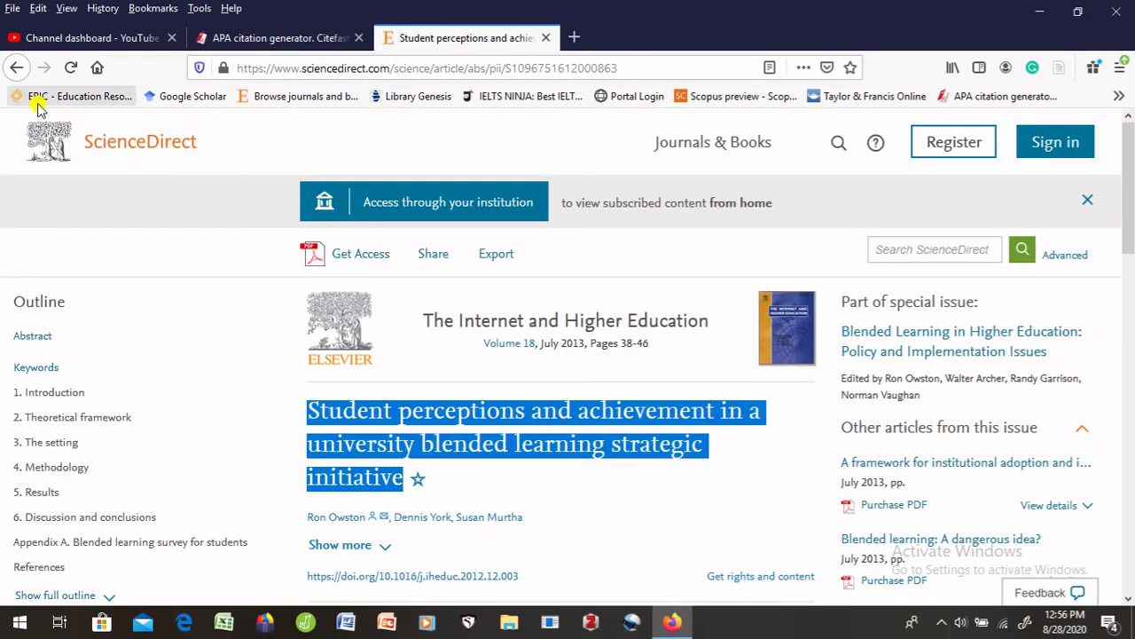
left_click(16, 68)
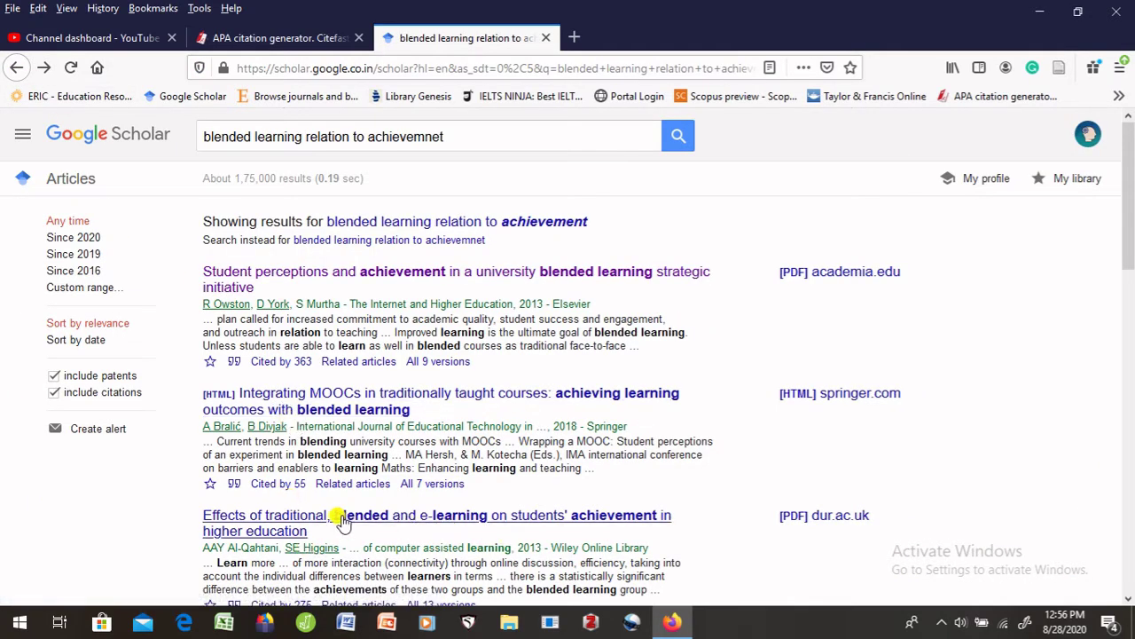
left_click(264, 517)
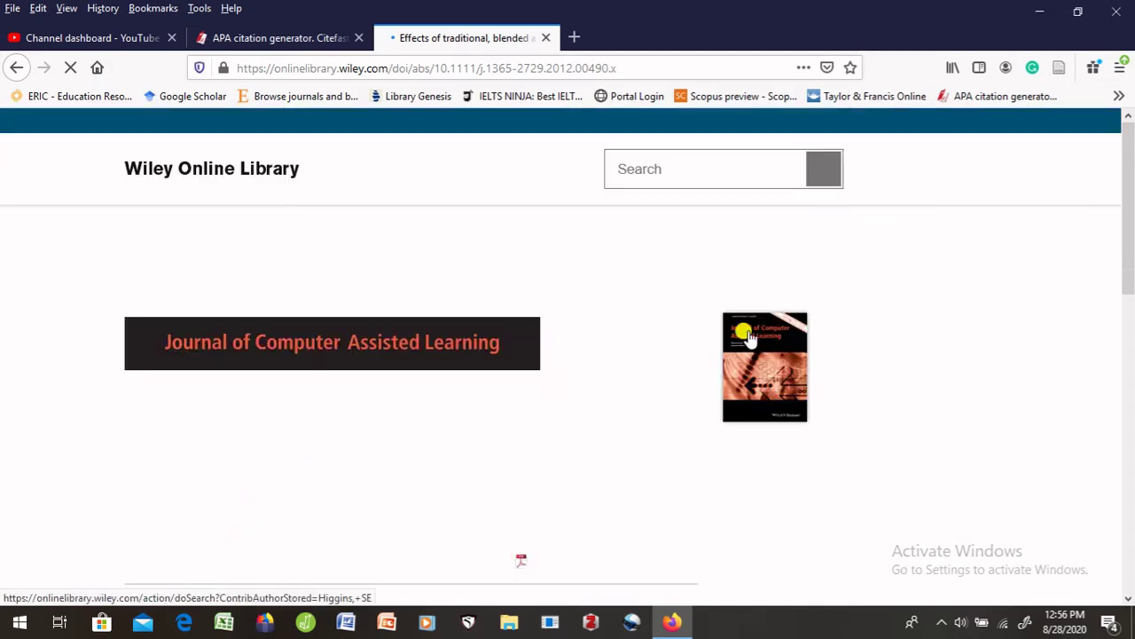
scroll(1131, 279, "down", 2)
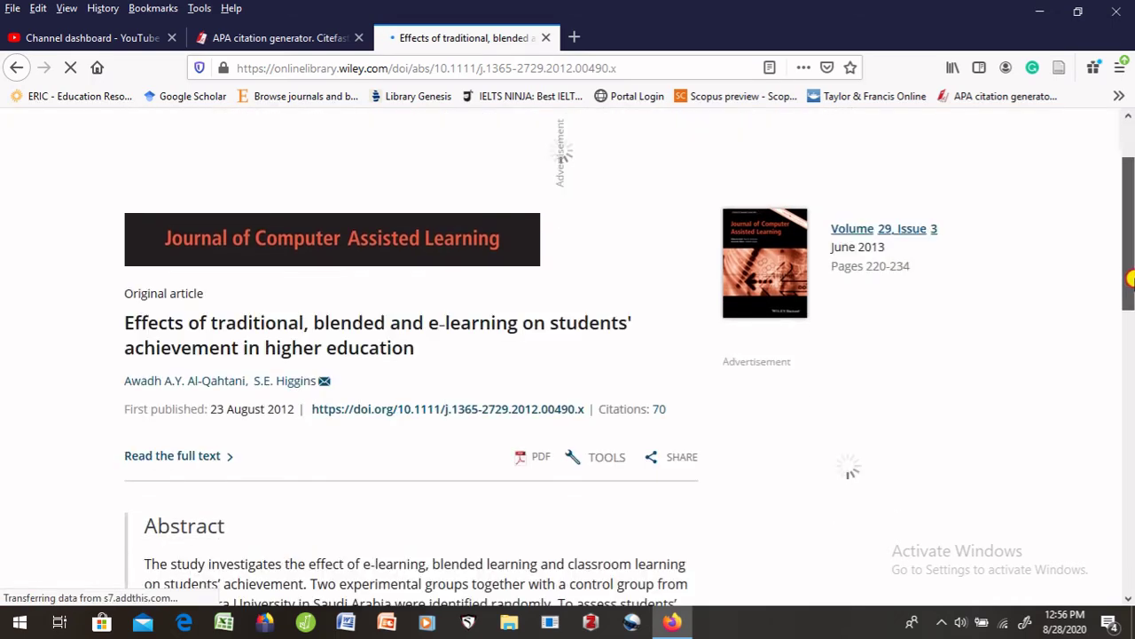
scroll(1132, 278, "up", 2)
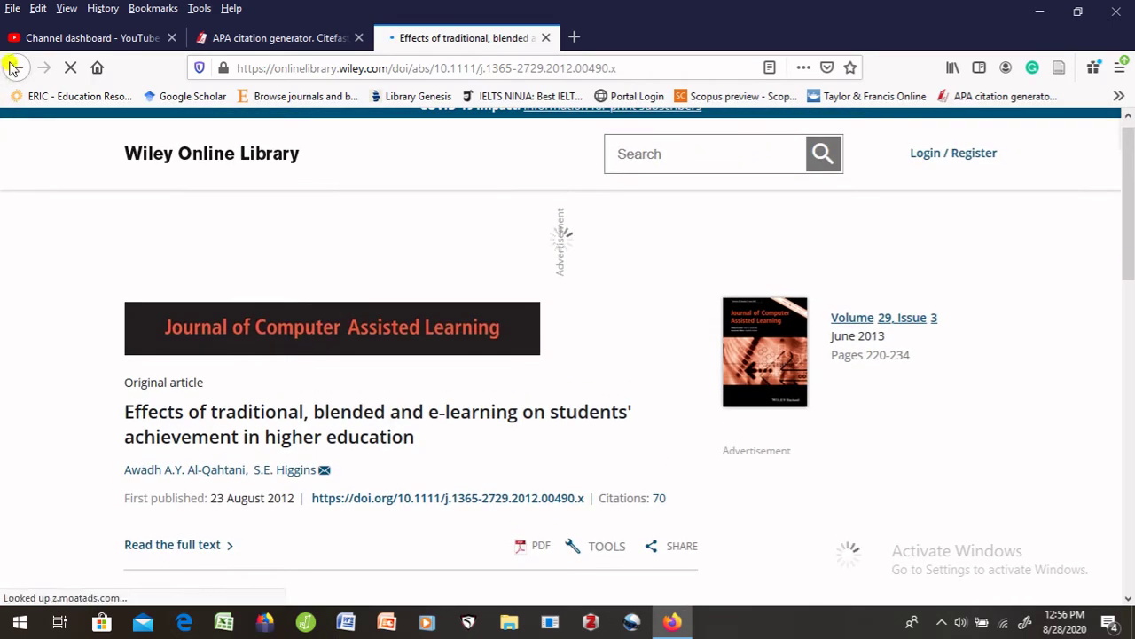
left_click(16, 69)
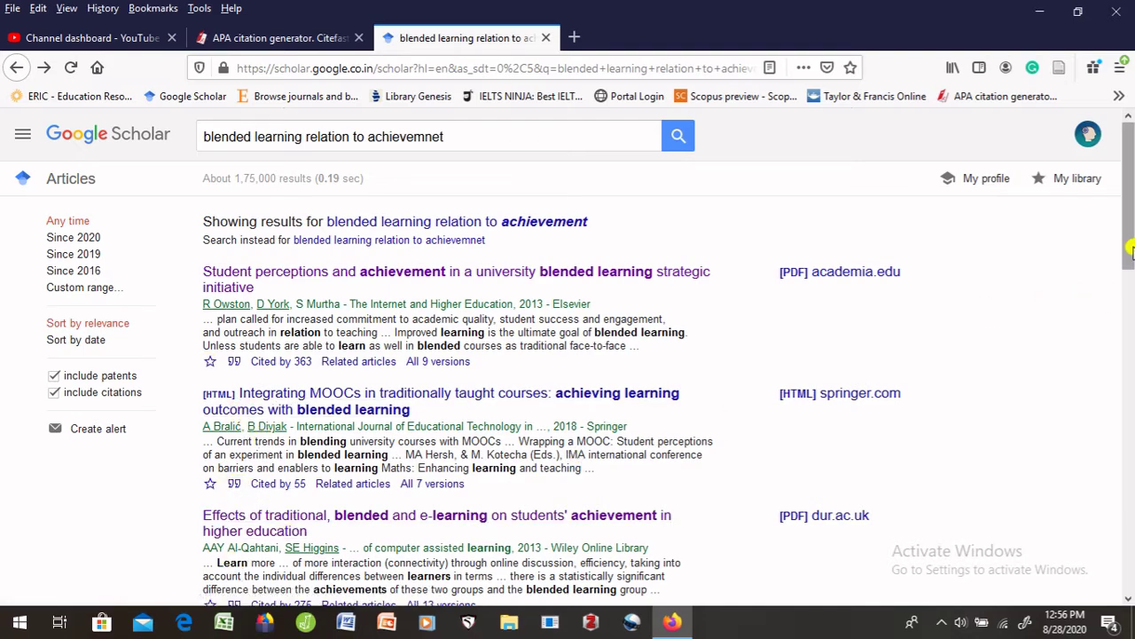
Copy the APA citation of "Effects of traditional, blended and e-learning on students' achievement in higher education" from Google Scholar
left_click_drag(1130, 252, 1129, 323)
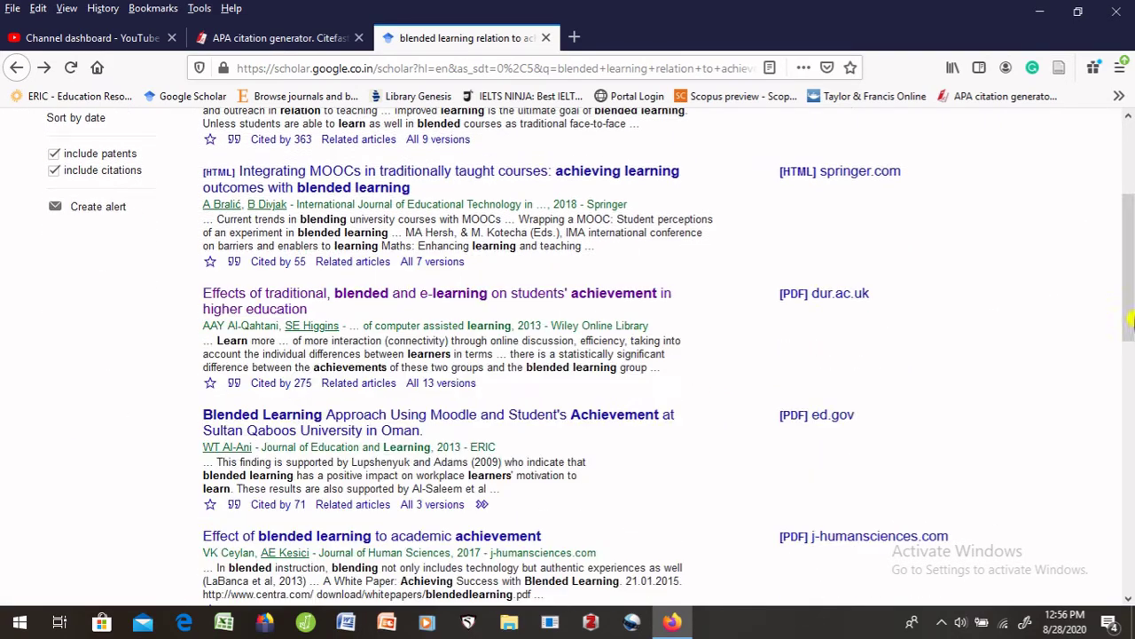
left_click(235, 383)
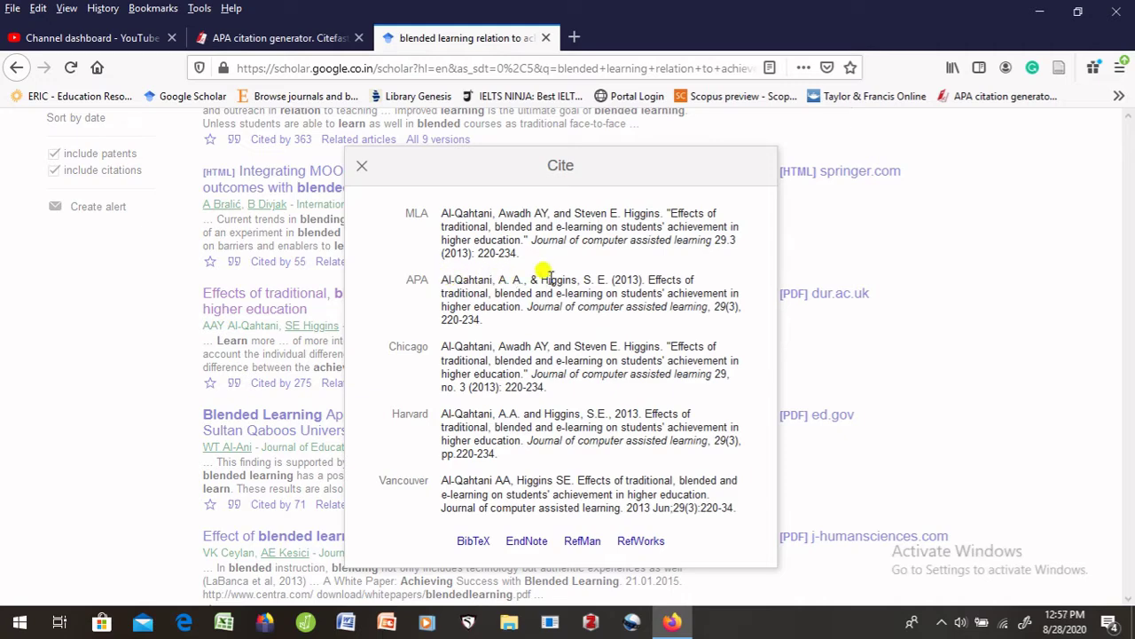
triple_click(439, 282)
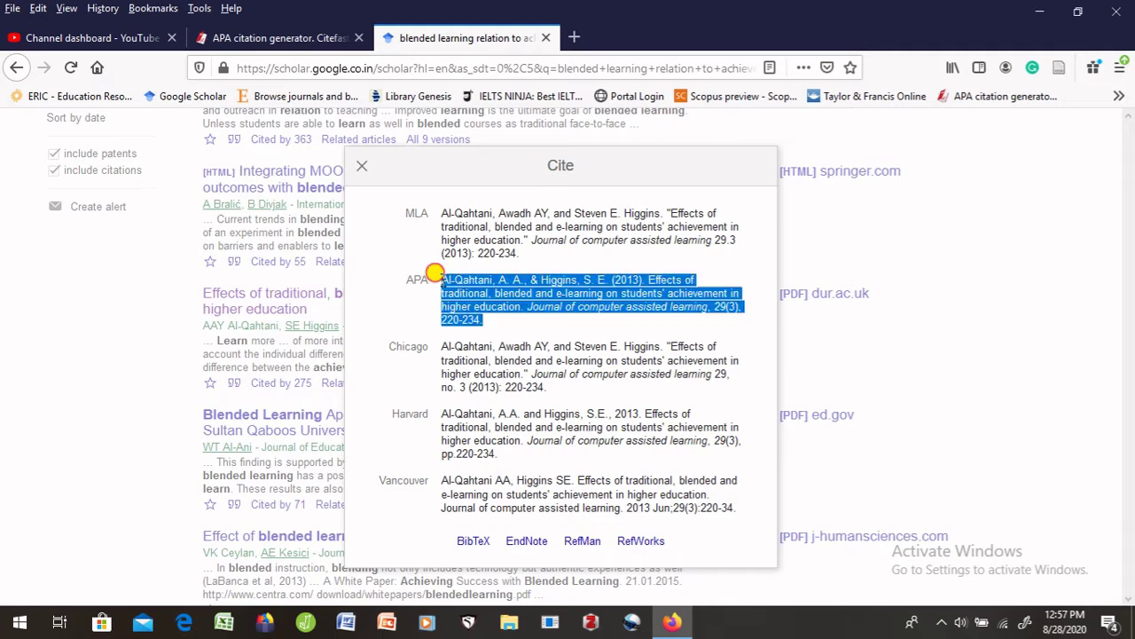
left_click_drag(440, 282, 482, 320)
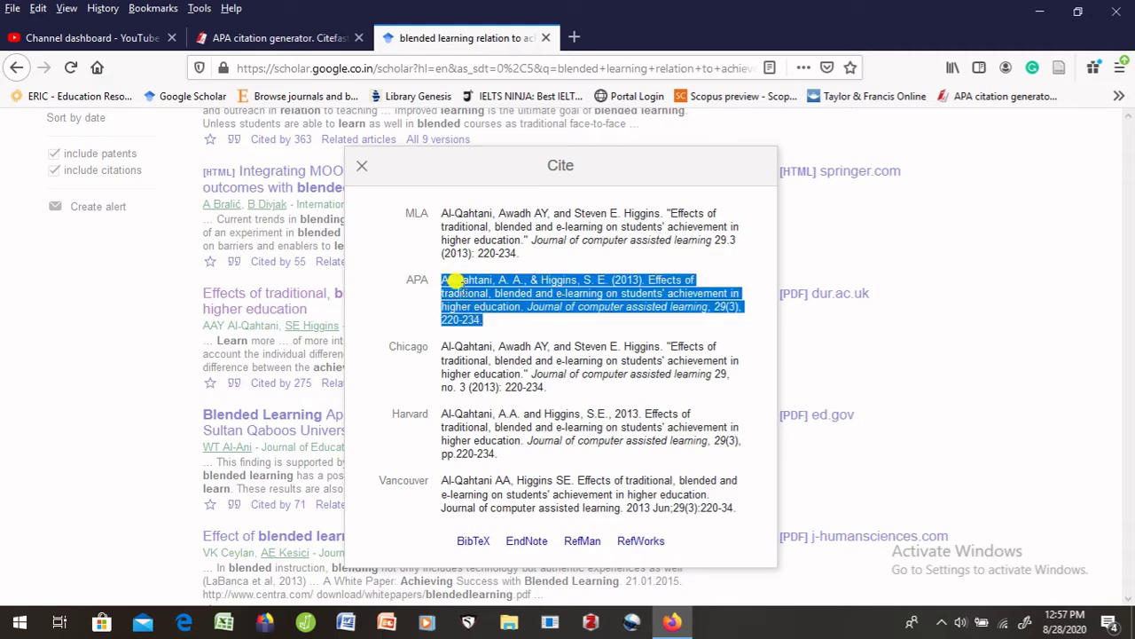
right_click(454, 282)
left_click(497, 302)
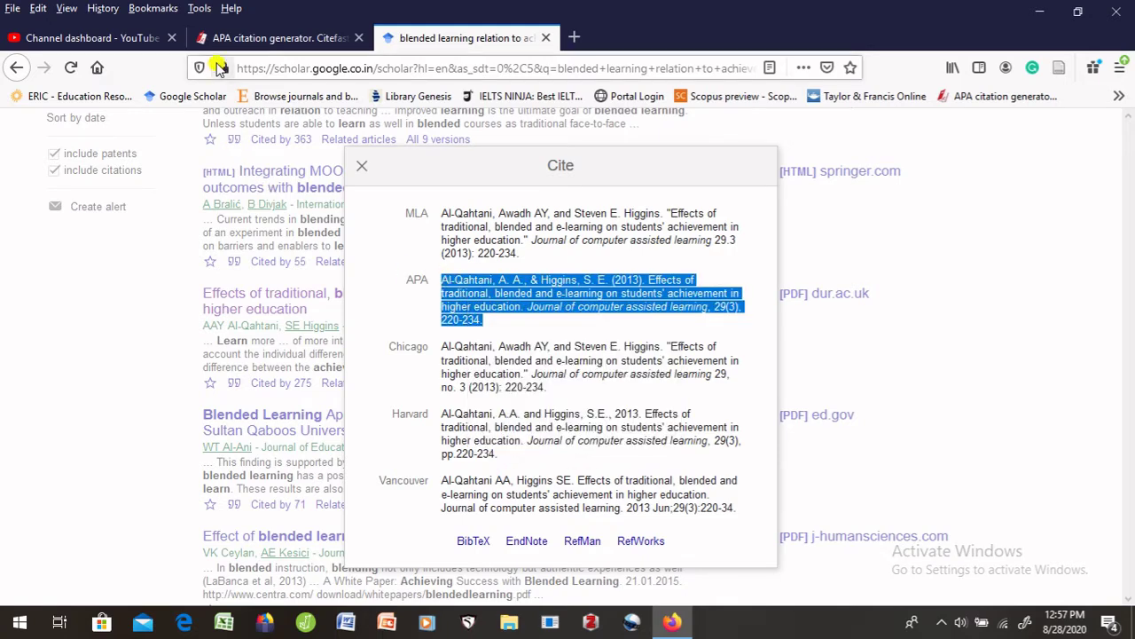
Paste the copied APA citation into the article title of Citefast's manual journal form
left_click(236, 38)
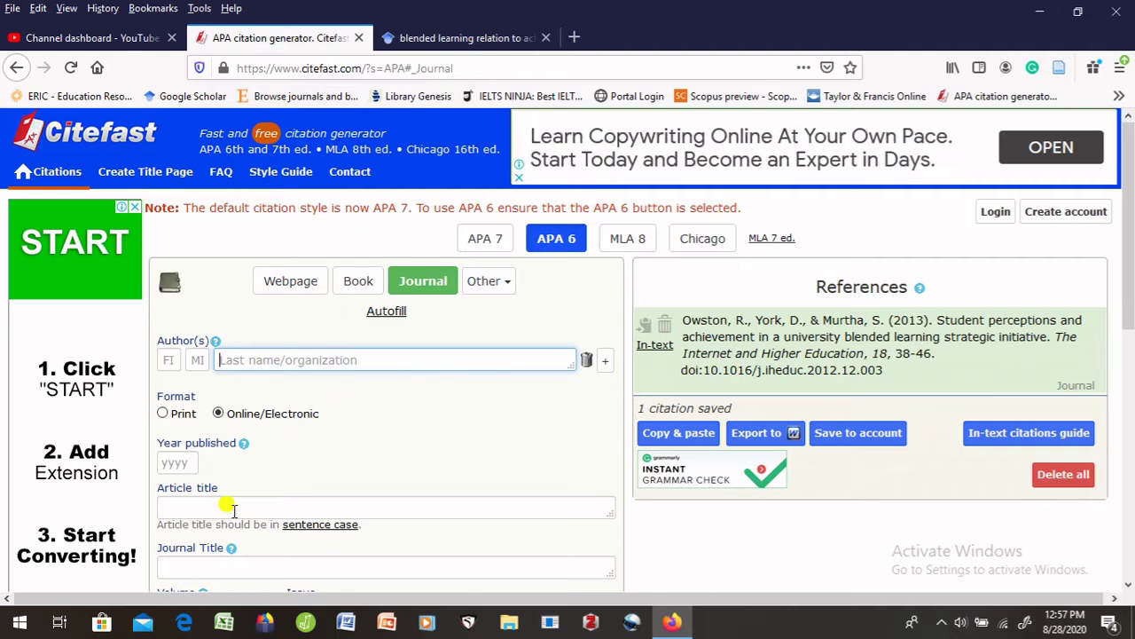
scroll(1127, 221, "down", 1)
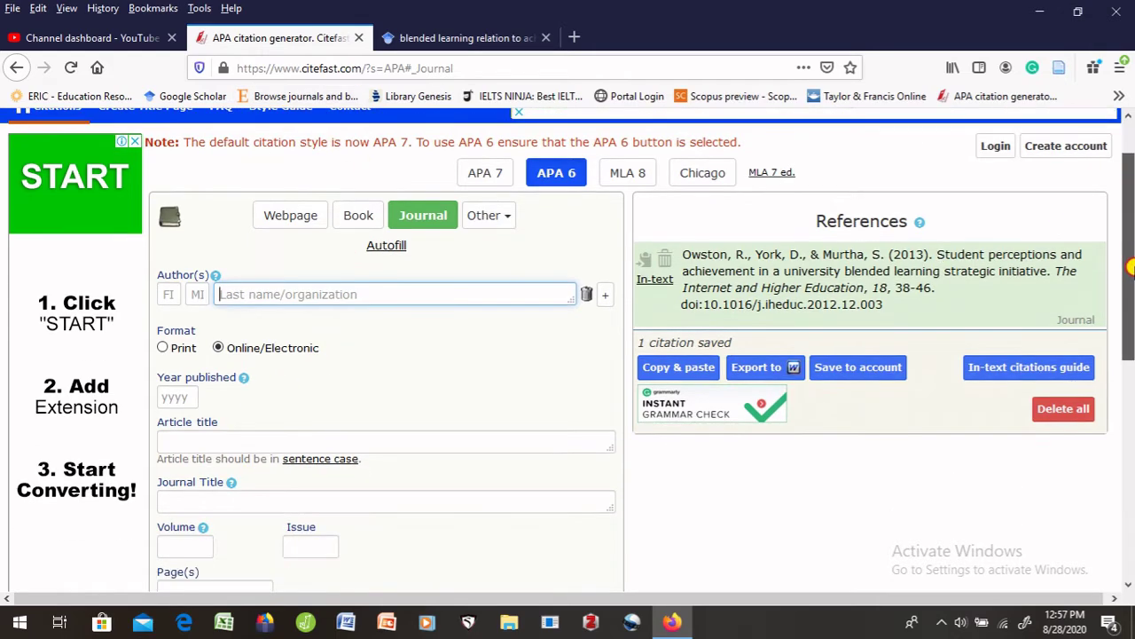
left_click(195, 441)
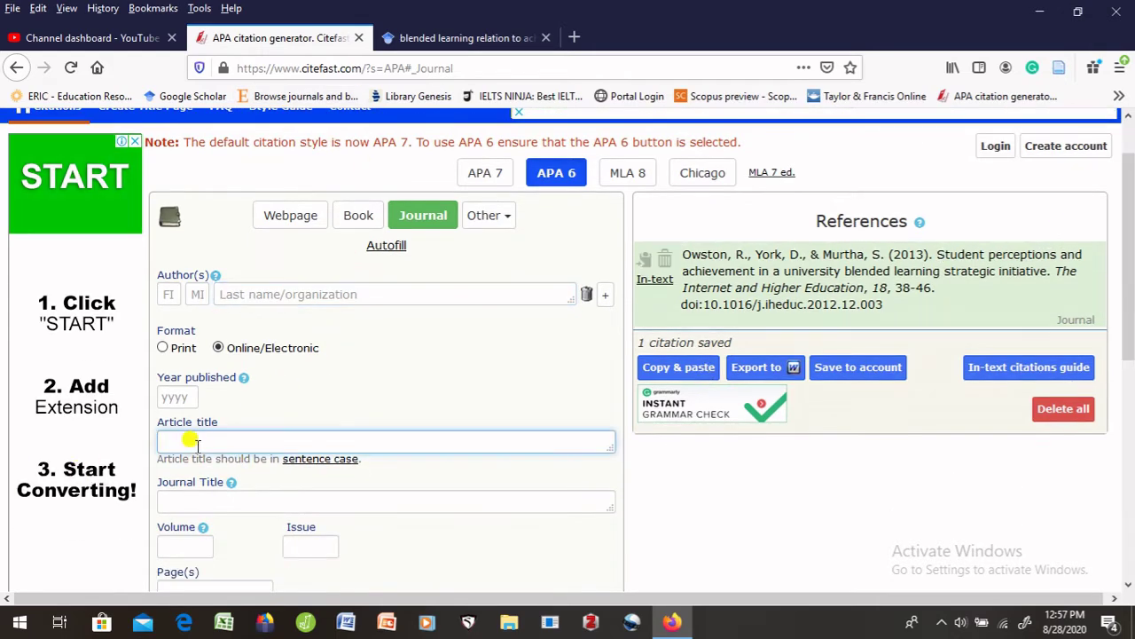
right_click(196, 442)
left_click(237, 290)
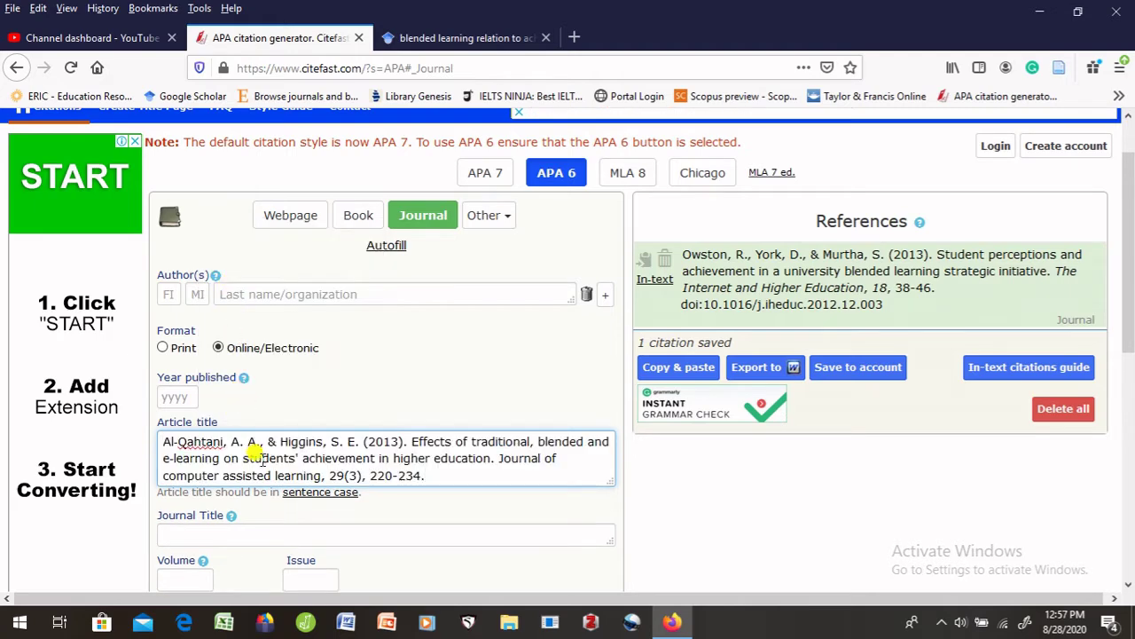
Enter the first author's full hyphenated last name from the pasted citation and add an empty row for a second author
left_click(235, 295)
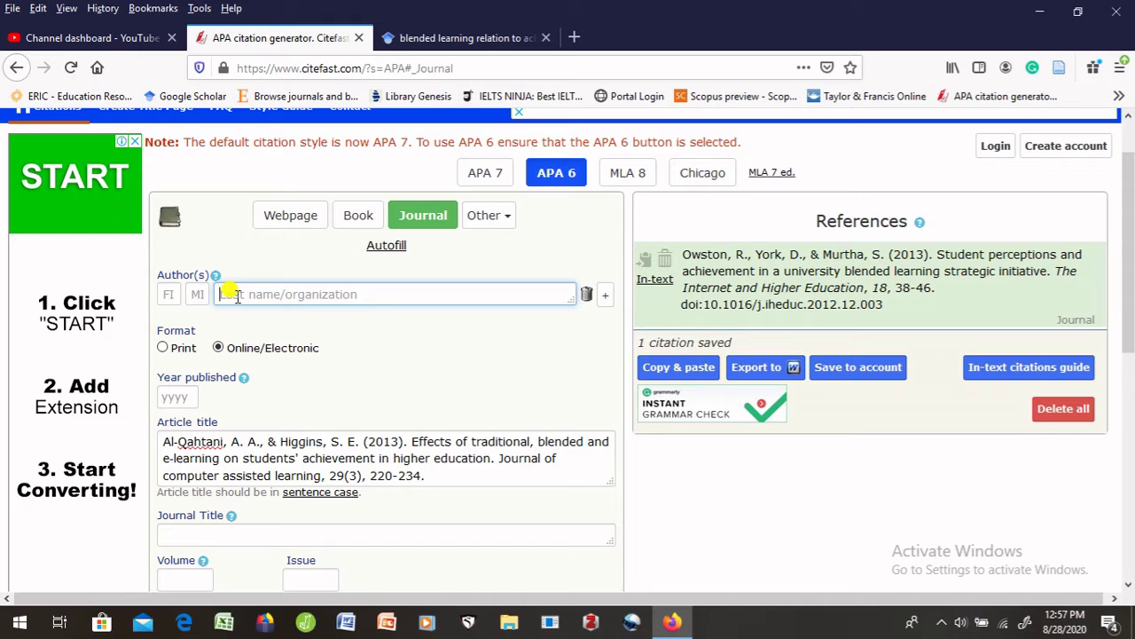
type("Q")
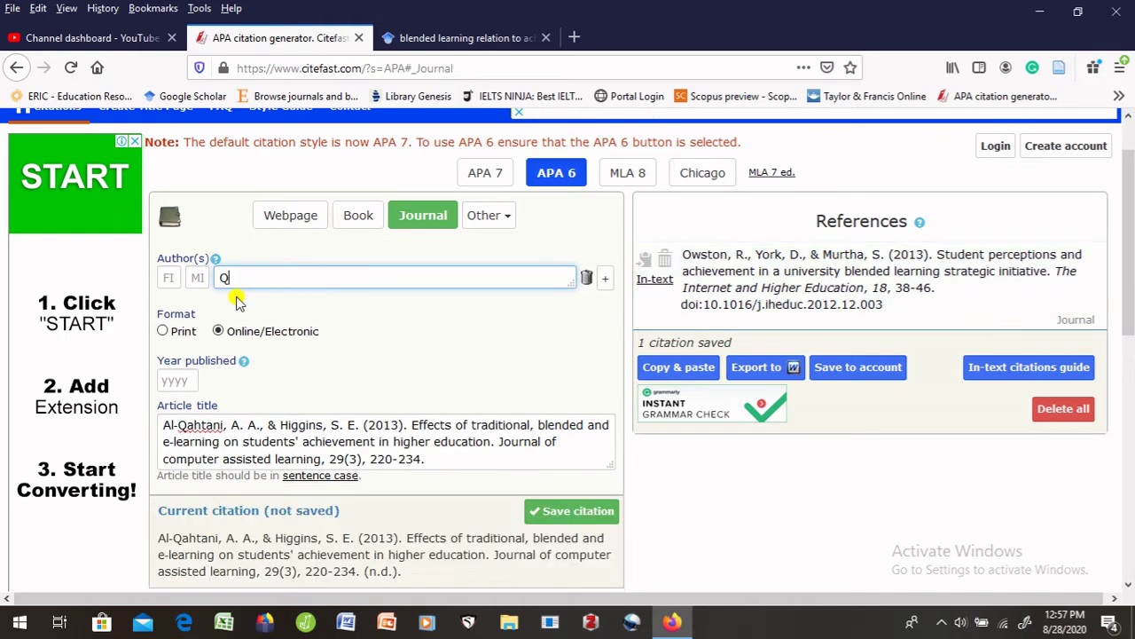
type("a")
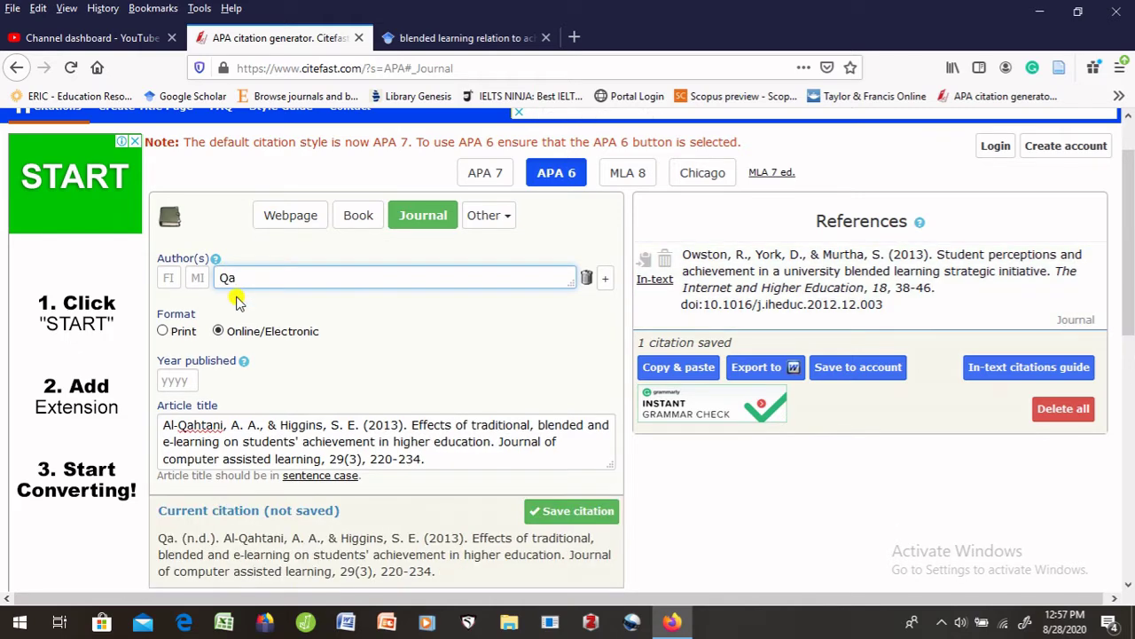
type("ht")
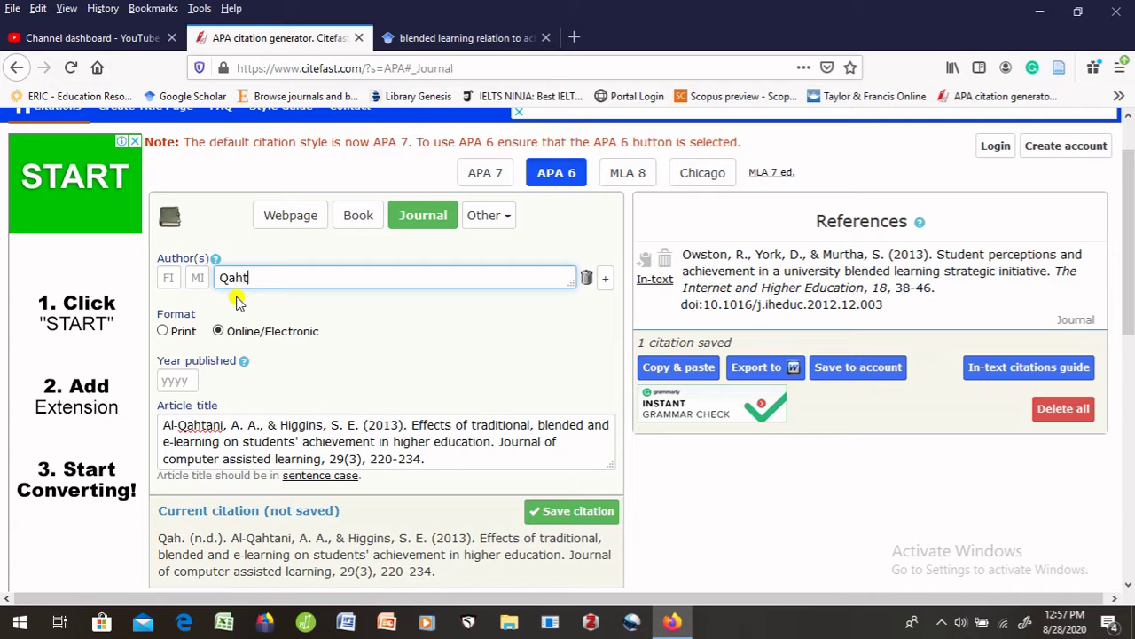
type("ani")
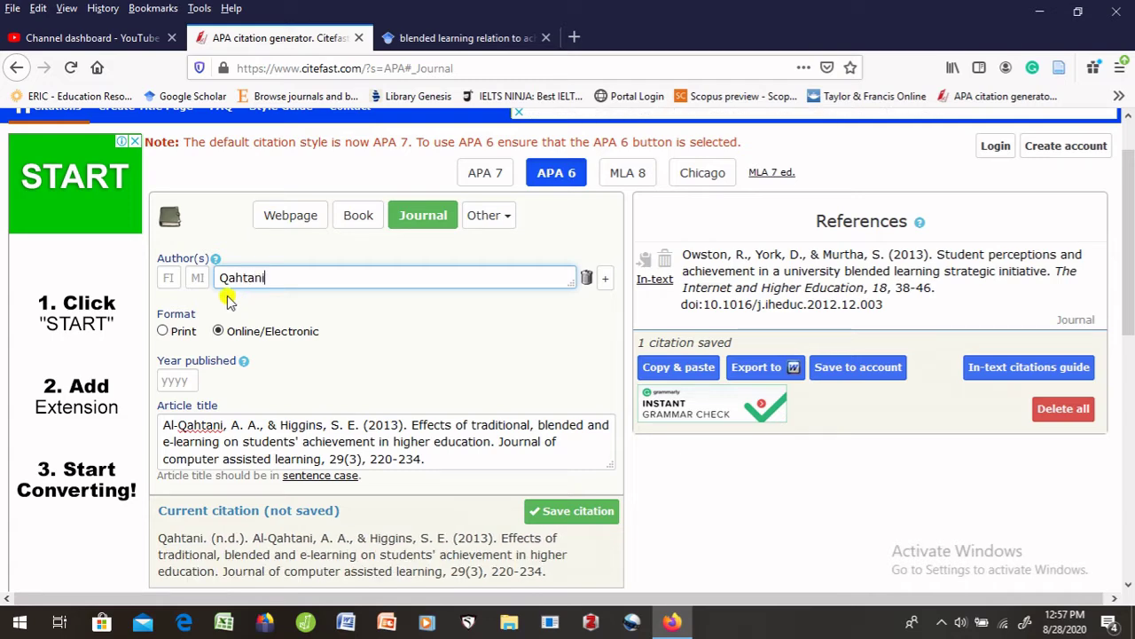
left_click(605, 278)
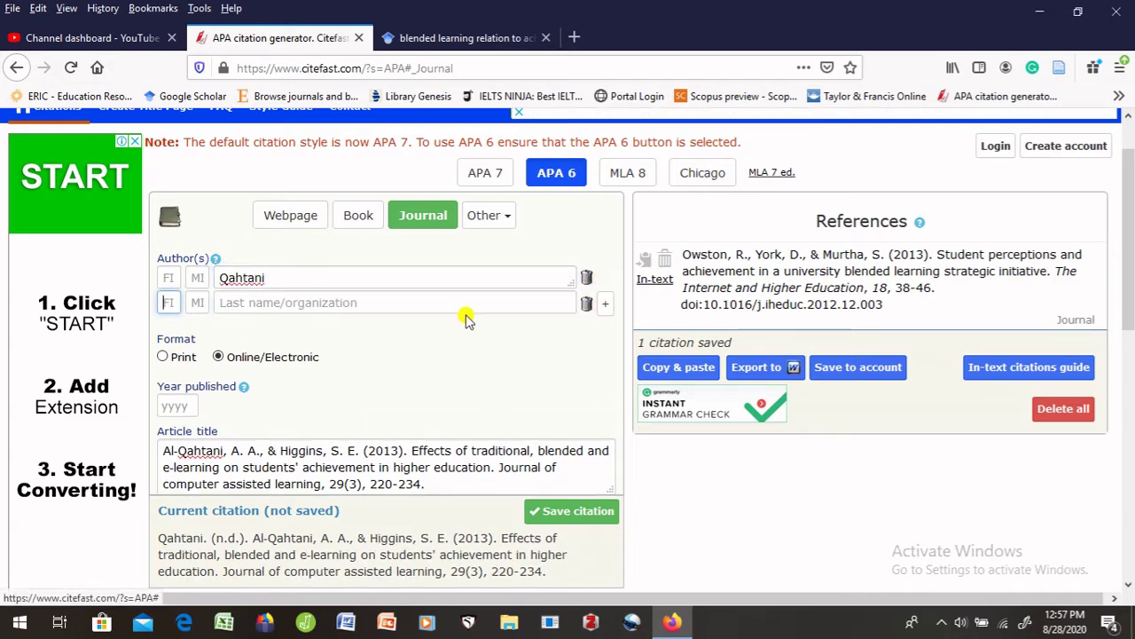
left_click(310, 302)
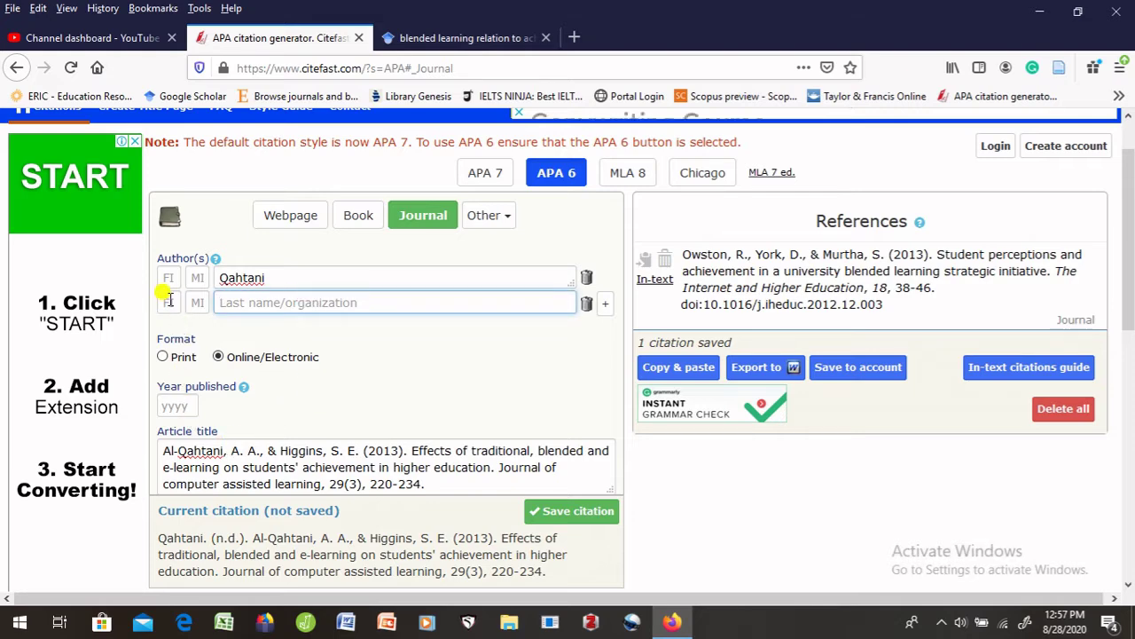
left_click(216, 277)
type("Al-")
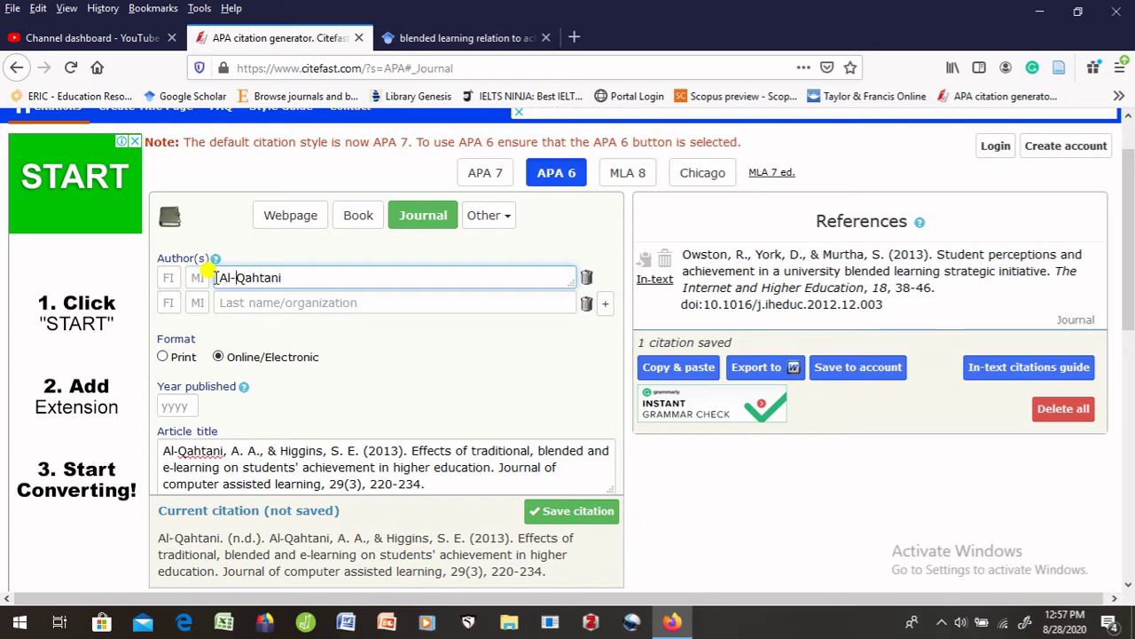
Fill in the first author's first and middle initials from the pasted citation
left_click(162, 275)
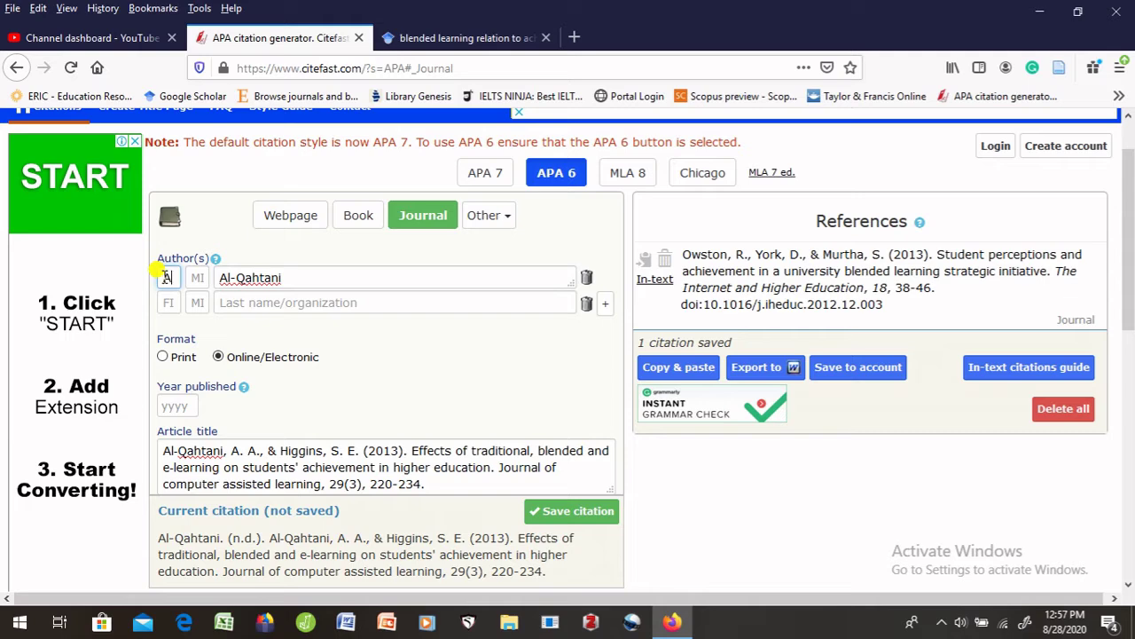
type("A")
key("Tab")
type("A")
key("Tab")
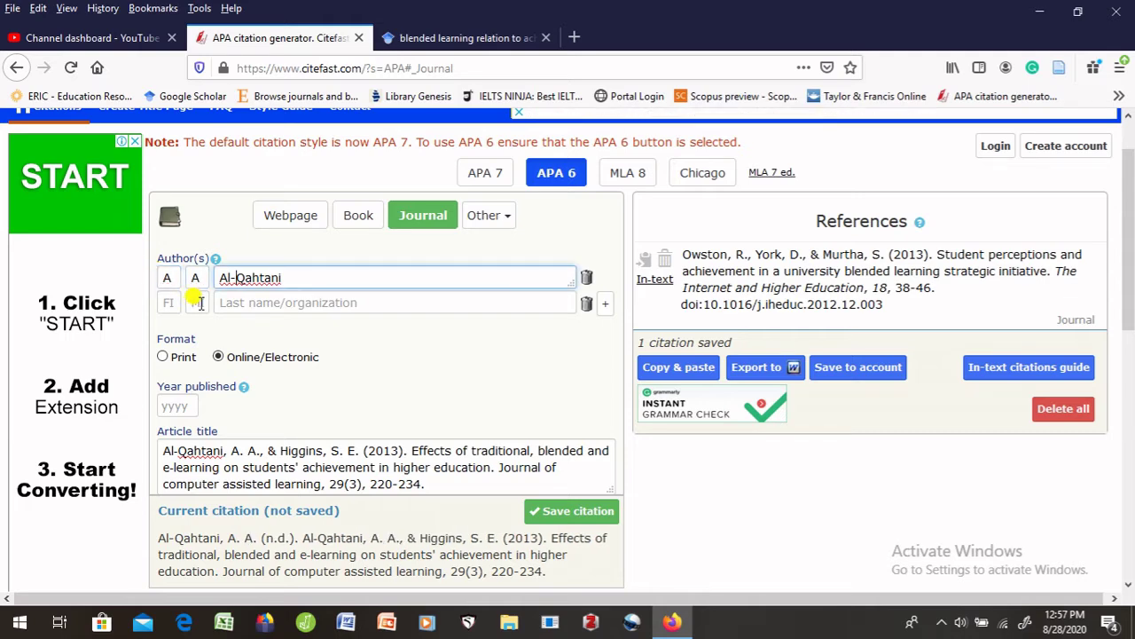
Enter the second author's last name and first and middle initials from the pasted citation
left_click(233, 303)
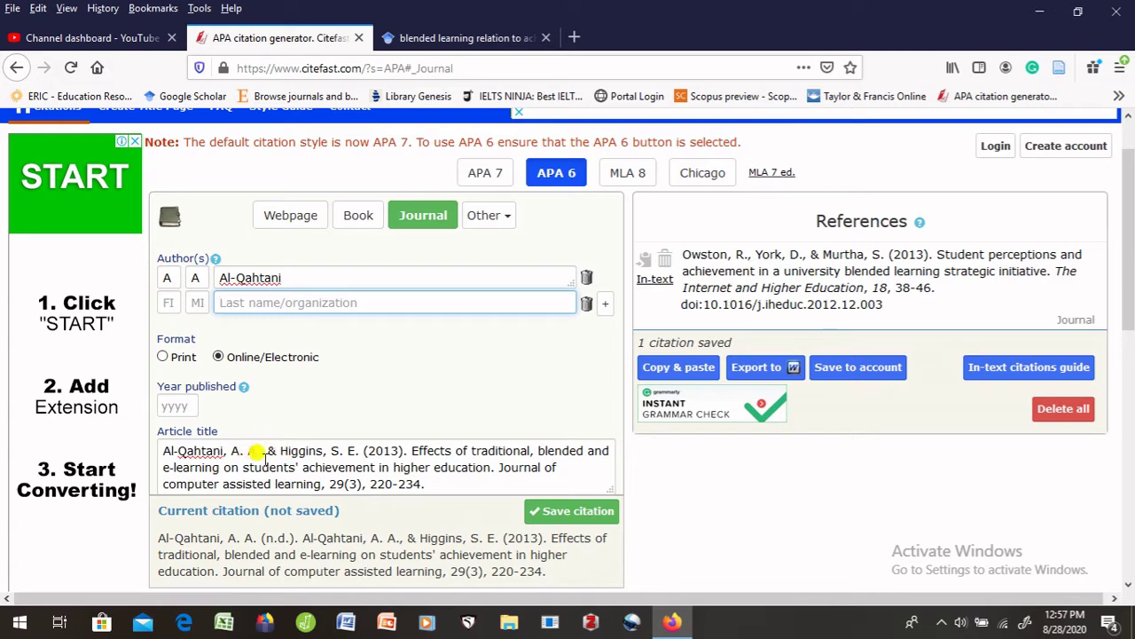
type("H")
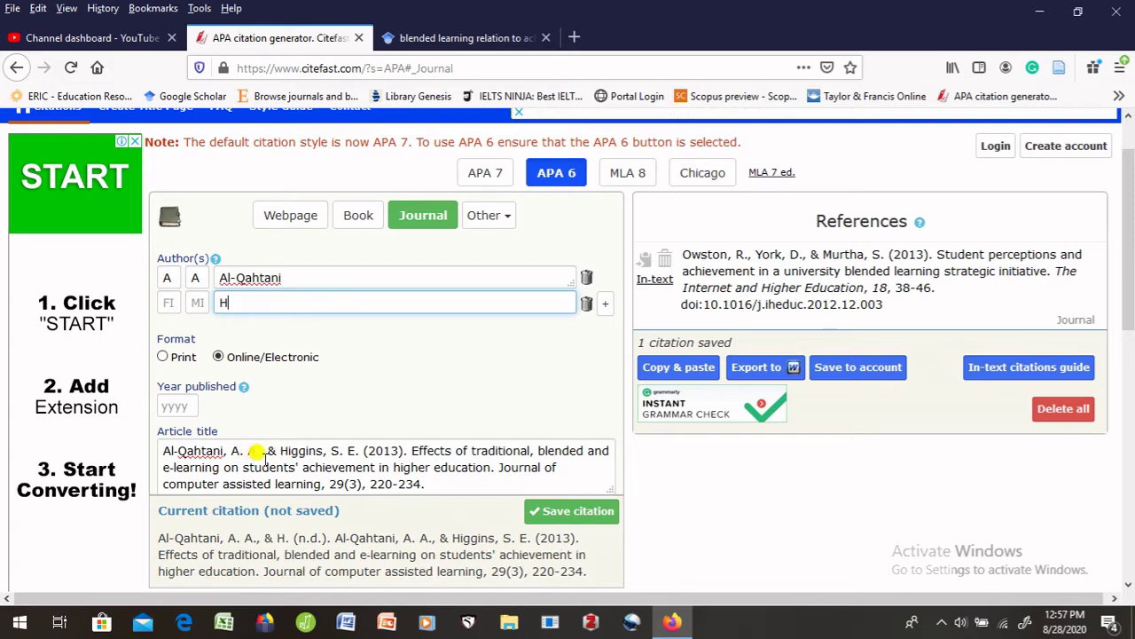
type("ig")
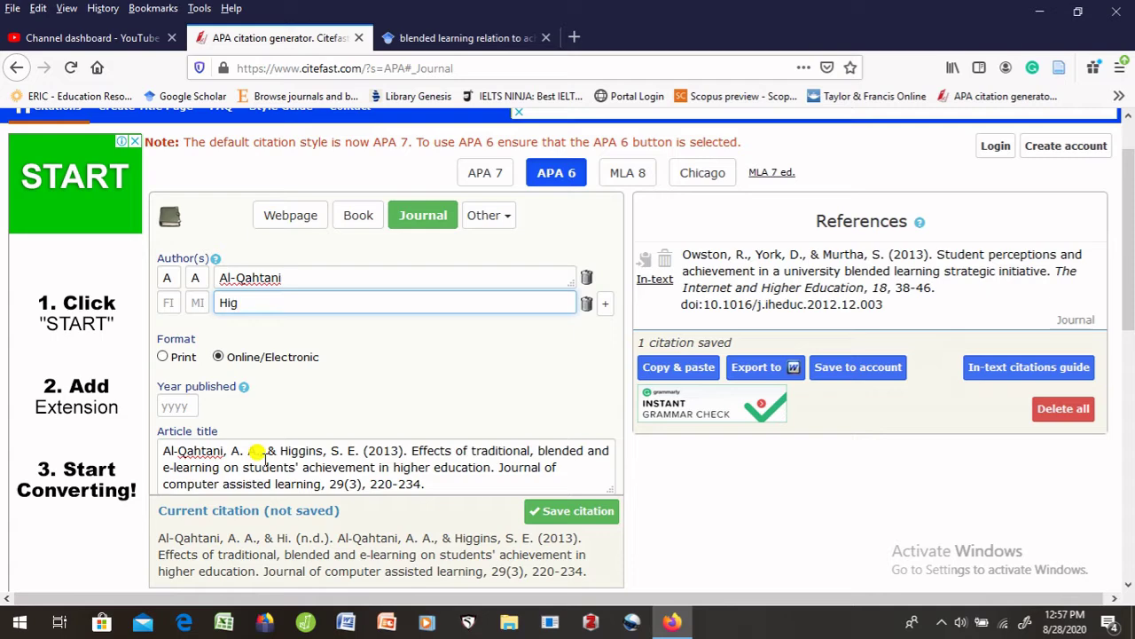
type("gins")
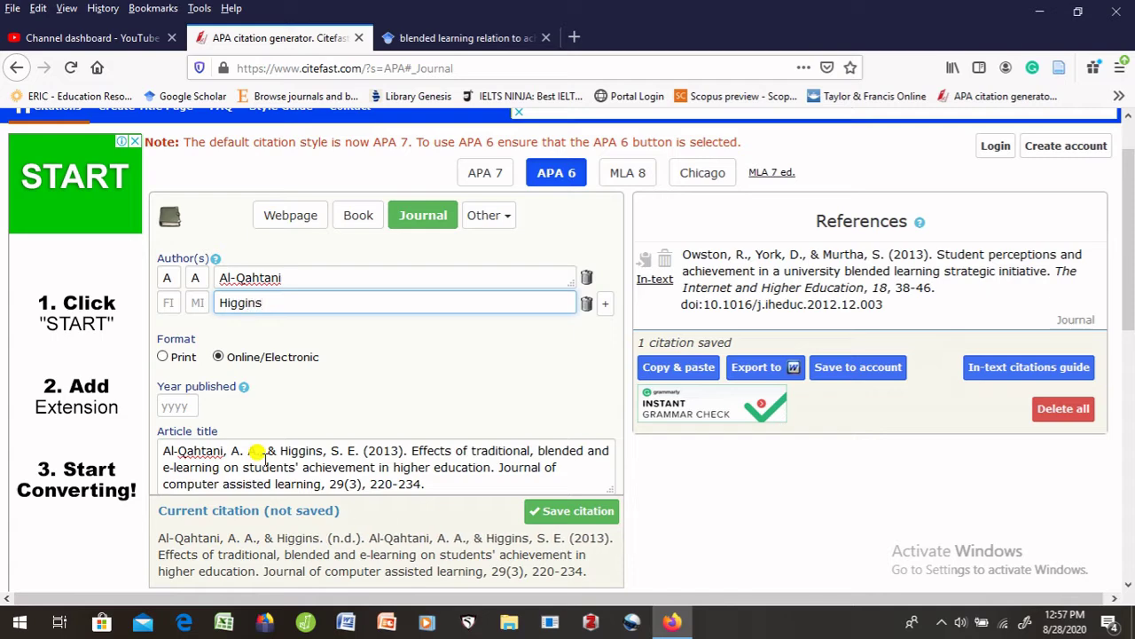
left_click(171, 301)
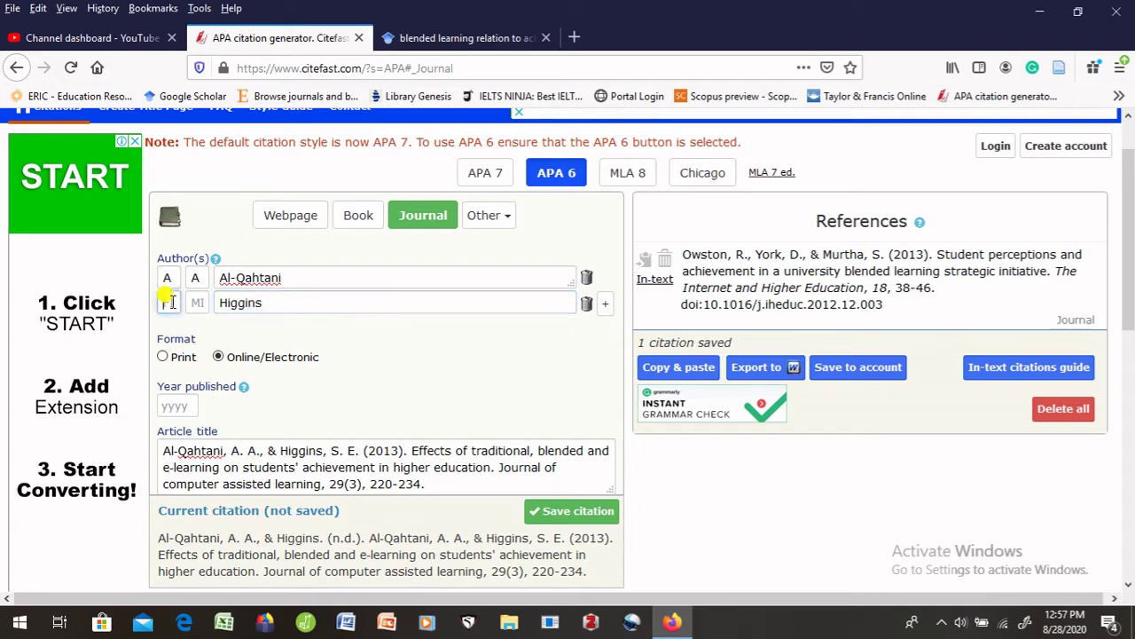
type("S")
key("Tab")
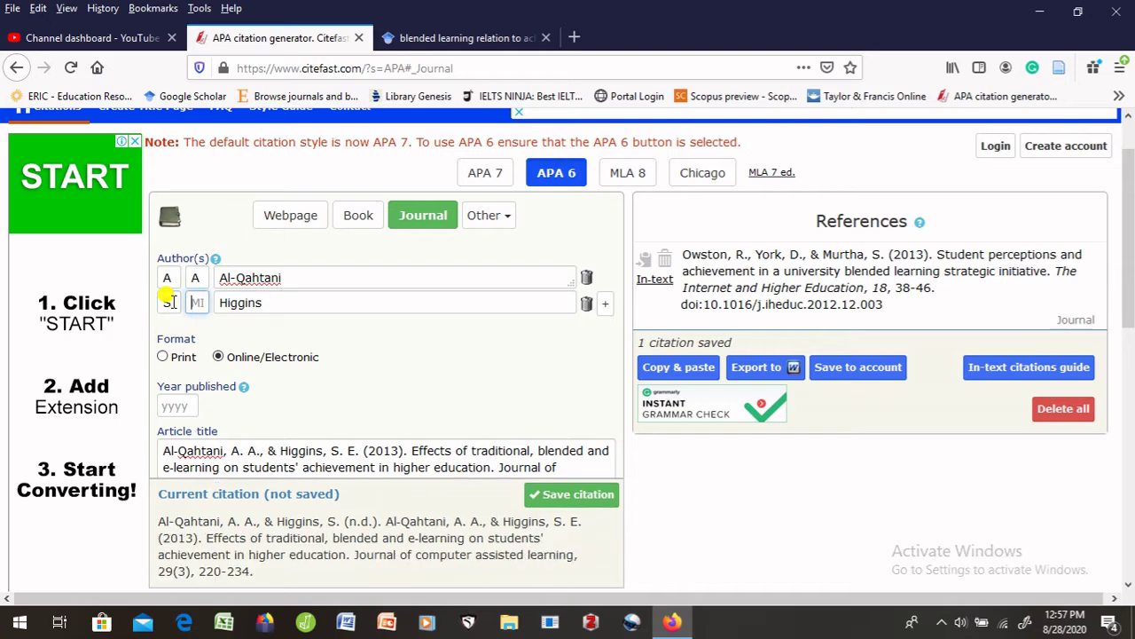
type("E")
key("Tab")
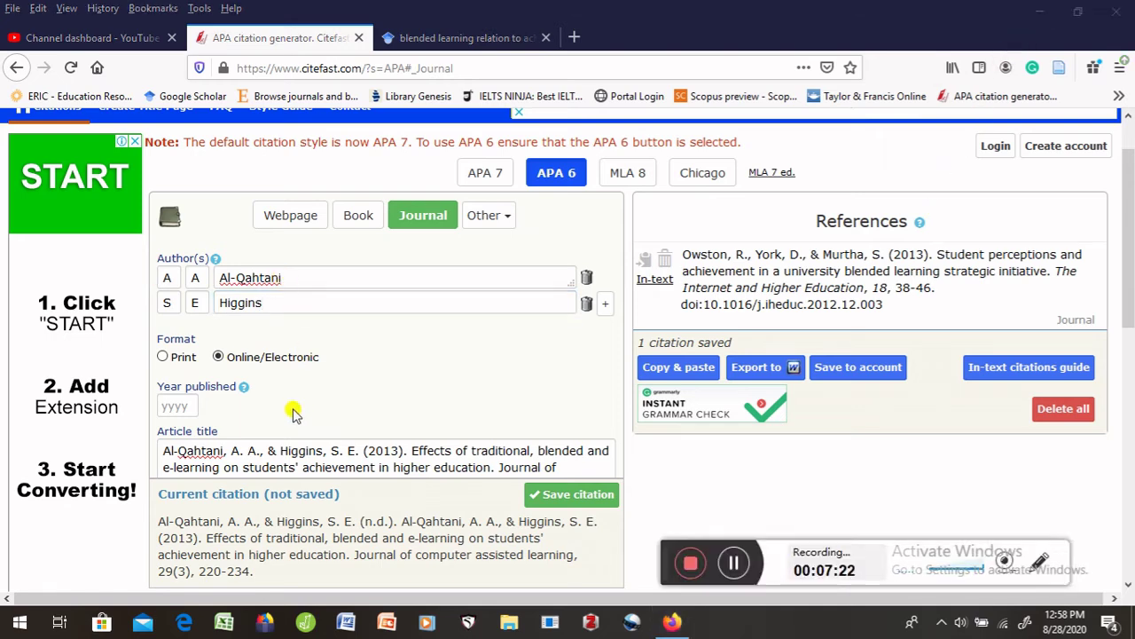
Set the year published to 2013 and delete the authors and year from the start of the article title
left_click(174, 406)
type("013")
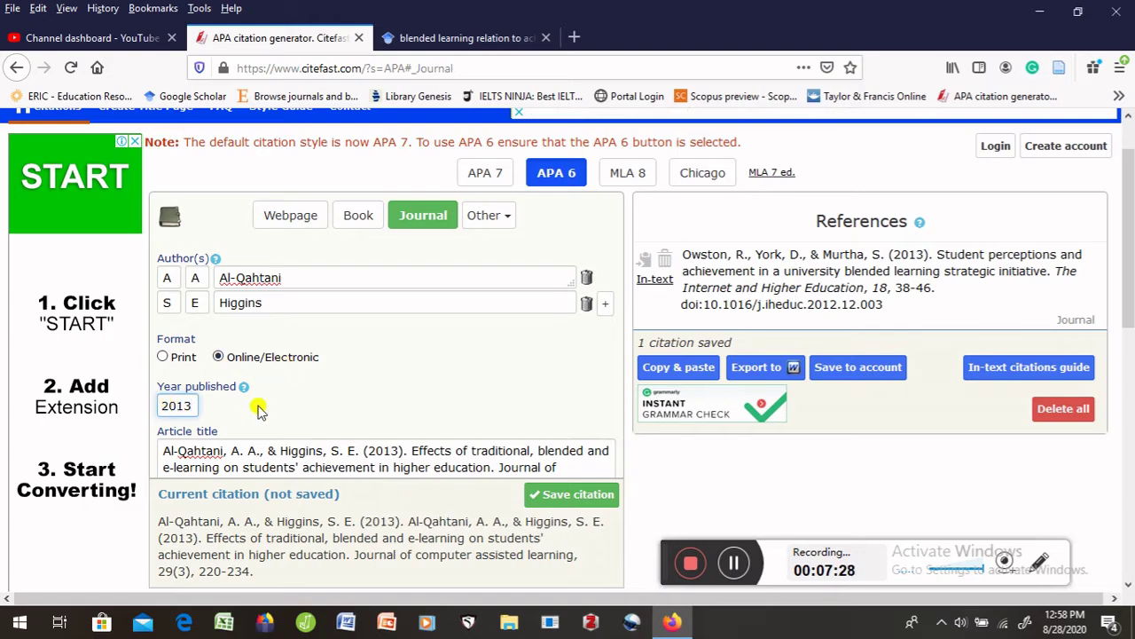
left_click_drag(408, 450, 155, 452)
key("BackSpace")
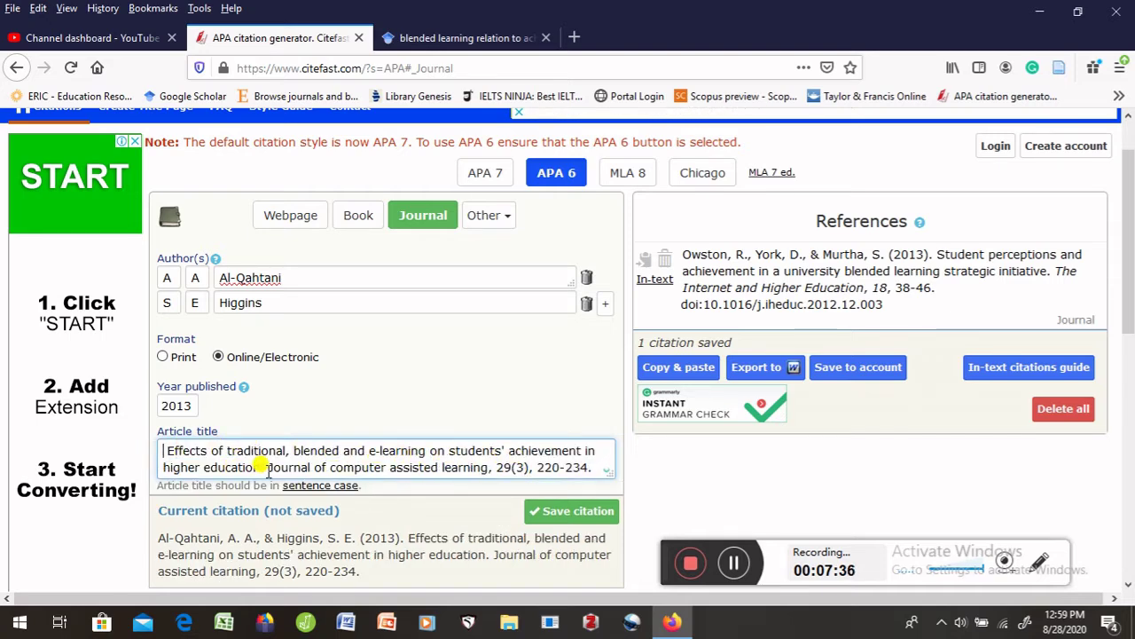
Move "Journal of computer assisted learning" out of the article title into the journal title
left_click_drag(268, 467, 486, 475)
key("ctrl+c")
right_click(464, 467)
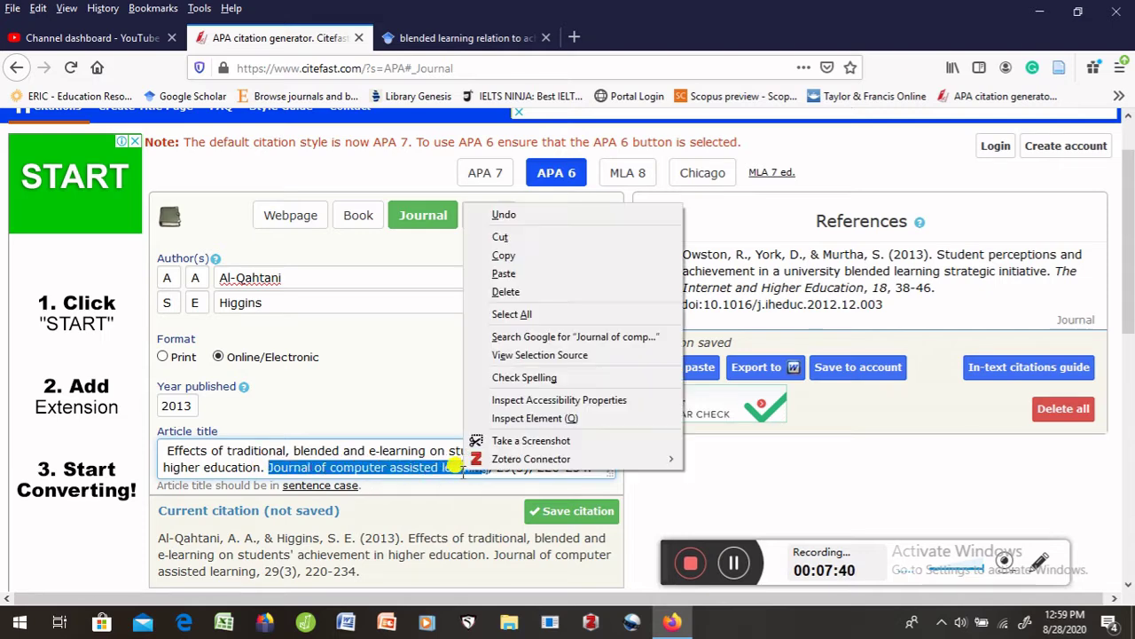
left_click(500, 237)
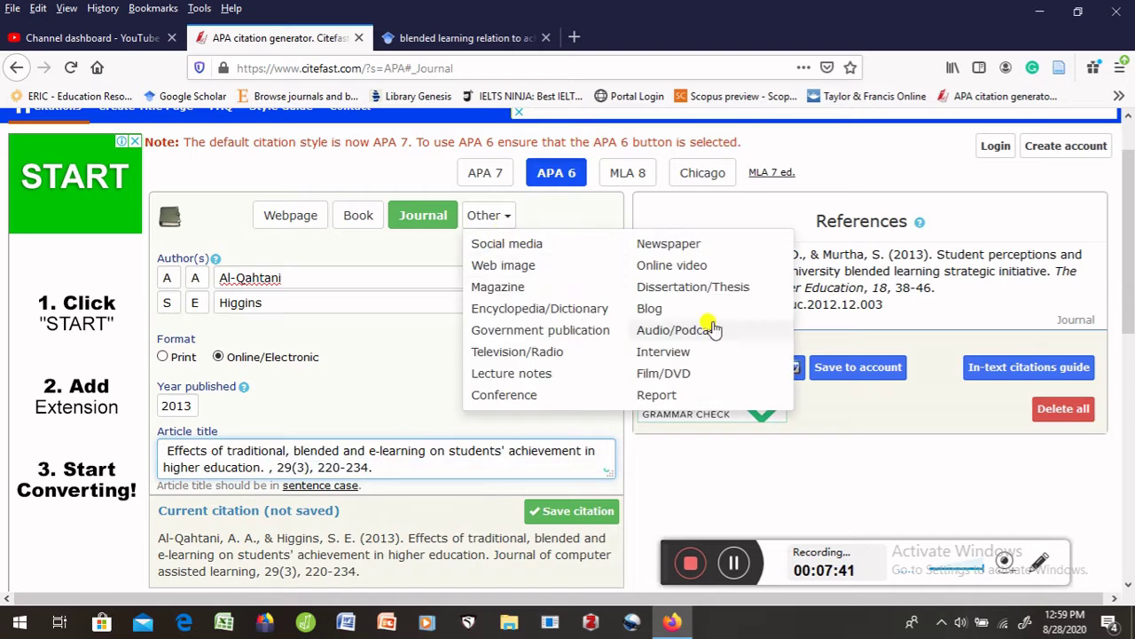
left_click_drag(1131, 251, 981, 334)
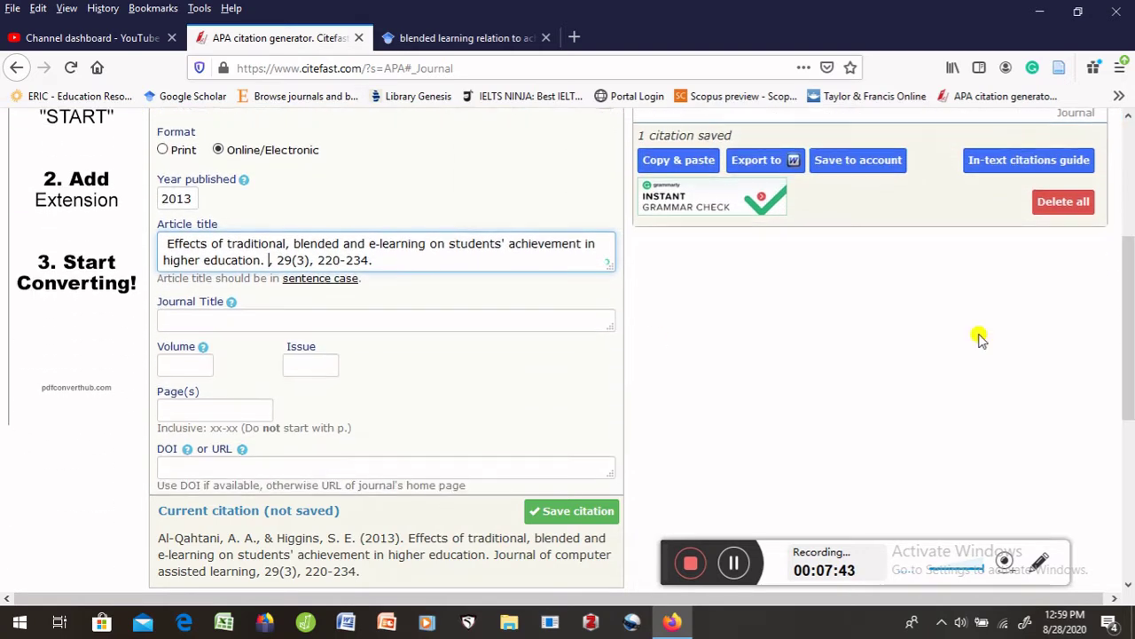
left_click(161, 320)
right_click(161, 320)
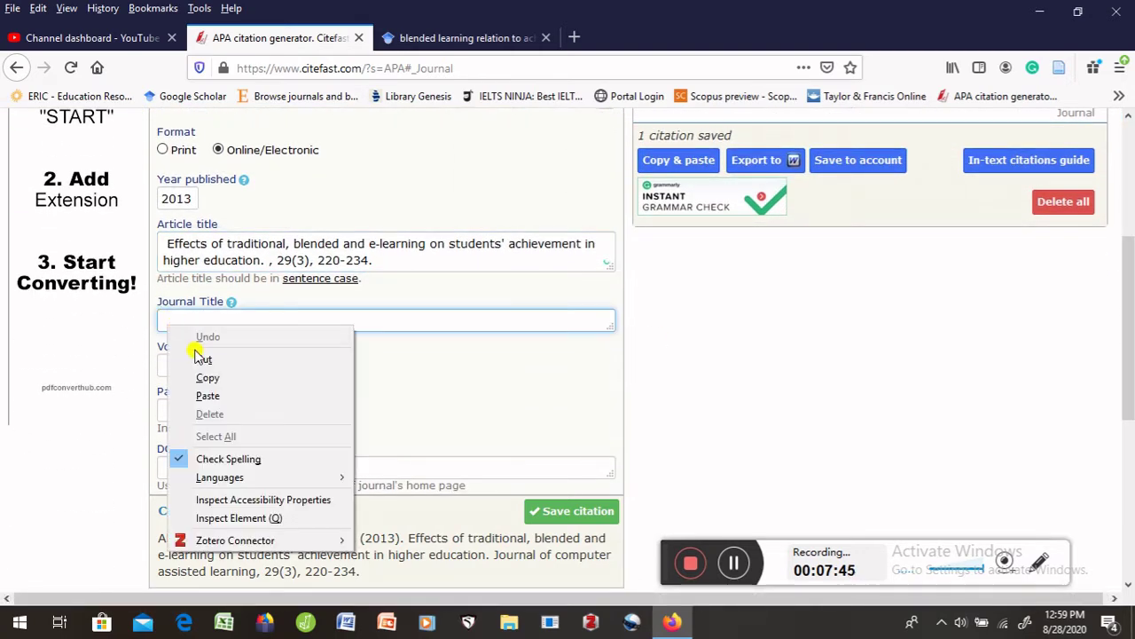
left_click(209, 391)
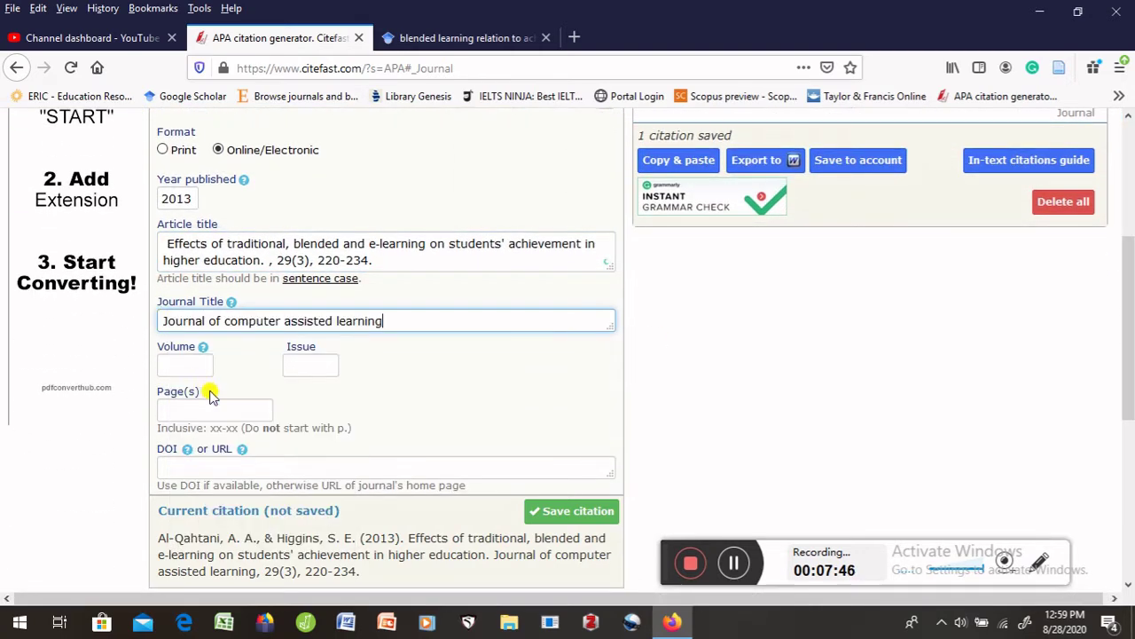
Capitalize the journal title's words so it reads "Journal of Computer Assisted Learning"
left_click(291, 321)
key("BackSpace")
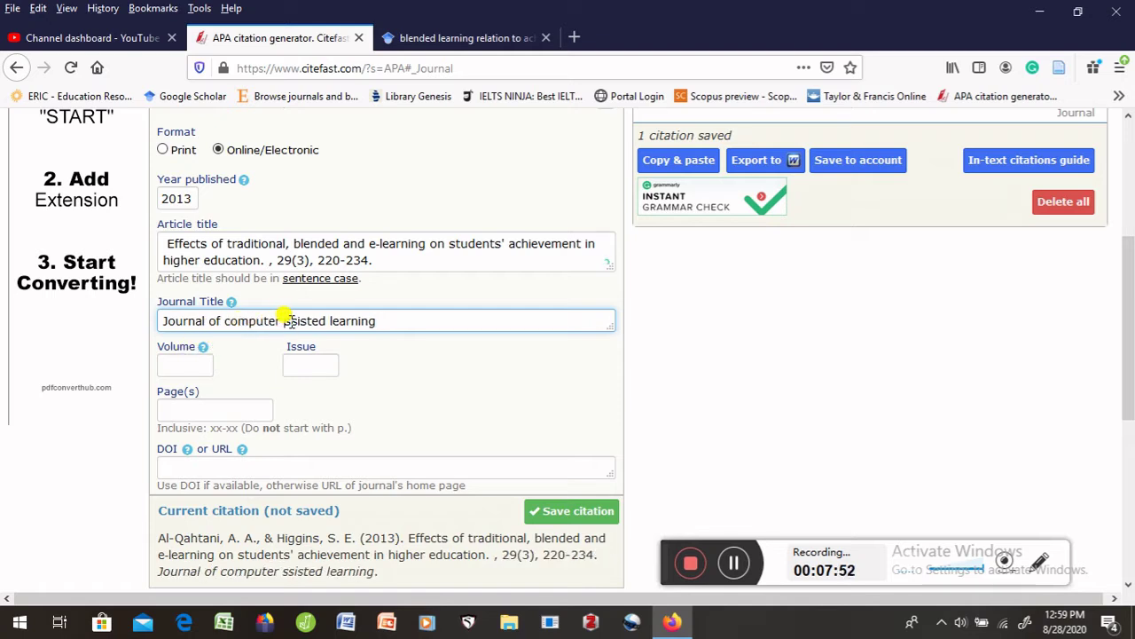
type("A")
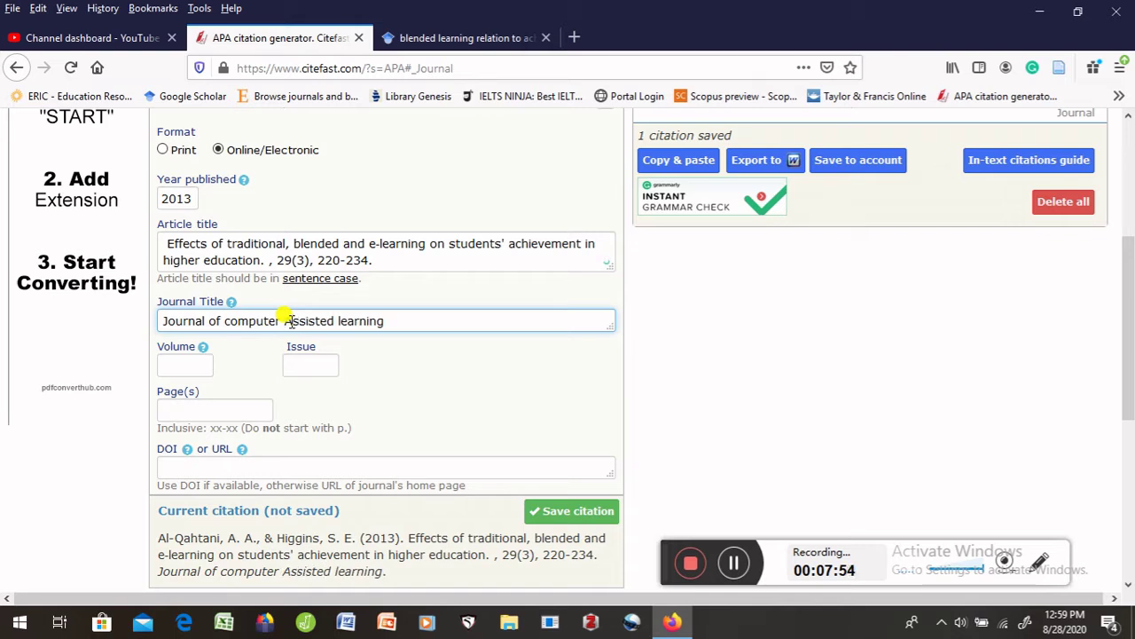
left_click(340, 321)
key("BackSpace")
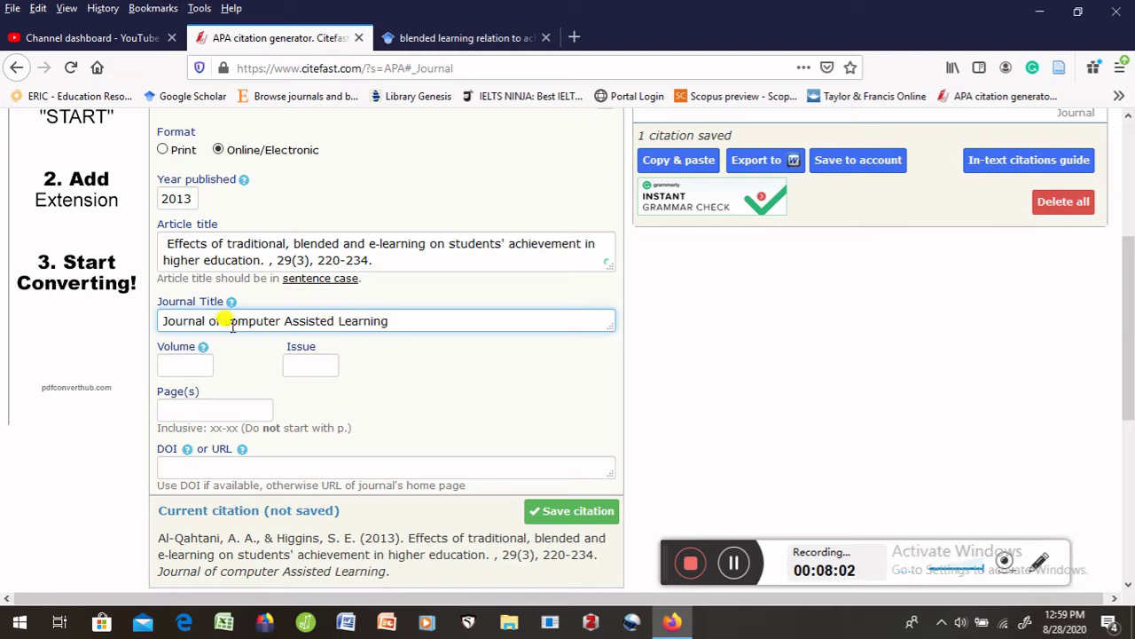
left_click(232, 321)
key("BackSpace")
type("C")
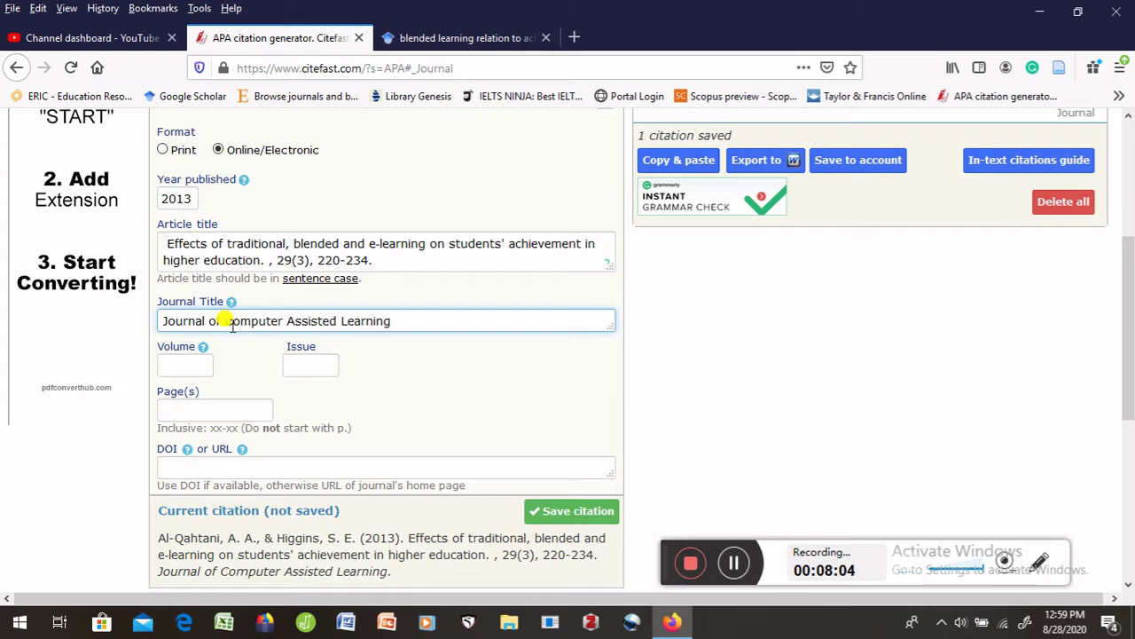
Enter volume 29, issue 3 and pages 220-234 for the journal article
left_click(185, 364)
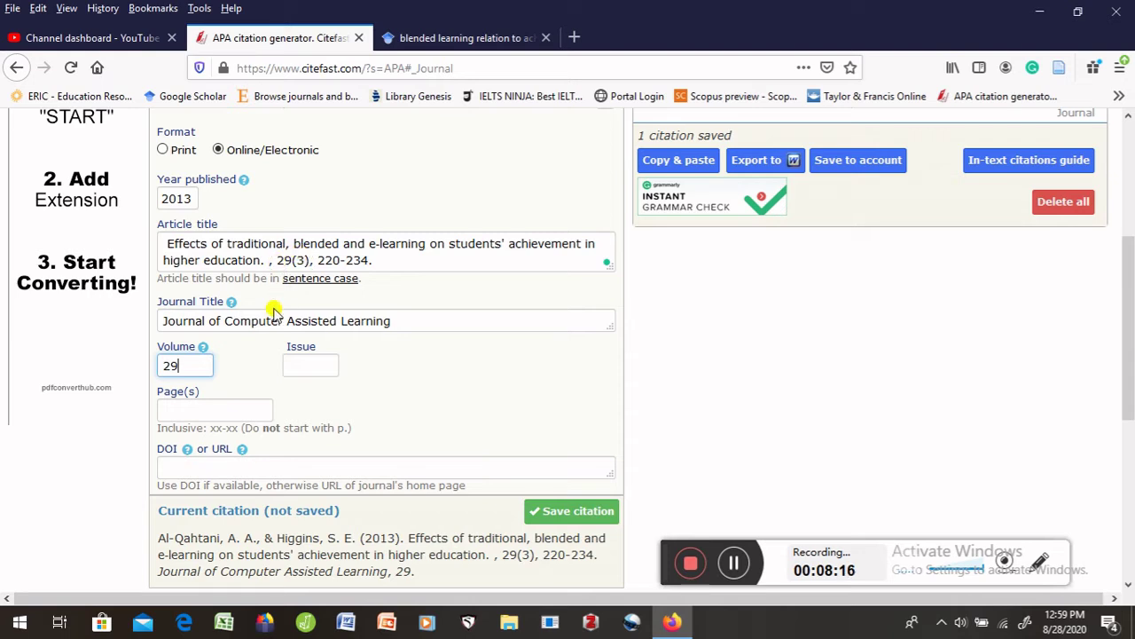
left_click(299, 365)
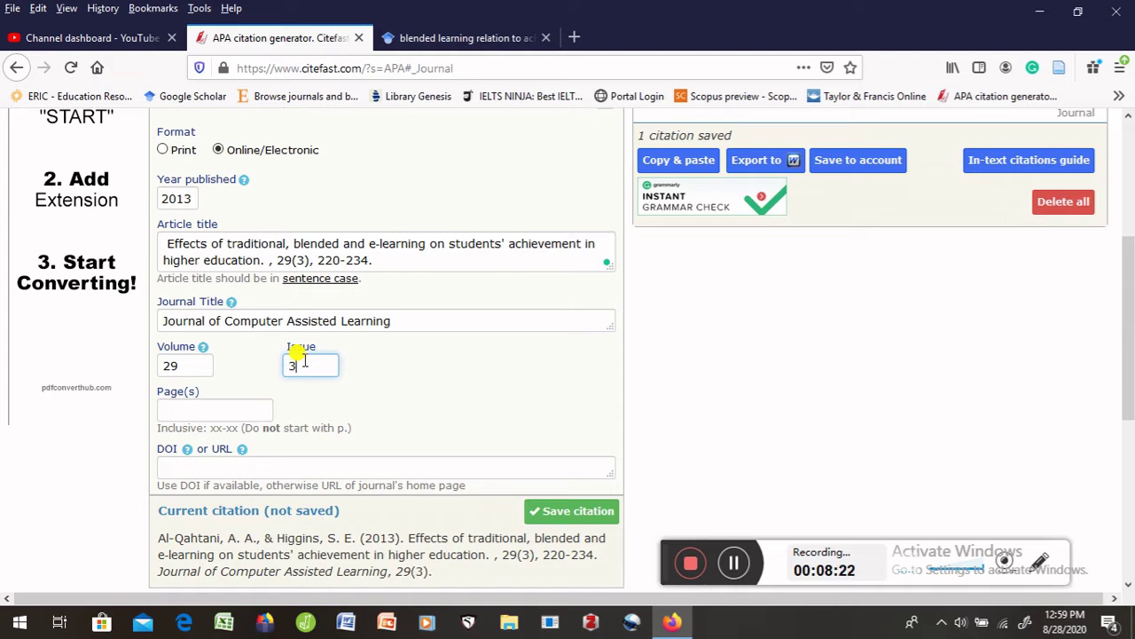
left_click(736, 570)
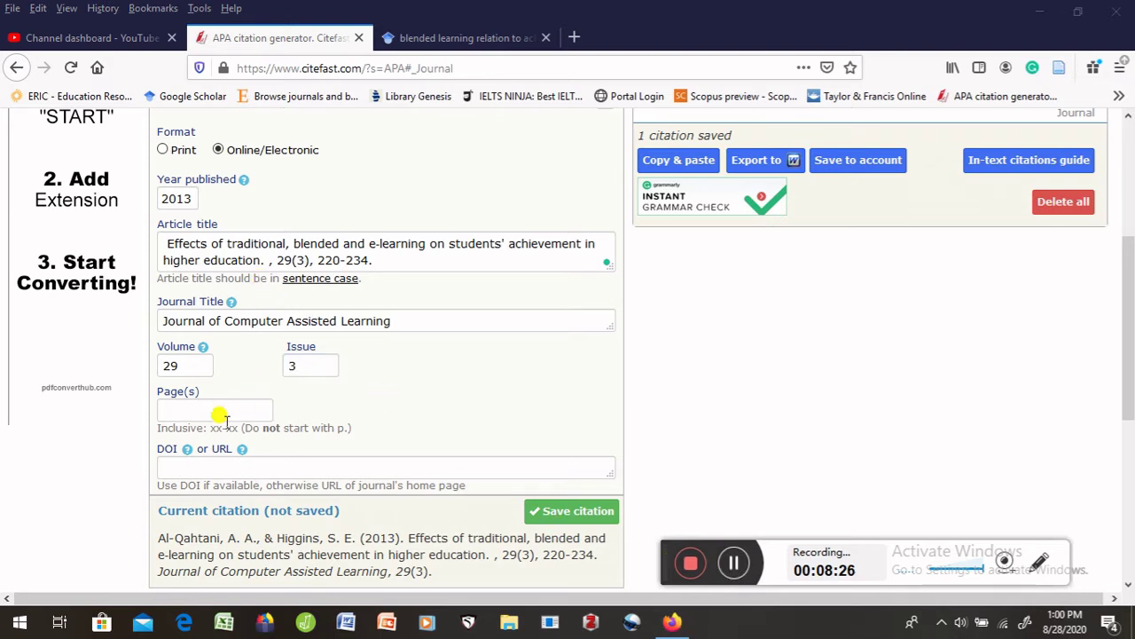
left_click(198, 411)
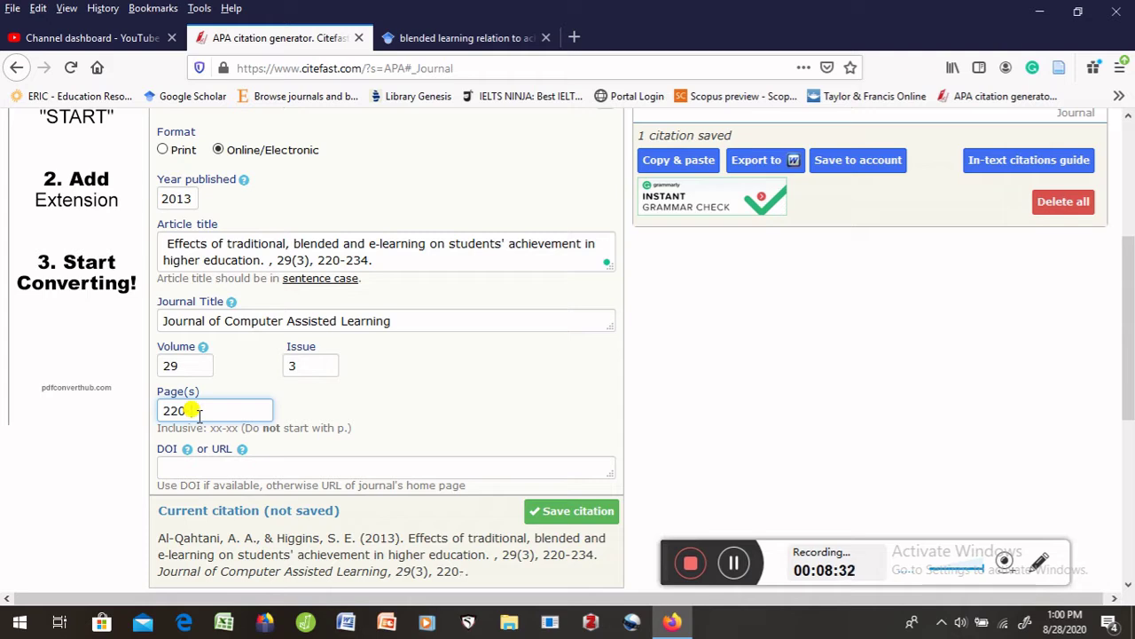
Close the article's citation formats window in Google Scholar and return to the Citefast form
left_click(208, 469)
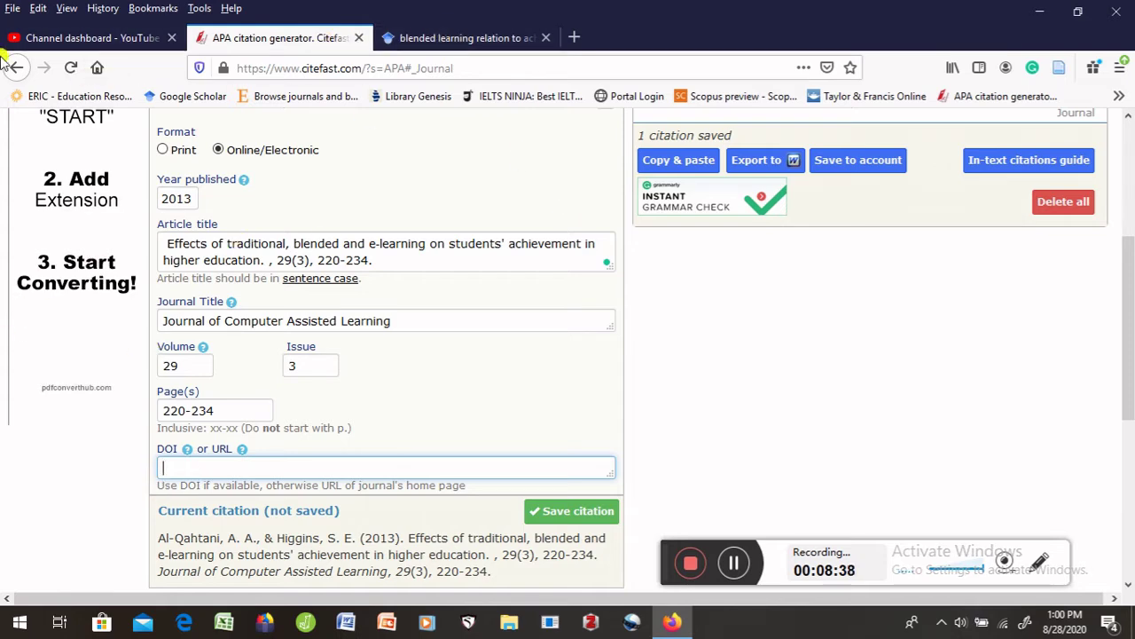
left_click(412, 38)
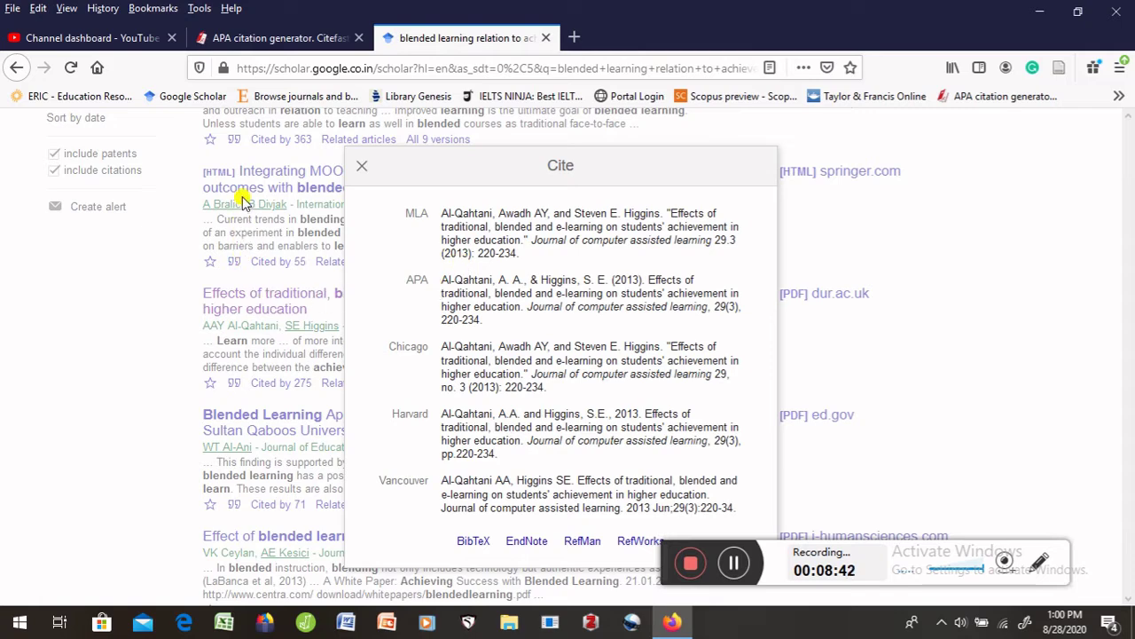
left_click(361, 170)
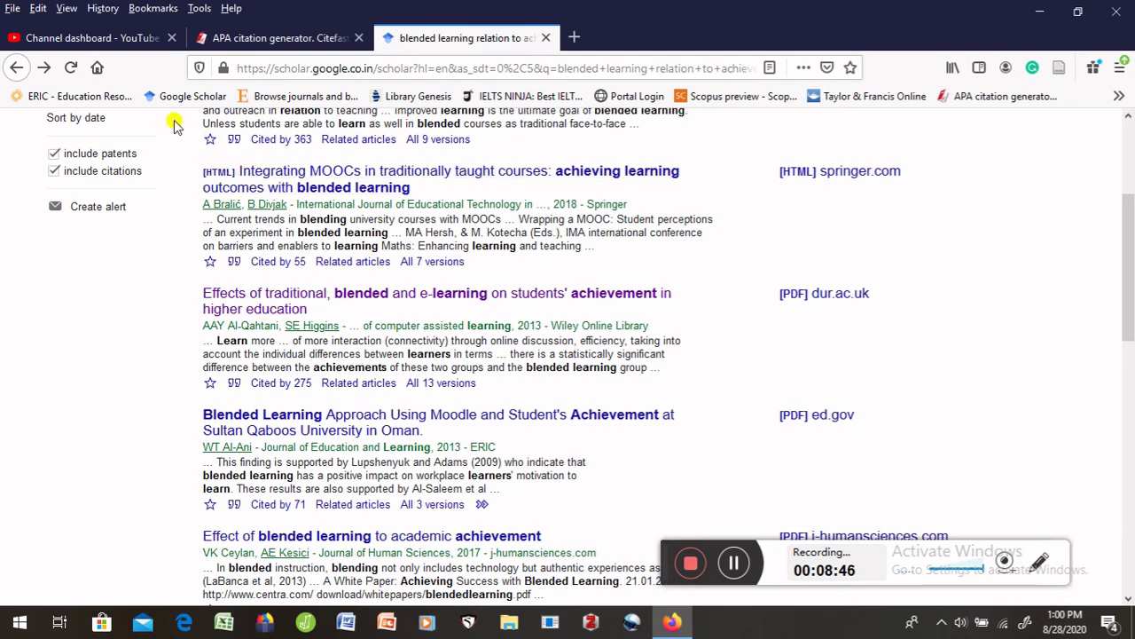
left_click(229, 37)
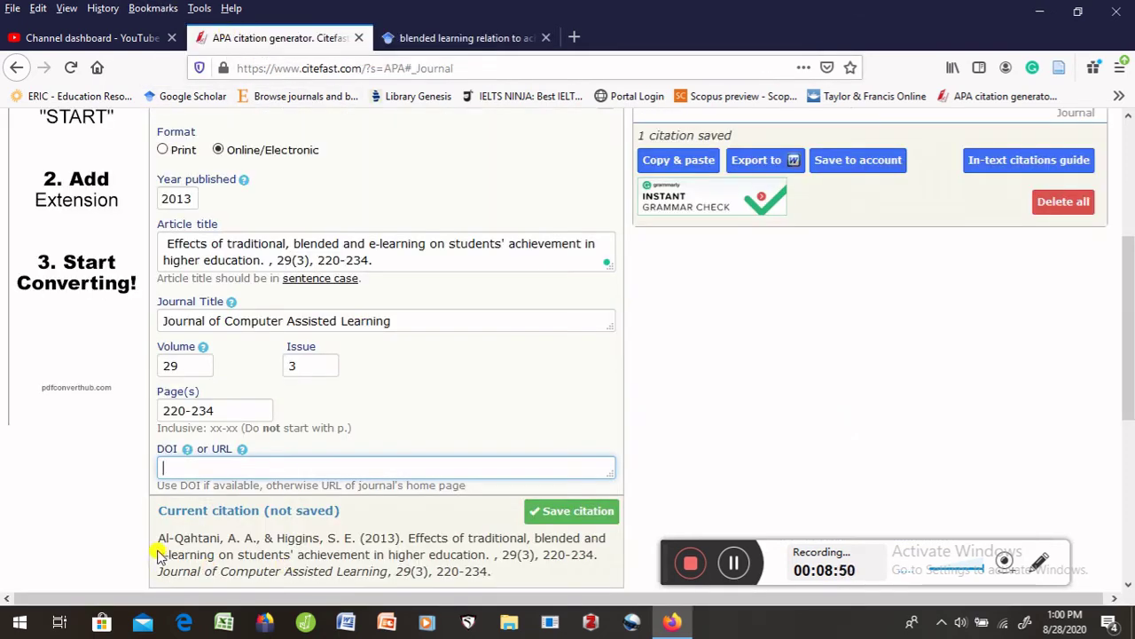
Save the manually entered journal citation and review it in the references list
left_click_drag(1124, 275, 1131, 339)
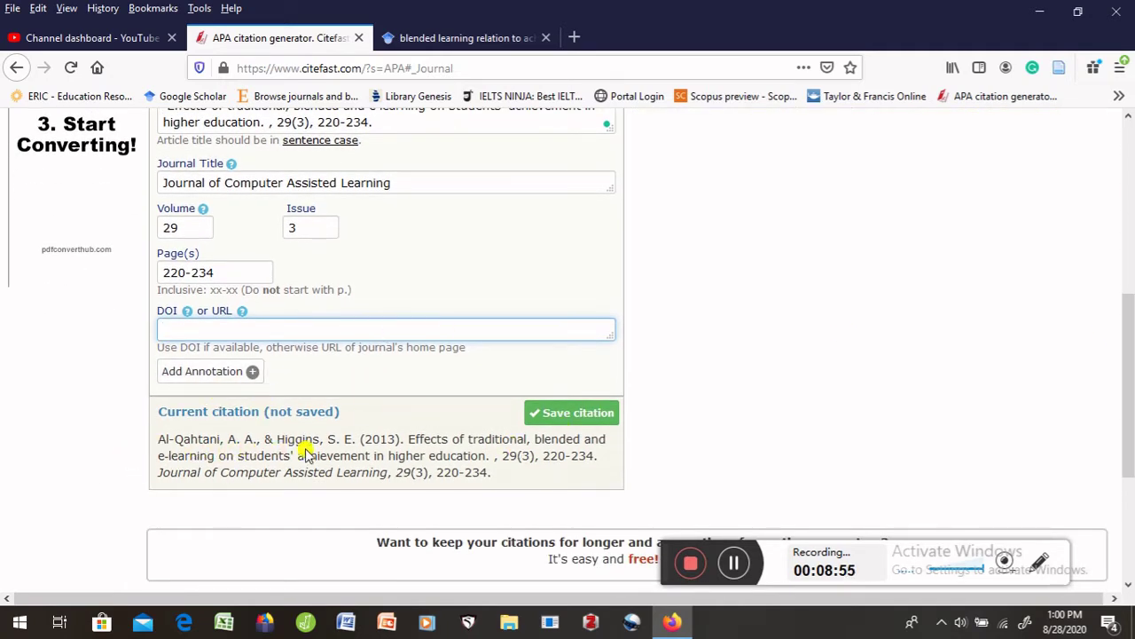
left_click(572, 413)
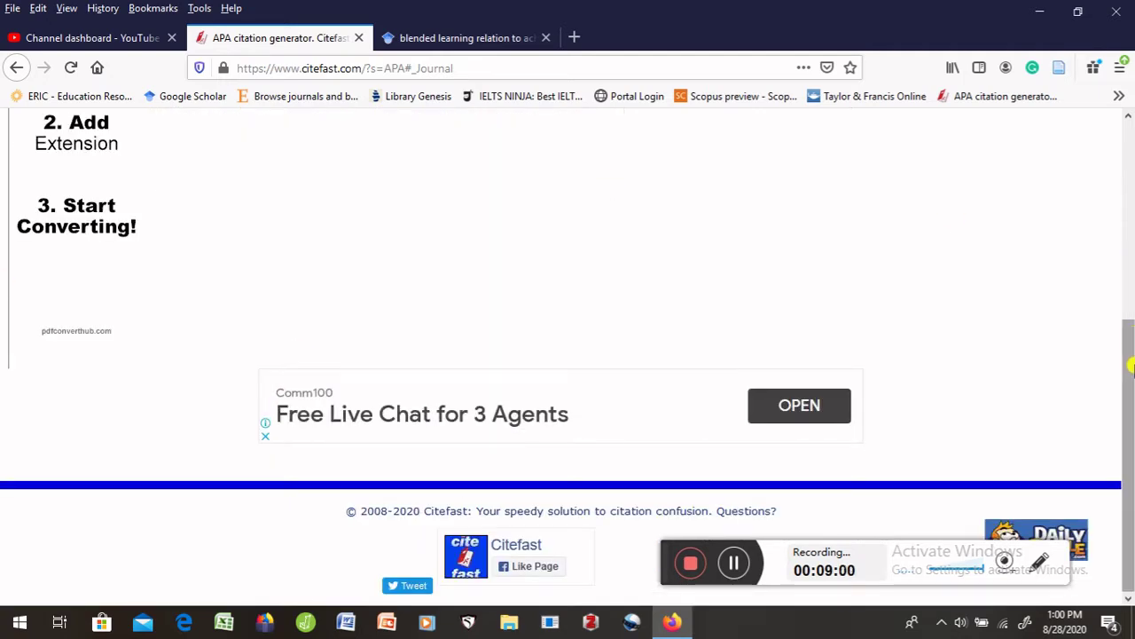
left_click_drag(1127, 363, 1125, 166)
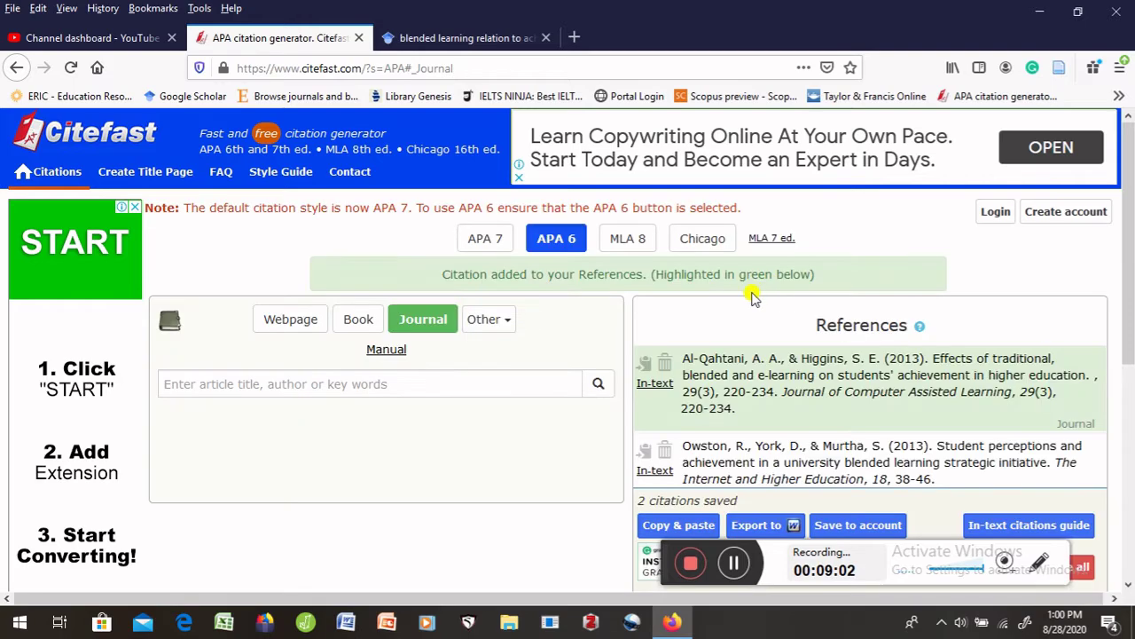
scroll(887, 311, "down", 2)
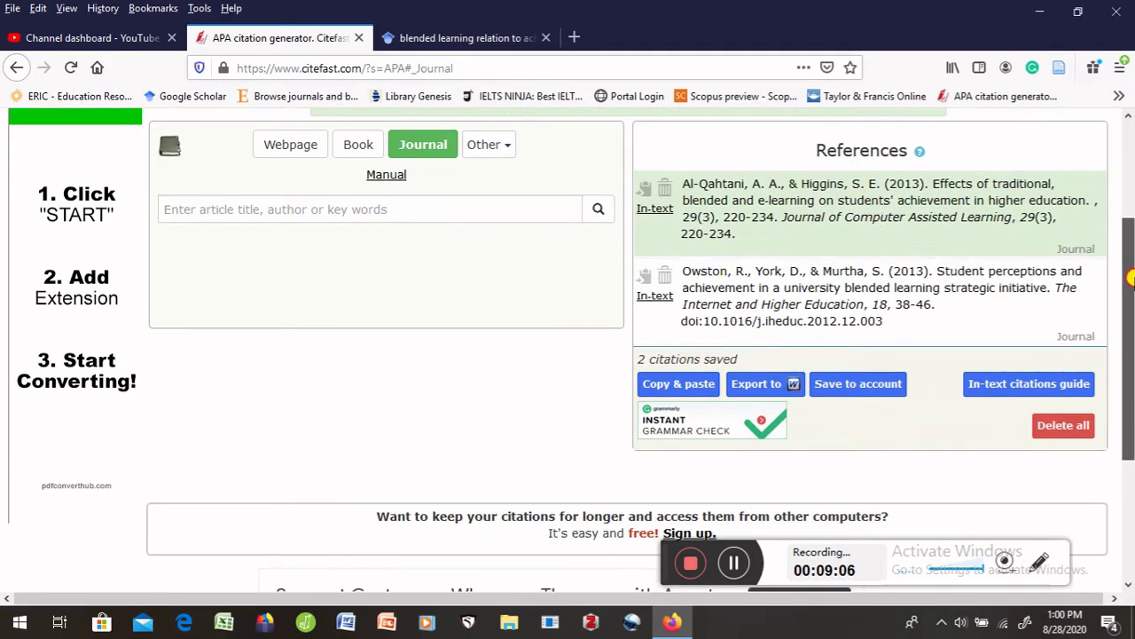
left_click_drag(1130, 257, 1131, 186)
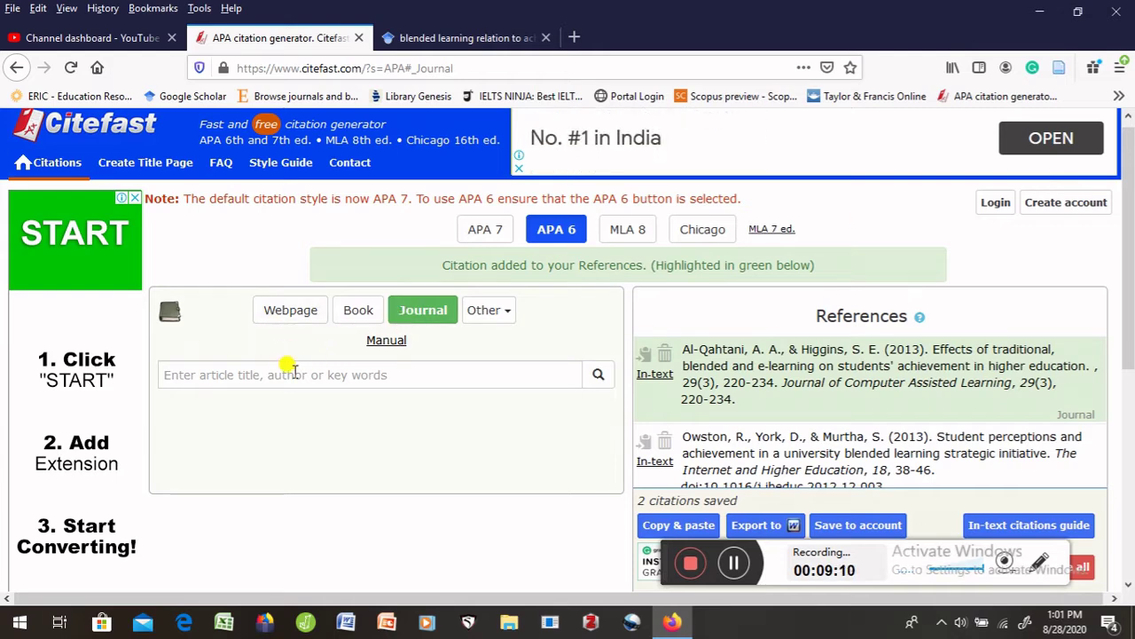
Search the book source type for "Educational Technology" and select the 1996 New Age International book
left_click(358, 312)
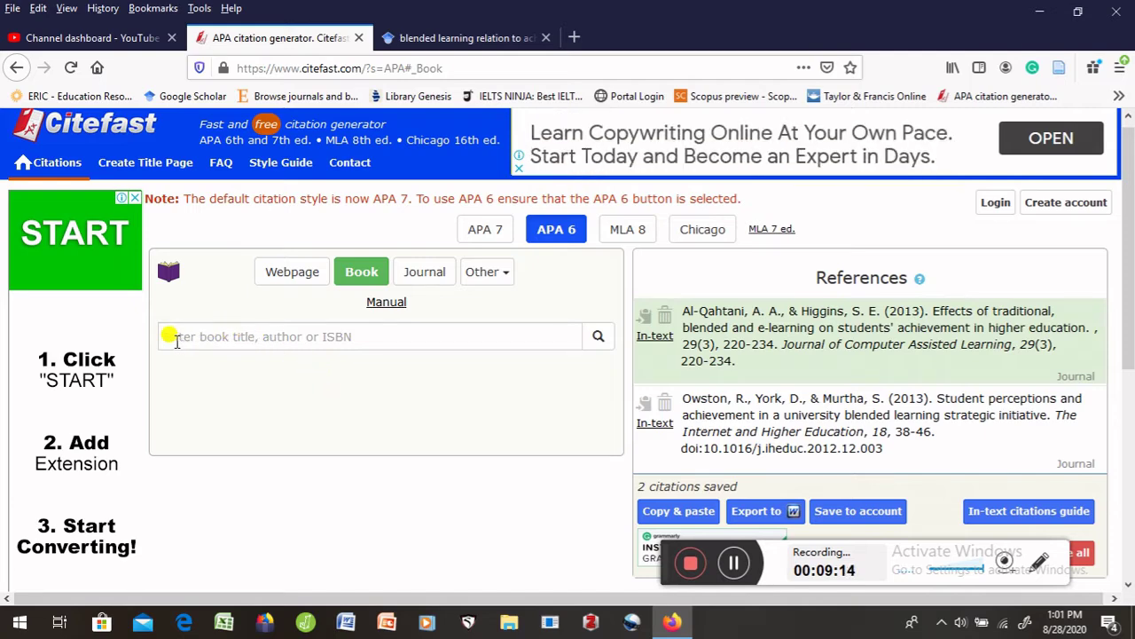
left_click(246, 338)
type("ED")
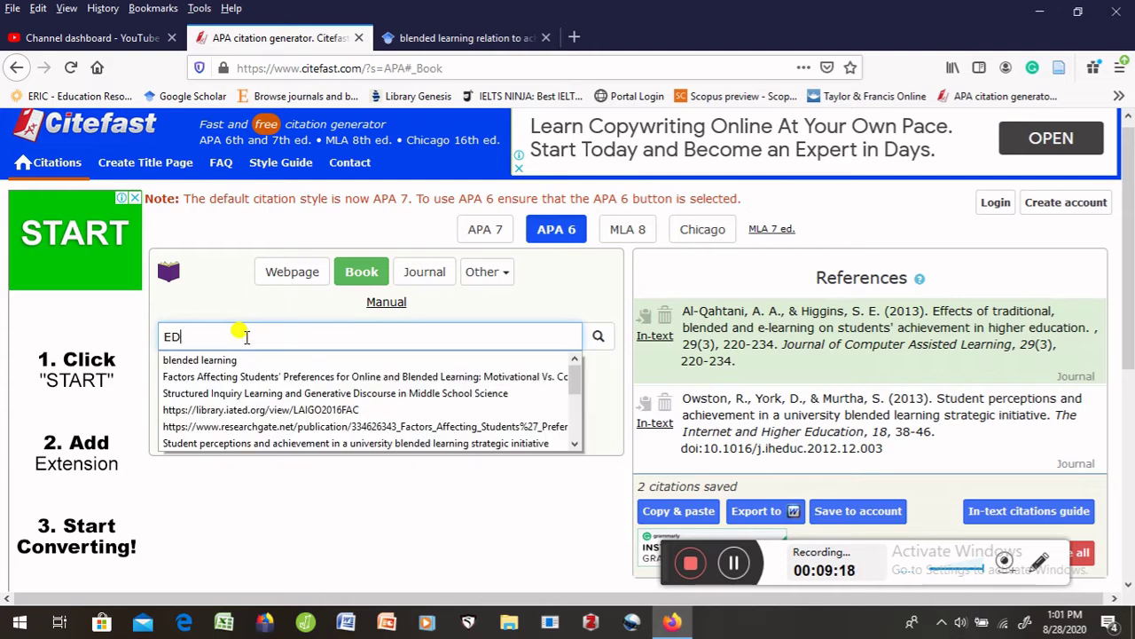
key("BackSpace")
type("ducational Tec")
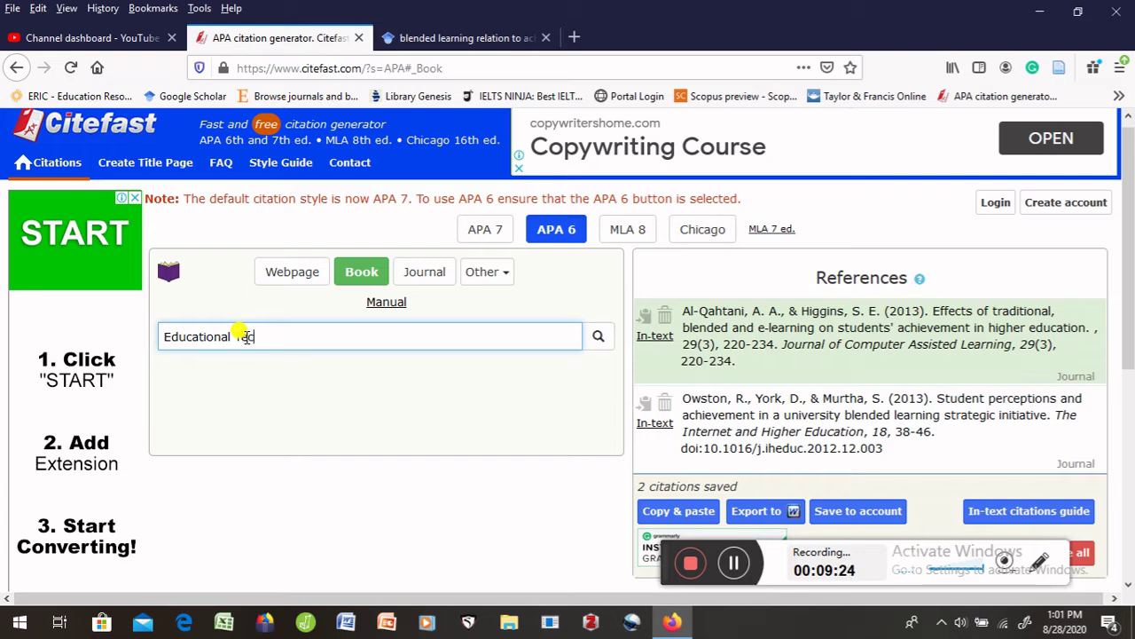
type("hnology")
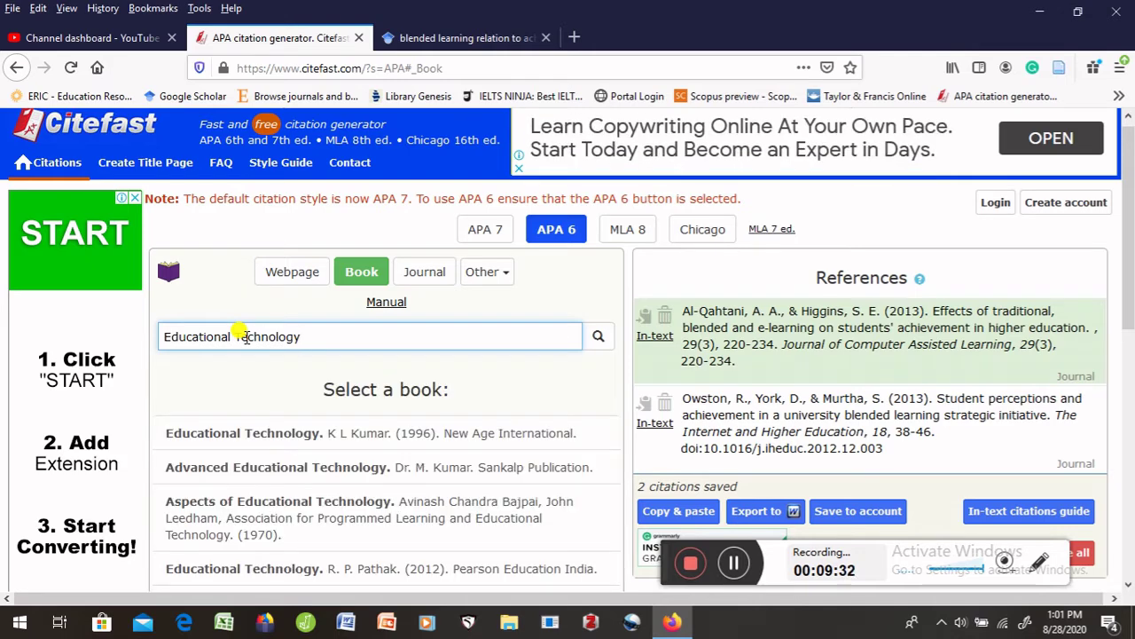
left_click(452, 435)
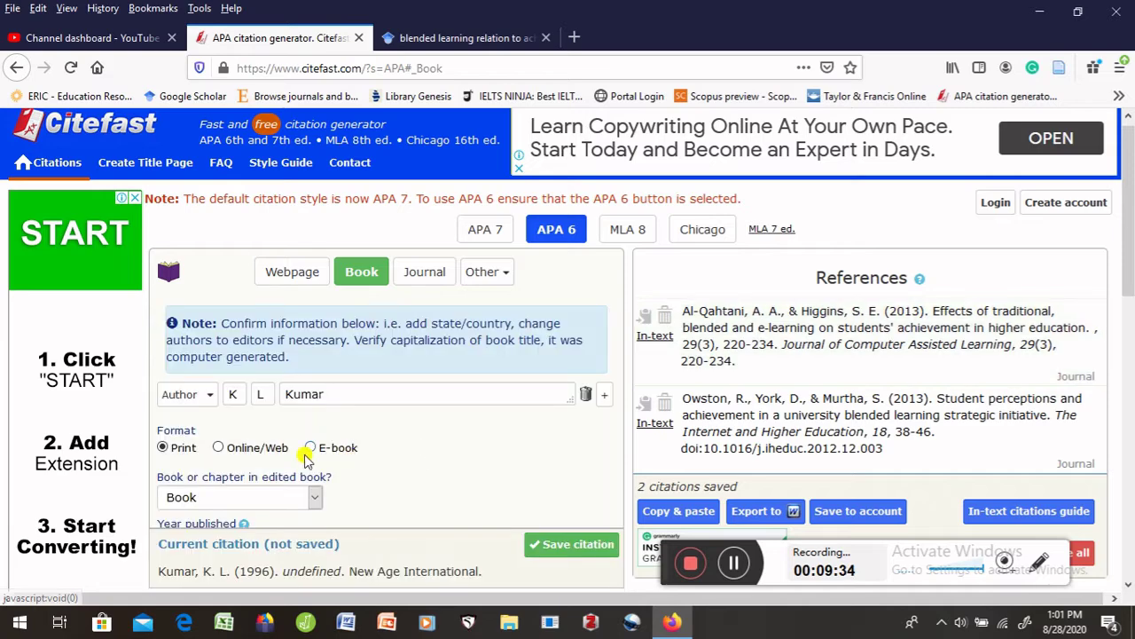
Try the Online/Web, E-book and Print formats for the book citation and compare the fields they require
left_click_drag(1126, 262, 1119, 366)
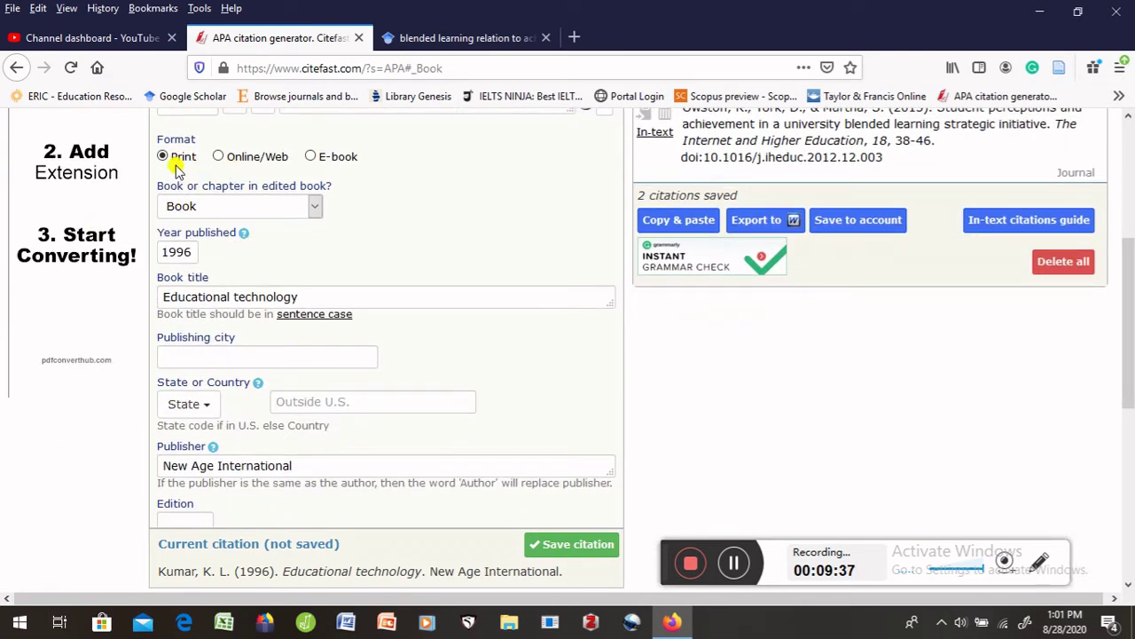
left_click(217, 156)
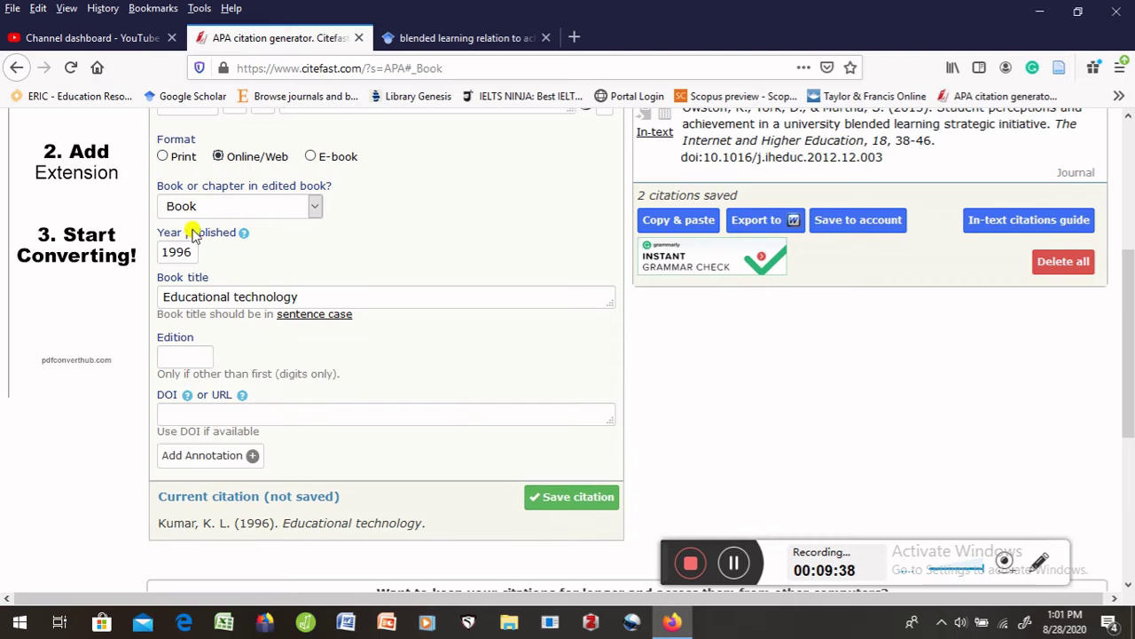
left_click(170, 352)
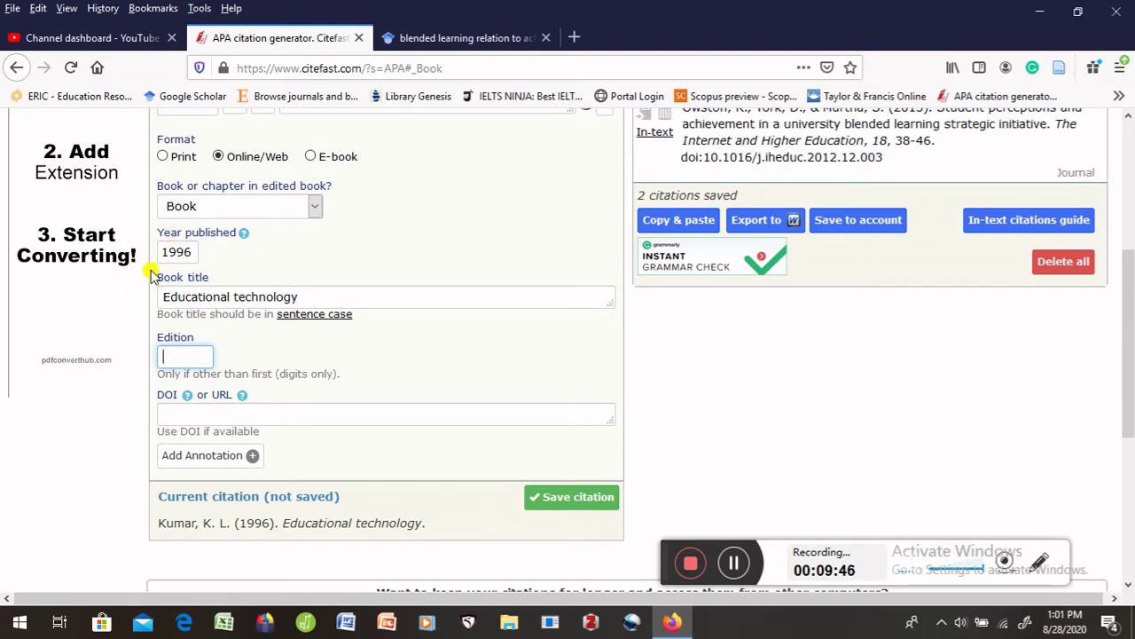
scroll(1129, 284, "up", 2)
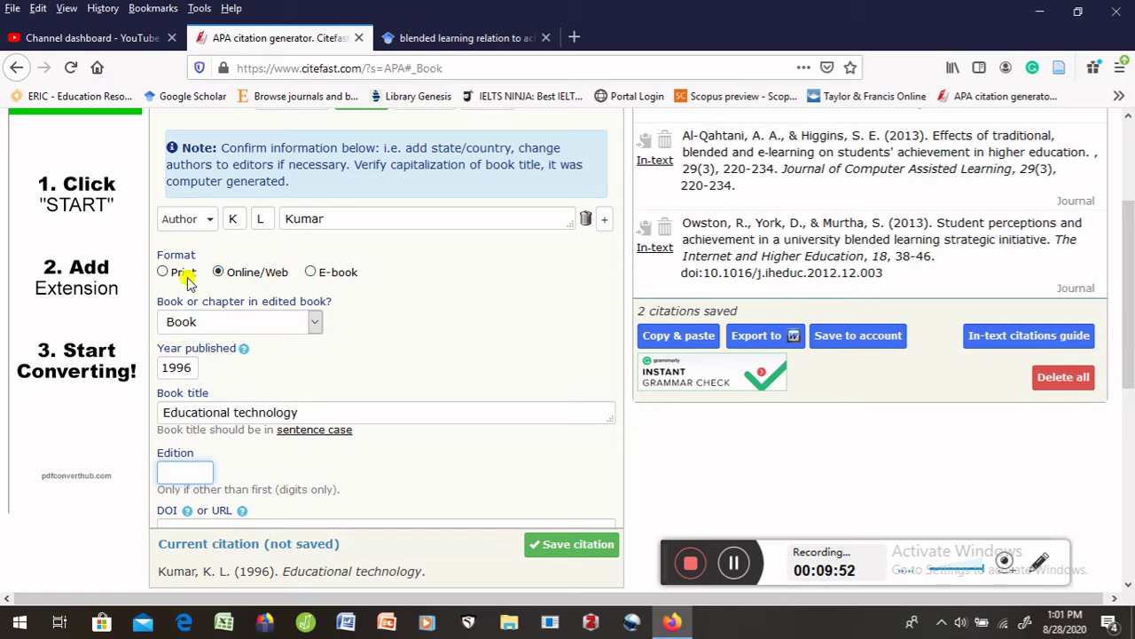
left_click(309, 271)
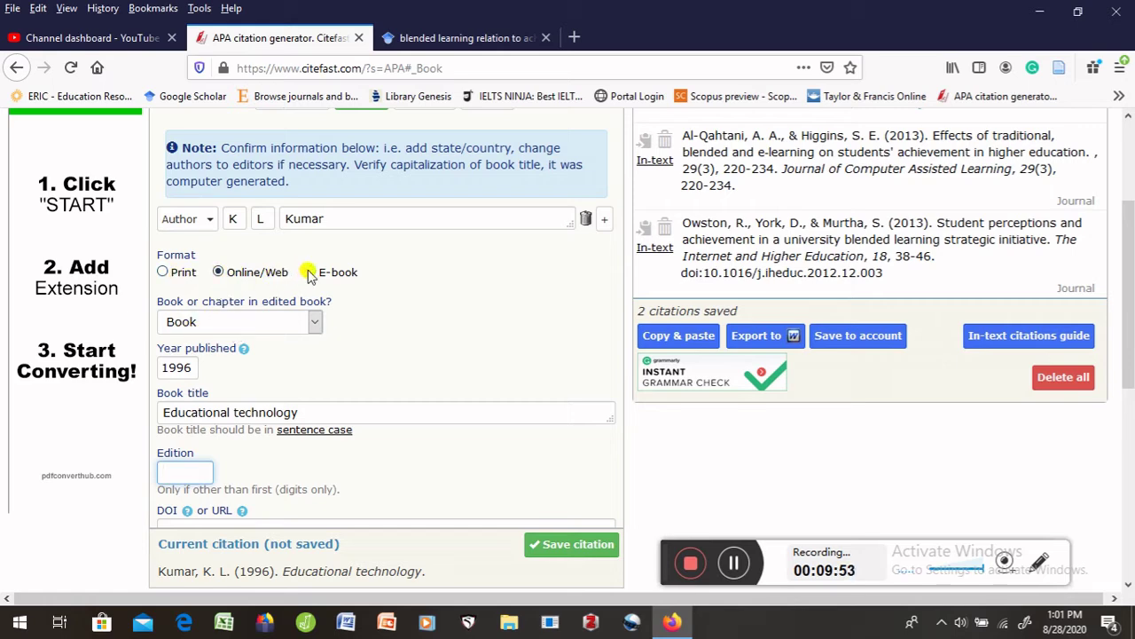
left_click(219, 273)
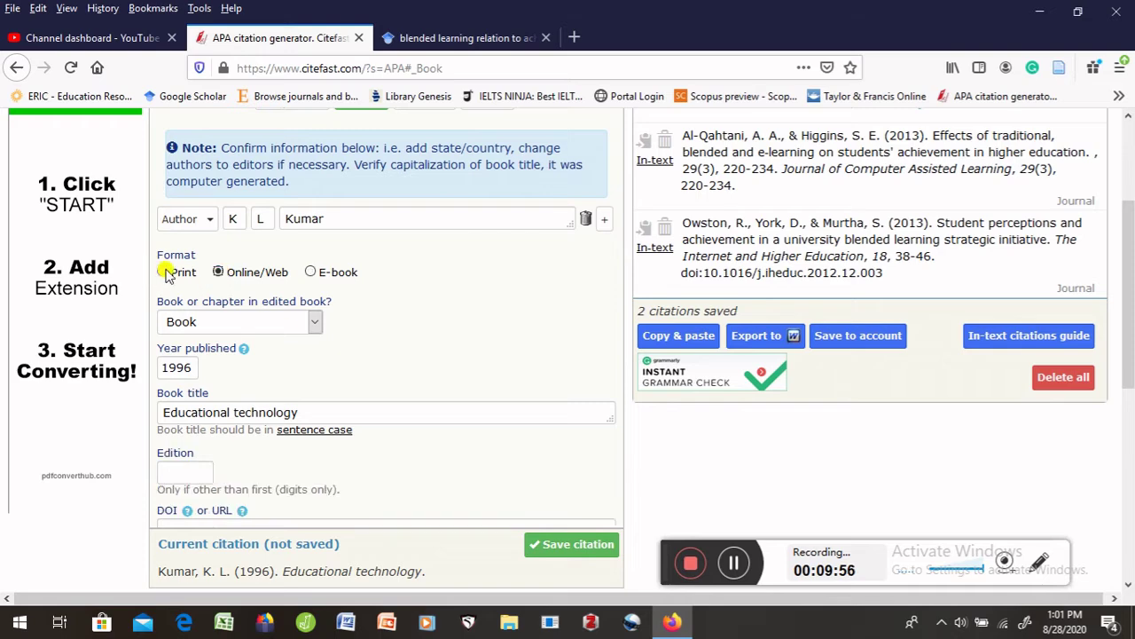
left_click(165, 273)
left_click(220, 273)
Examine the book or chapter choices and the edition and DOI or URL fields of the Online/Web form
left_click(313, 324)
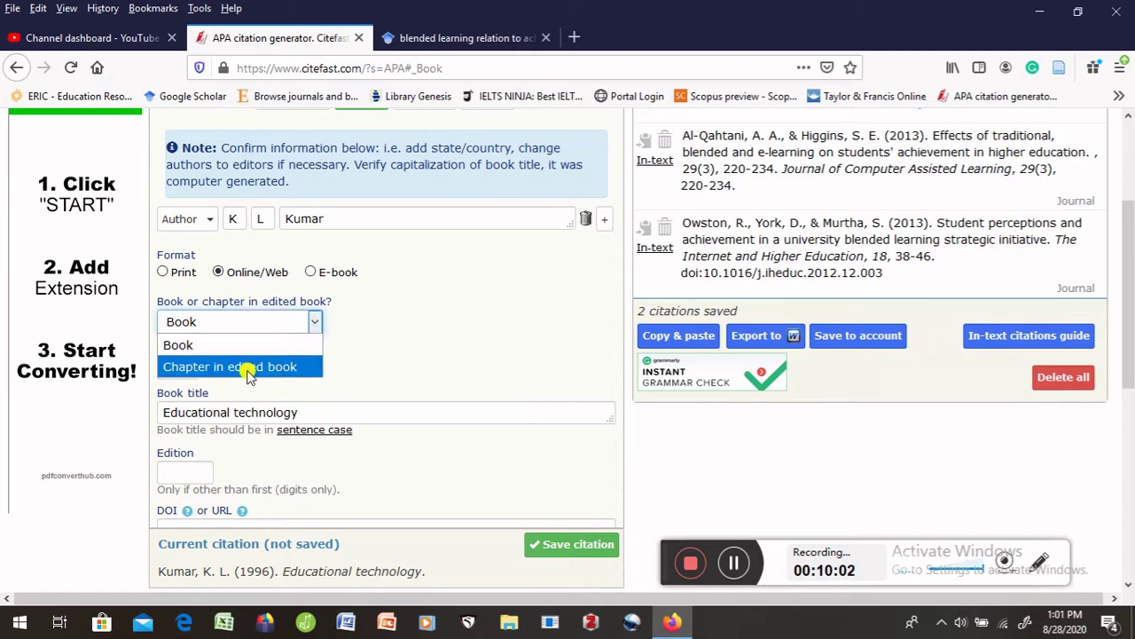
left_click(222, 321)
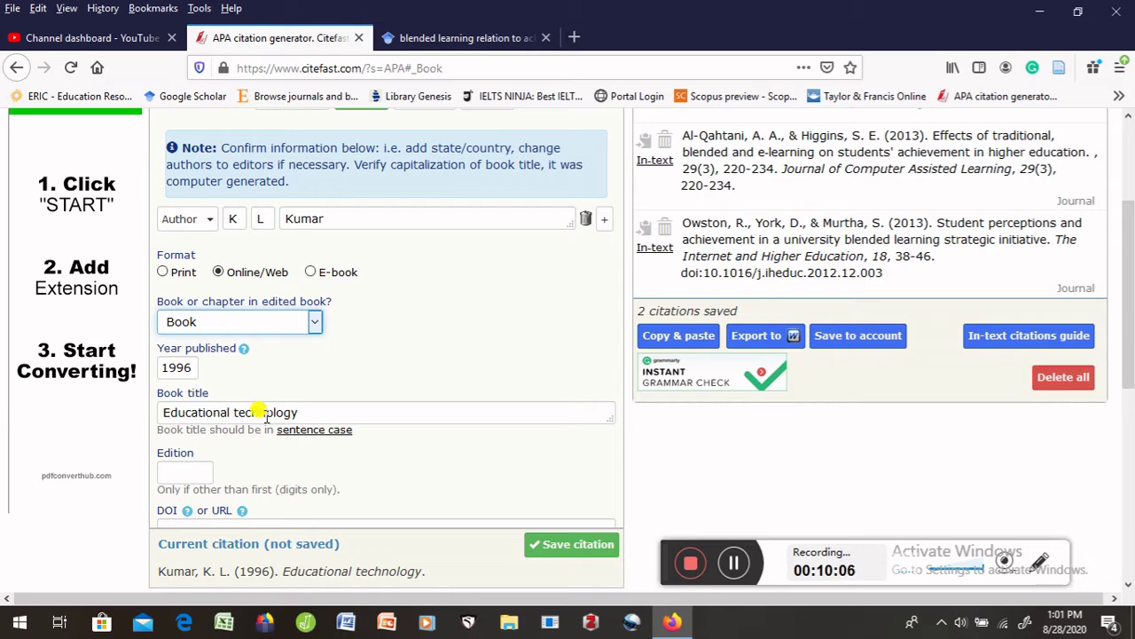
left_click(189, 468)
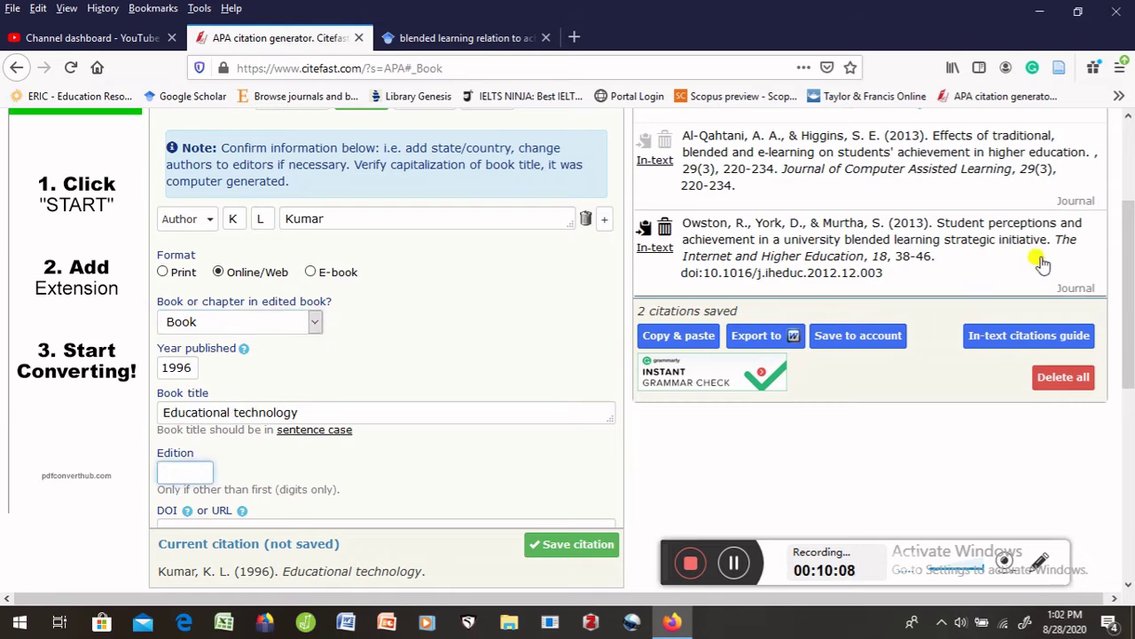
scroll(110, 377, "down", 3)
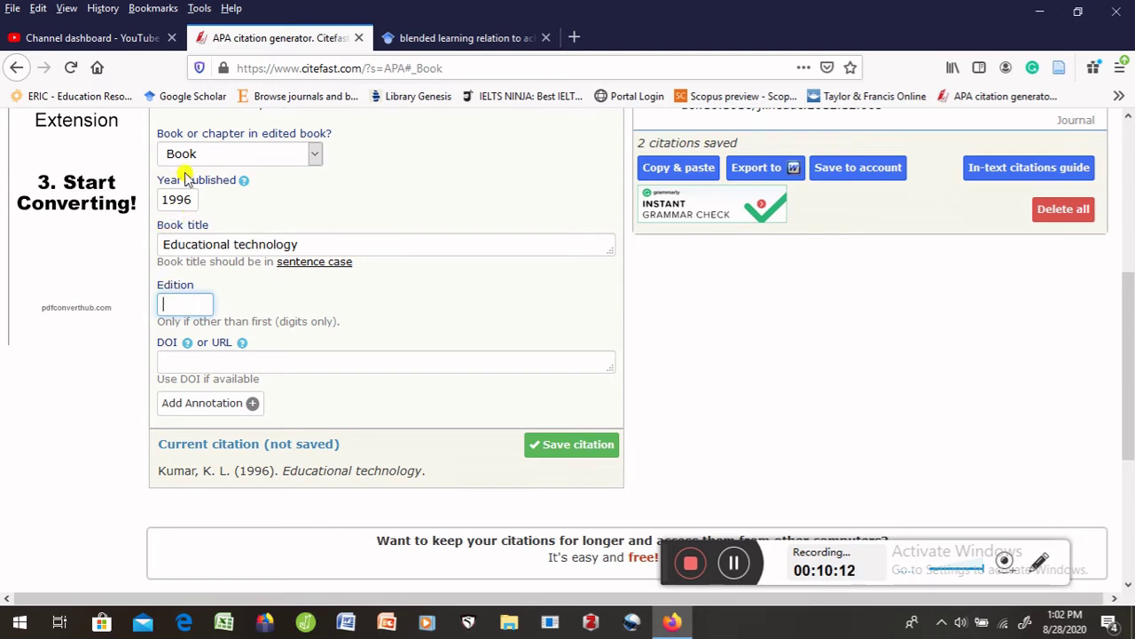
scroll(566, 284, "up", 5)
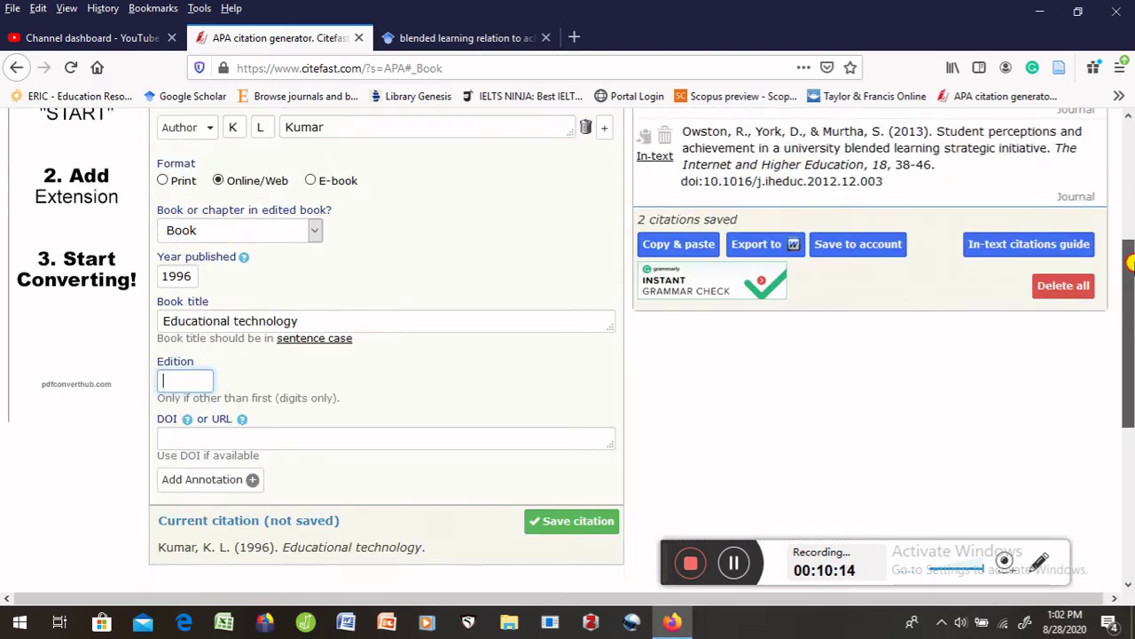
Set the book's format to Print and save its citation to the references list
left_click(162, 378)
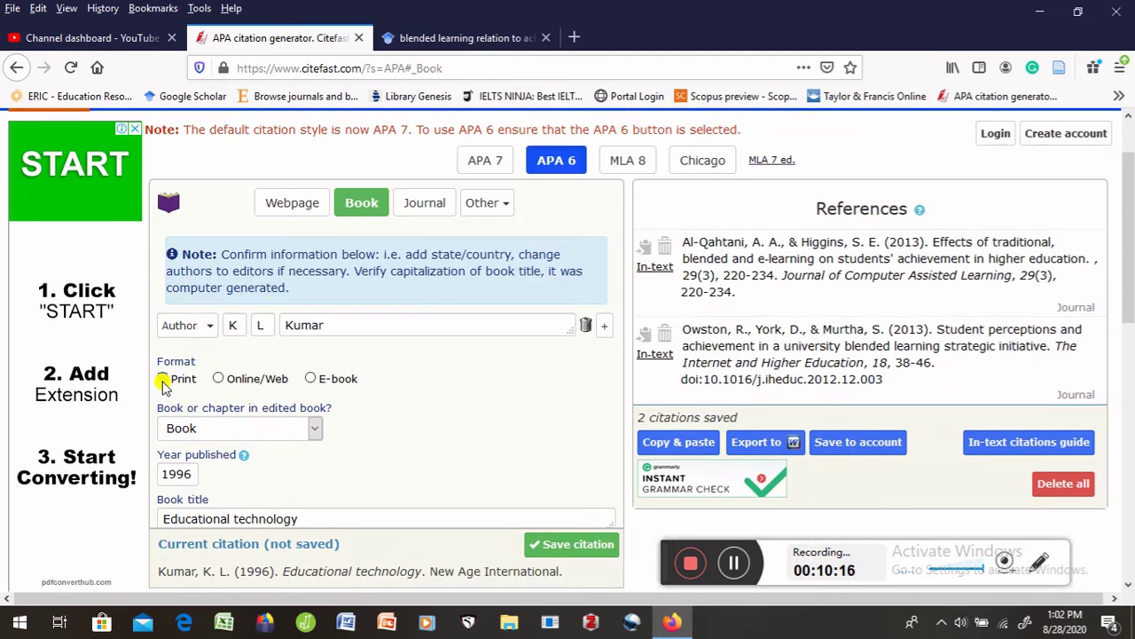
scroll(1132, 246, "down", 3)
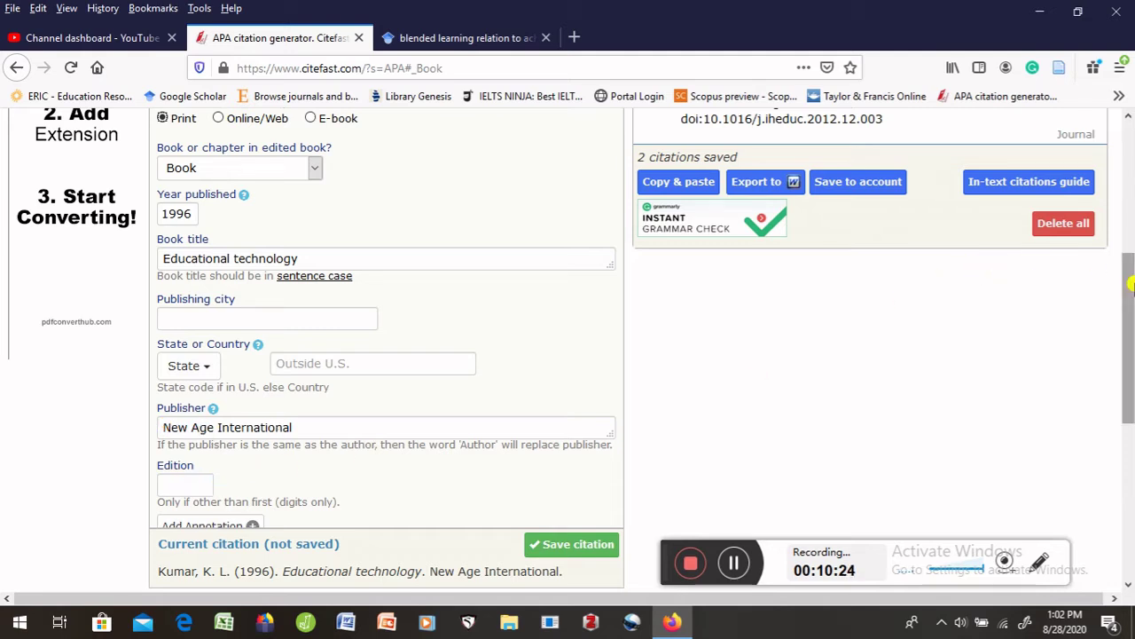
left_click_drag(1132, 283, 1133, 364)
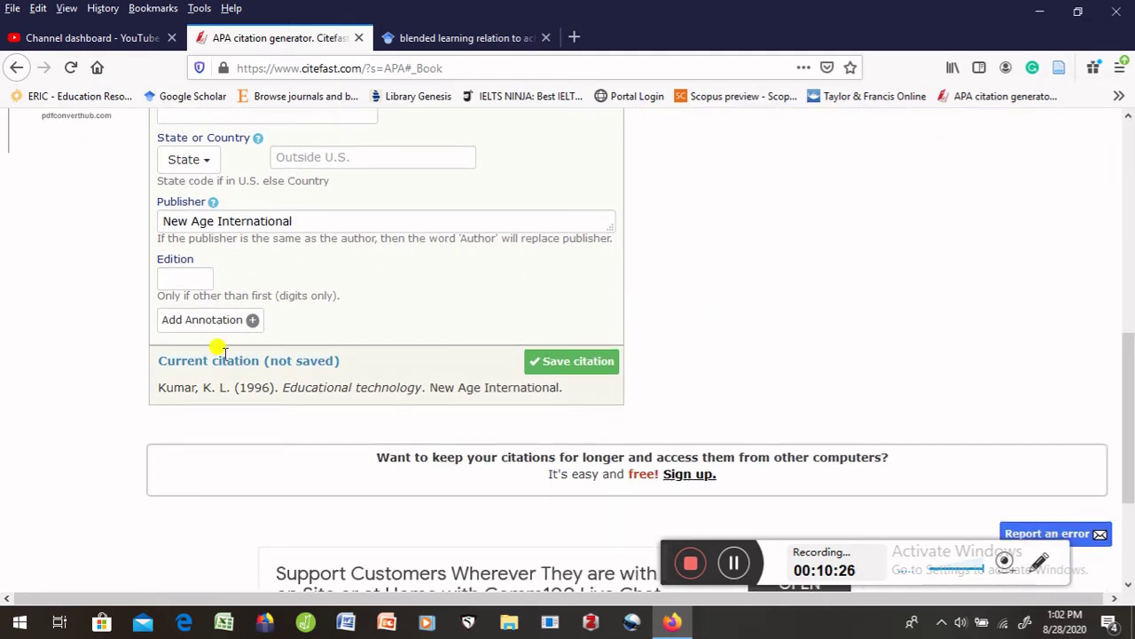
left_click(572, 362)
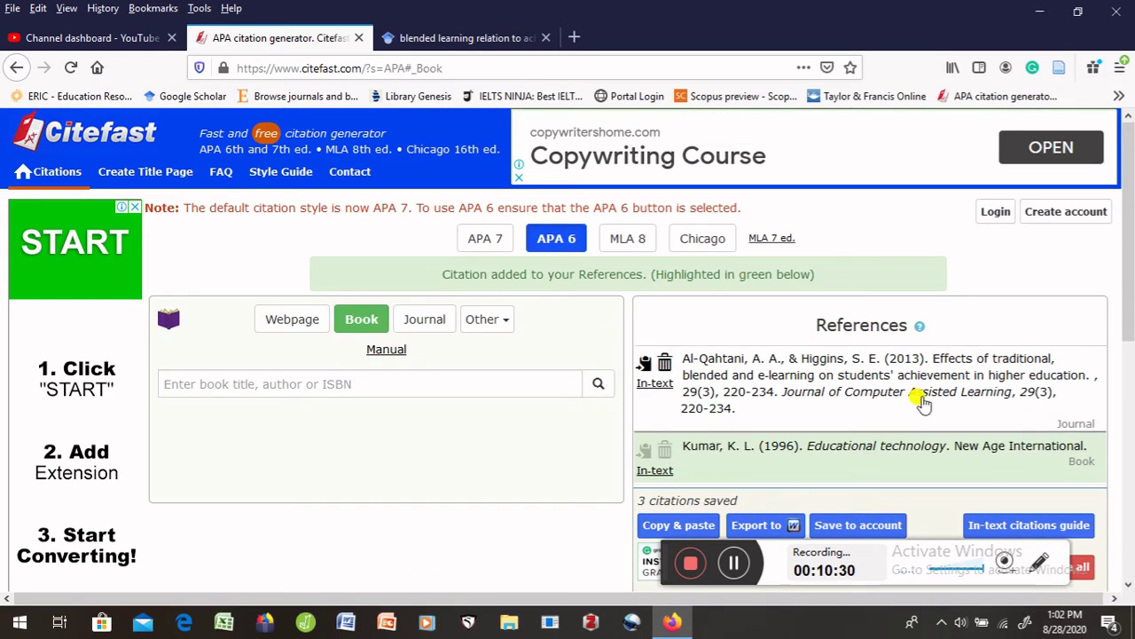
scroll(922, 402, "down", 3)
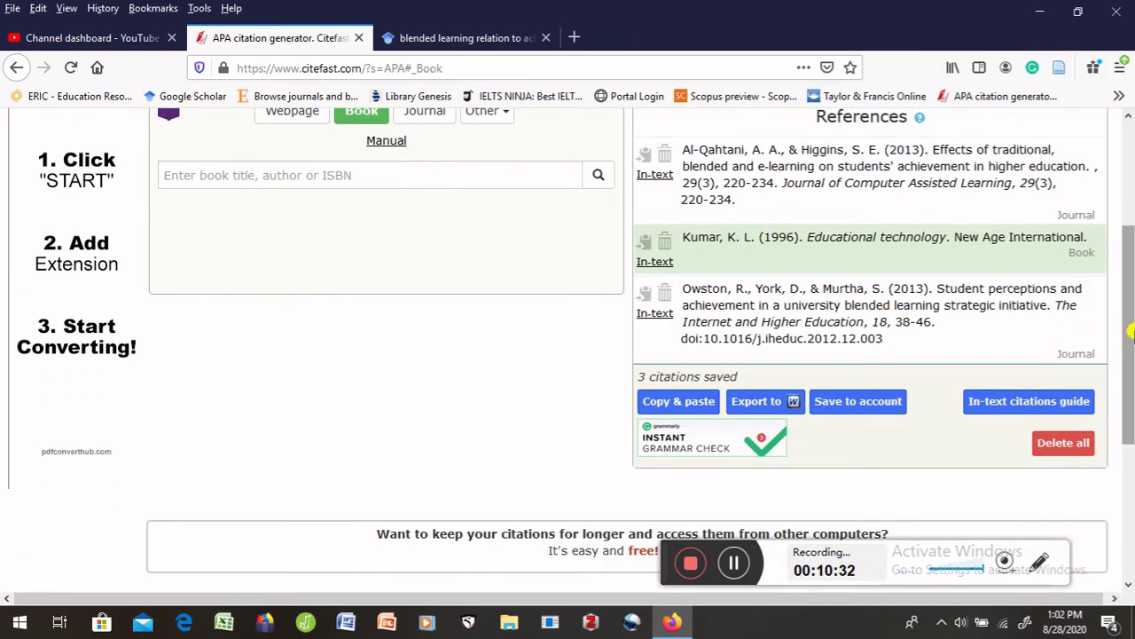
left_click_drag(1130, 331, 1130, 246)
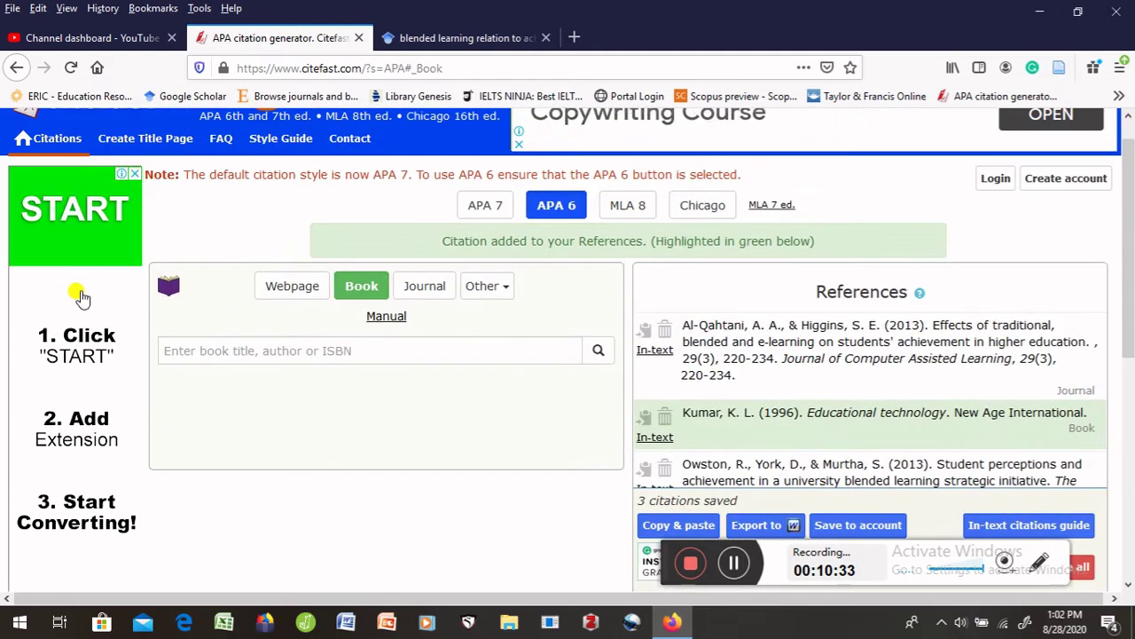
Switch the citation source type to Webpage and open a new browser tab for a web search
left_click(299, 286)
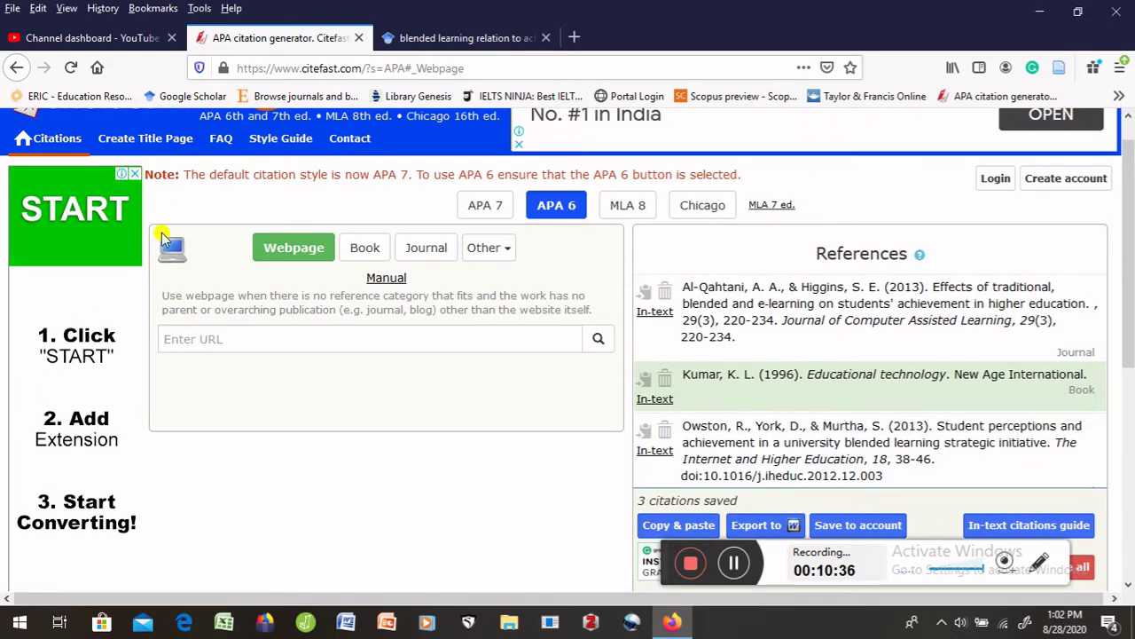
left_click(576, 39)
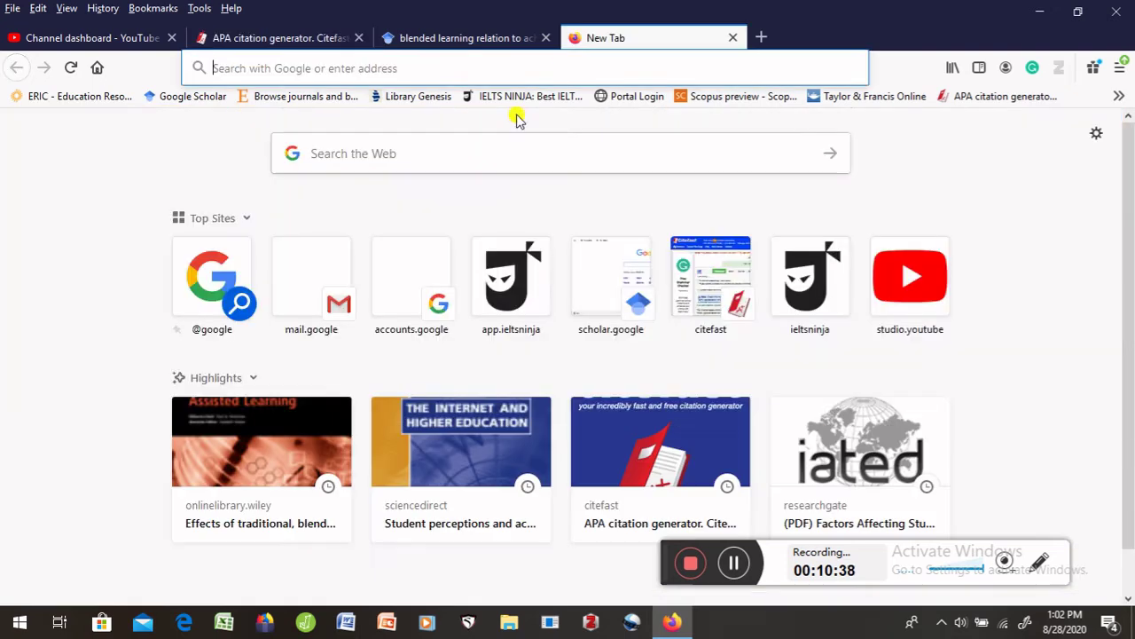
left_click(355, 149)
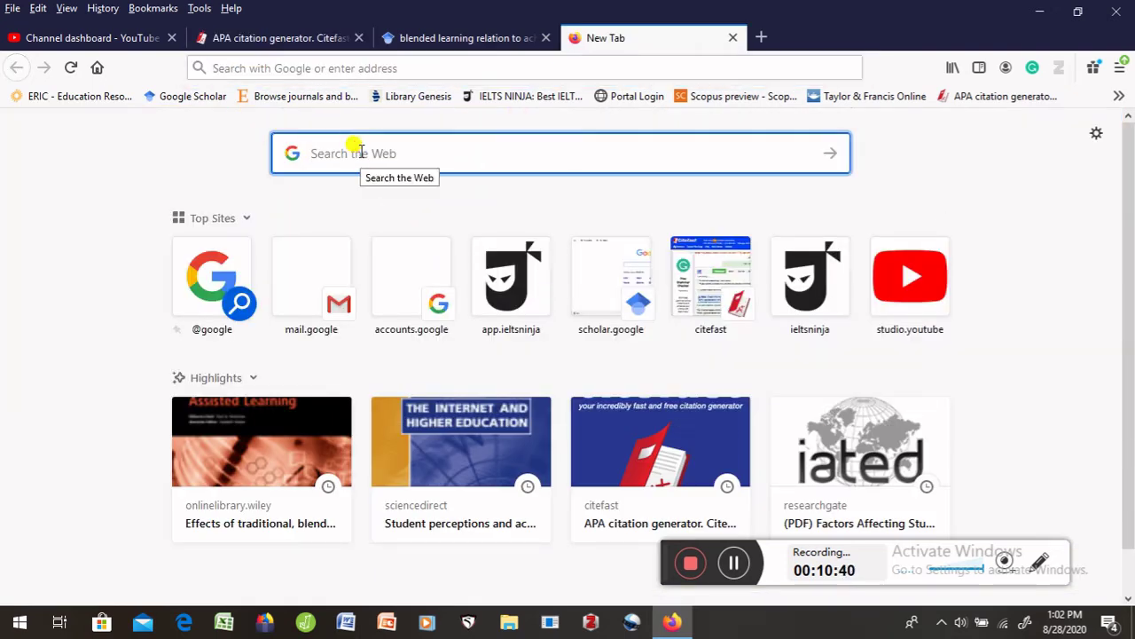
type("blendde")
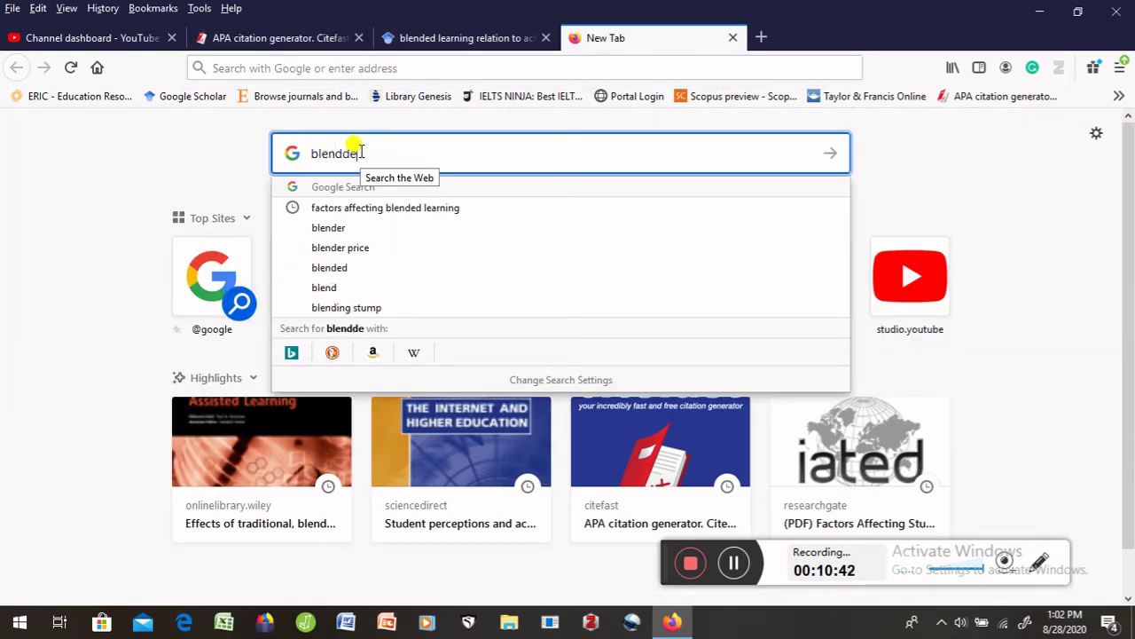
key("BackSpace")
key("BackSpace")
key("BackSpace")
key("BackSpace")
key("BackSpace")
key("BackSpace")
key("BackSpace")
Search the web for "factors affecting blended learning" and open the digitalcommons.otterbein.edu result on internal factors
type("fac")
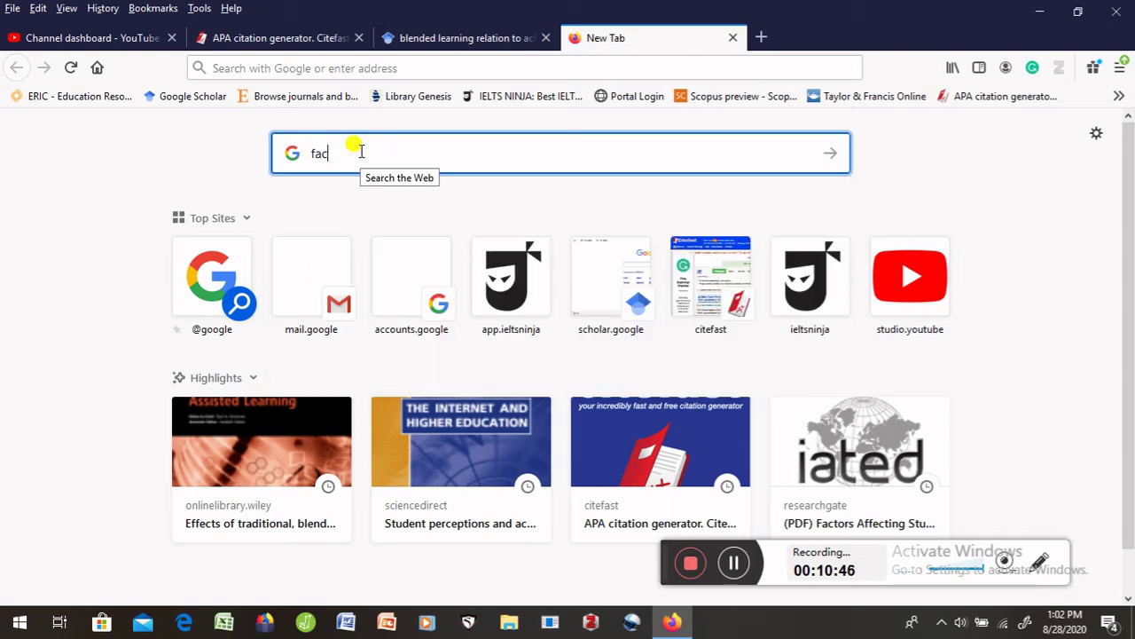
type("tor")
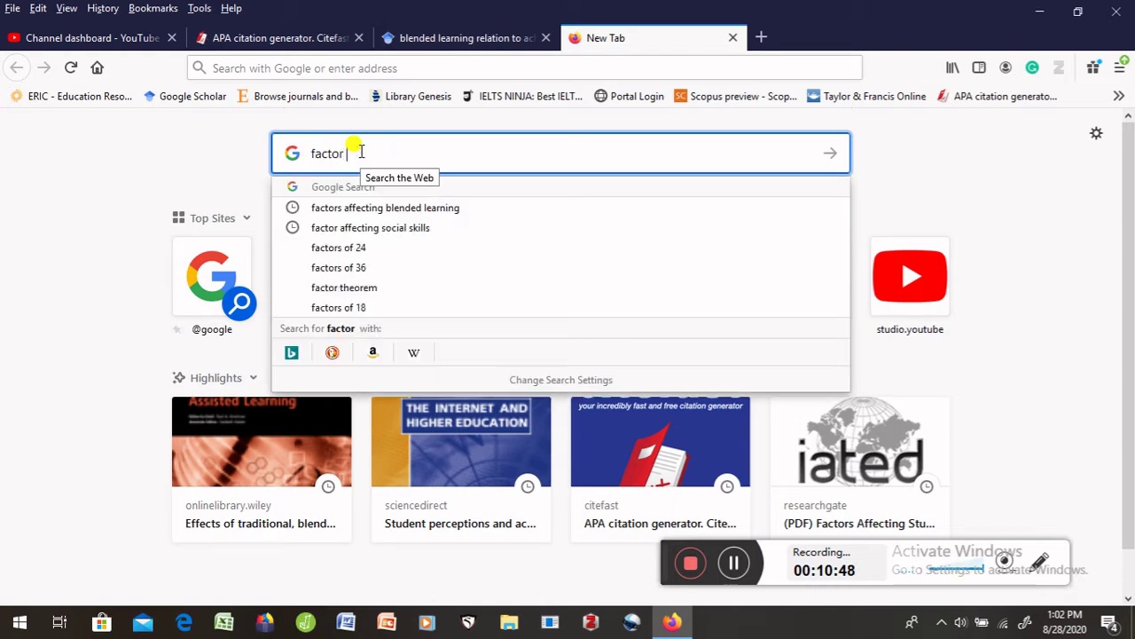
left_click(395, 207)
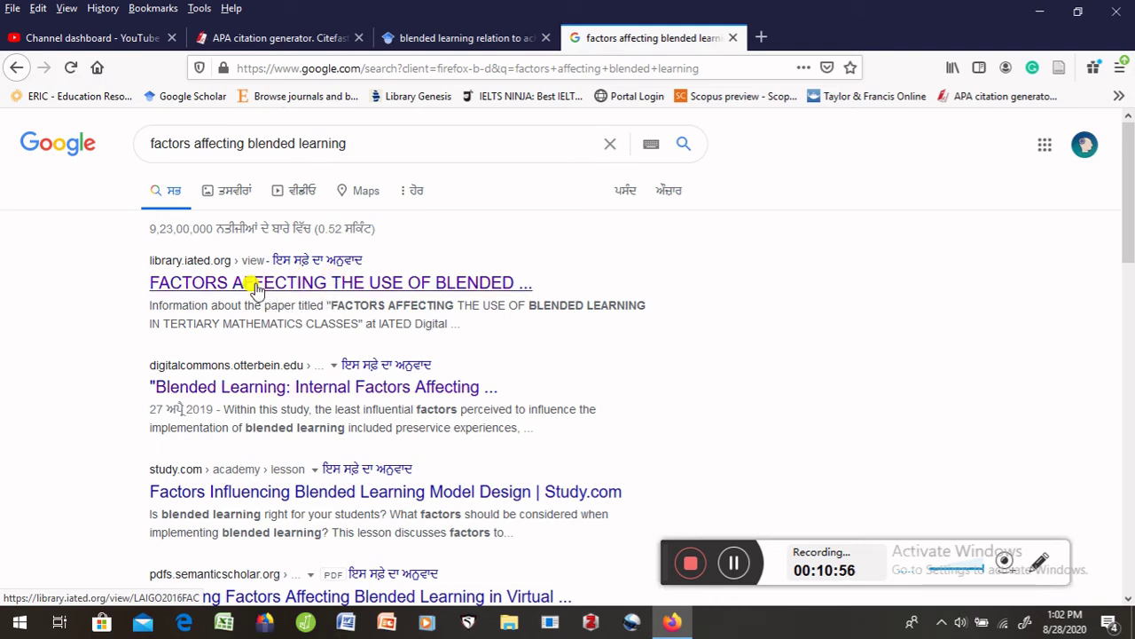
left_click(277, 392)
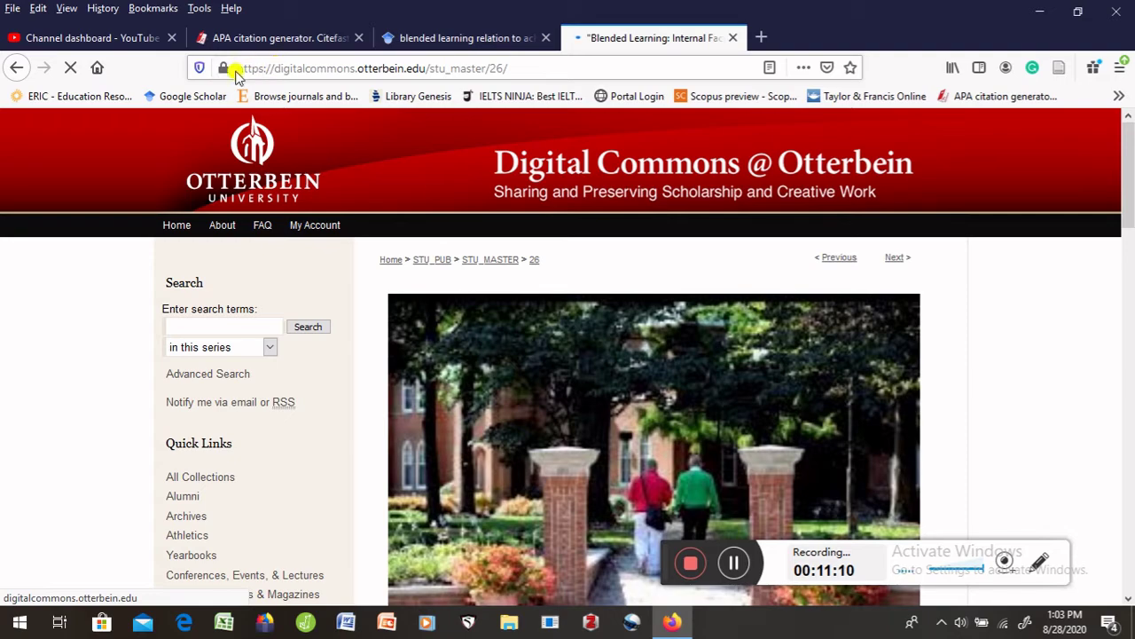
Copy the Otterbein page's URL and look it up in Citefast's webpage citation form
left_click(237, 69)
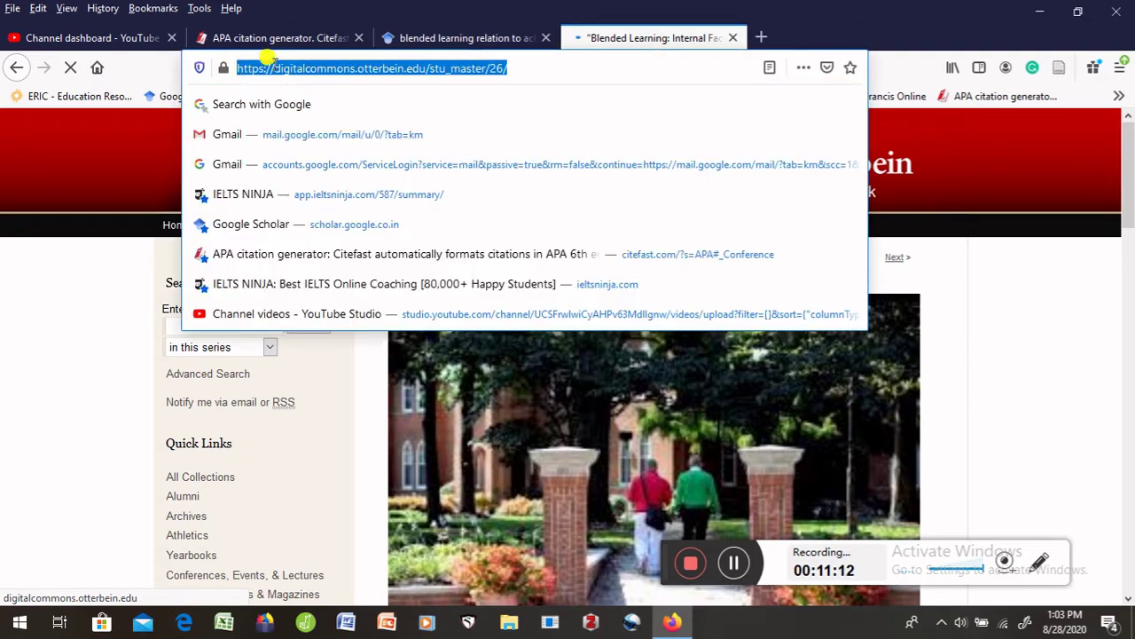
right_click(289, 69)
left_click(326, 113)
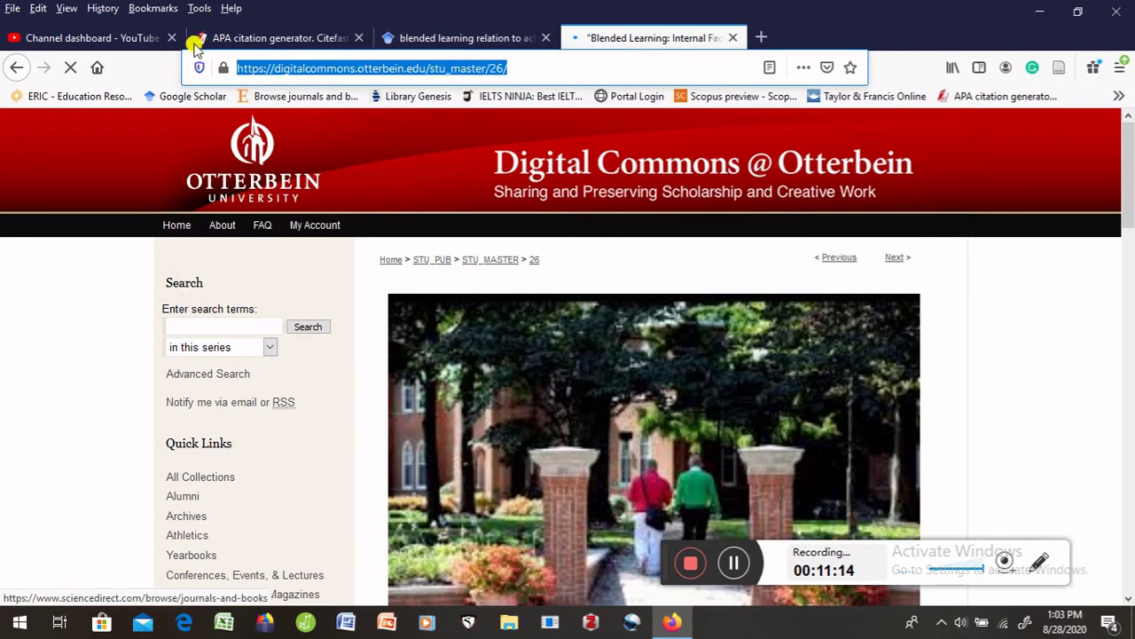
left_click(225, 39)
left_click(217, 339)
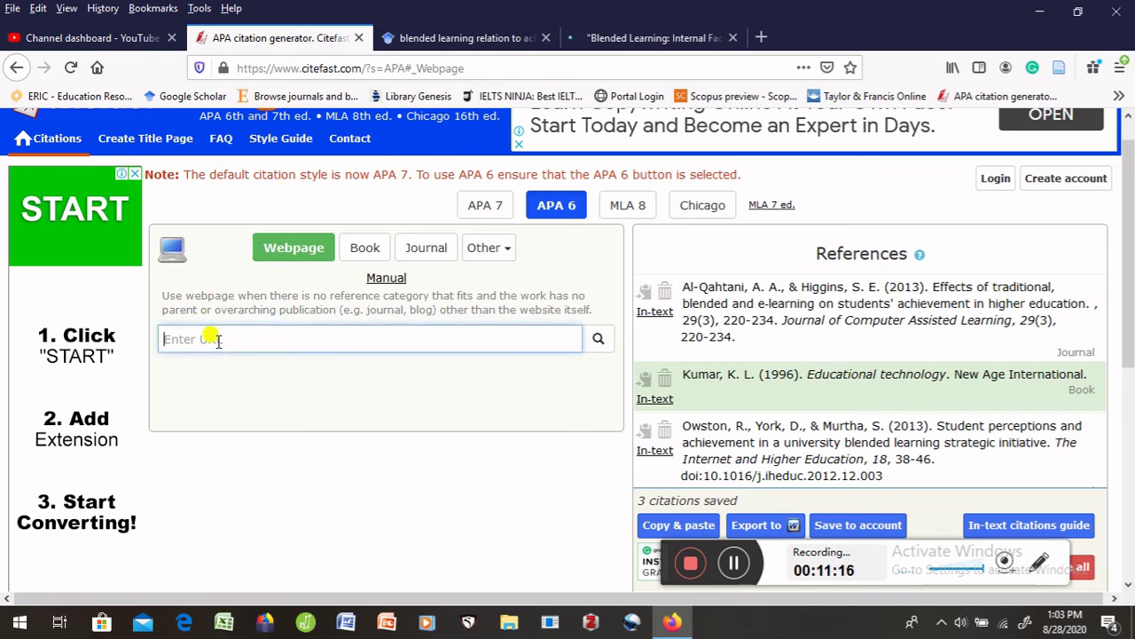
right_click(211, 335)
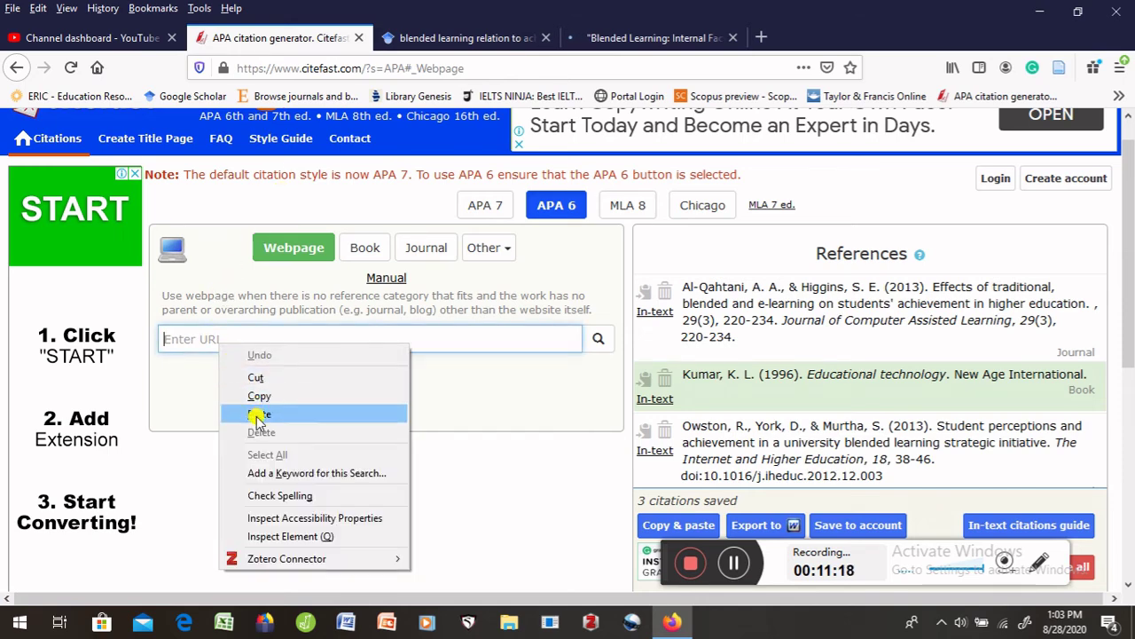
left_click(257, 415)
left_click(599, 344)
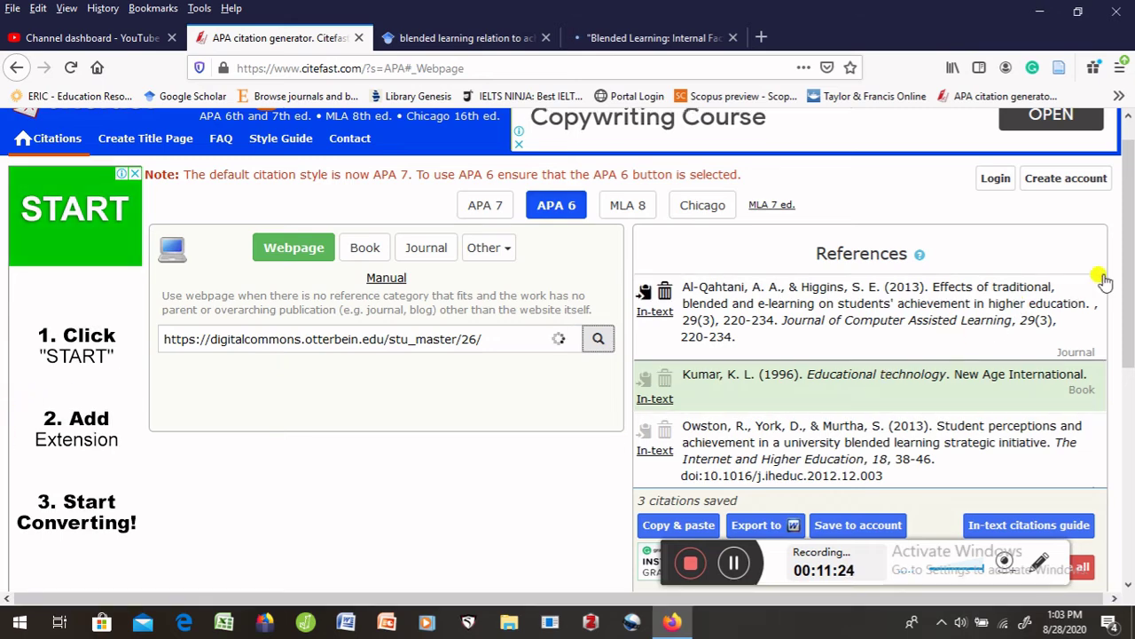
Save the generated webpage citation for the Otterbein page to the references list
scroll(1131, 256, "down", 2)
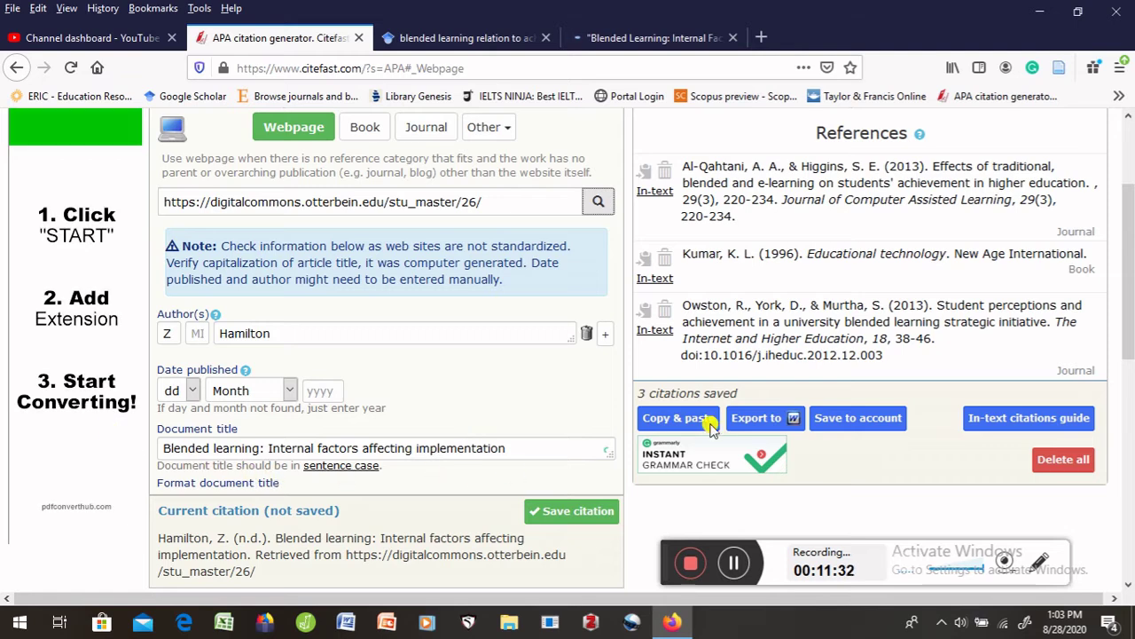
scroll(79, 237, "down", 4)
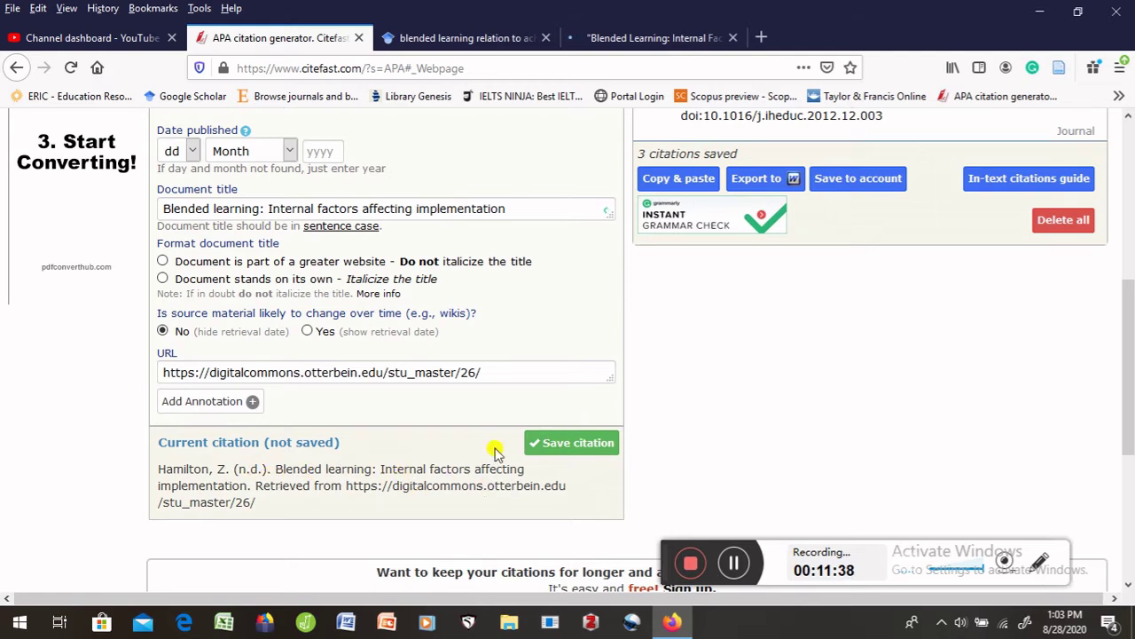
left_click(561, 443)
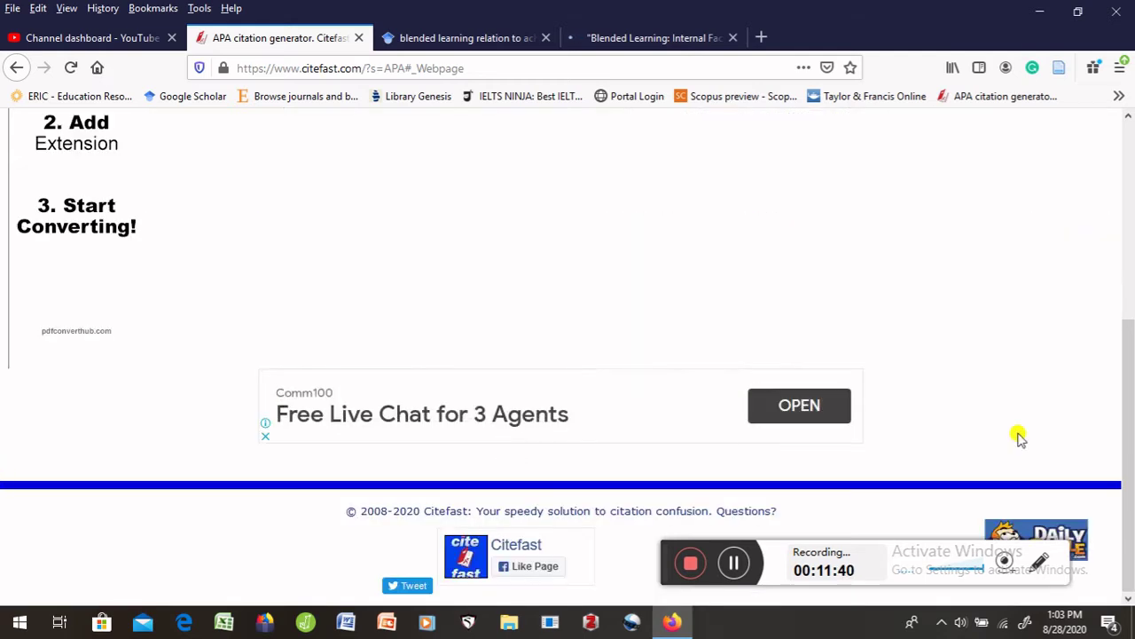
Change the citation style of all saved references to APA 7 and review the converted list
left_click_drag(1129, 440, 1129, 250)
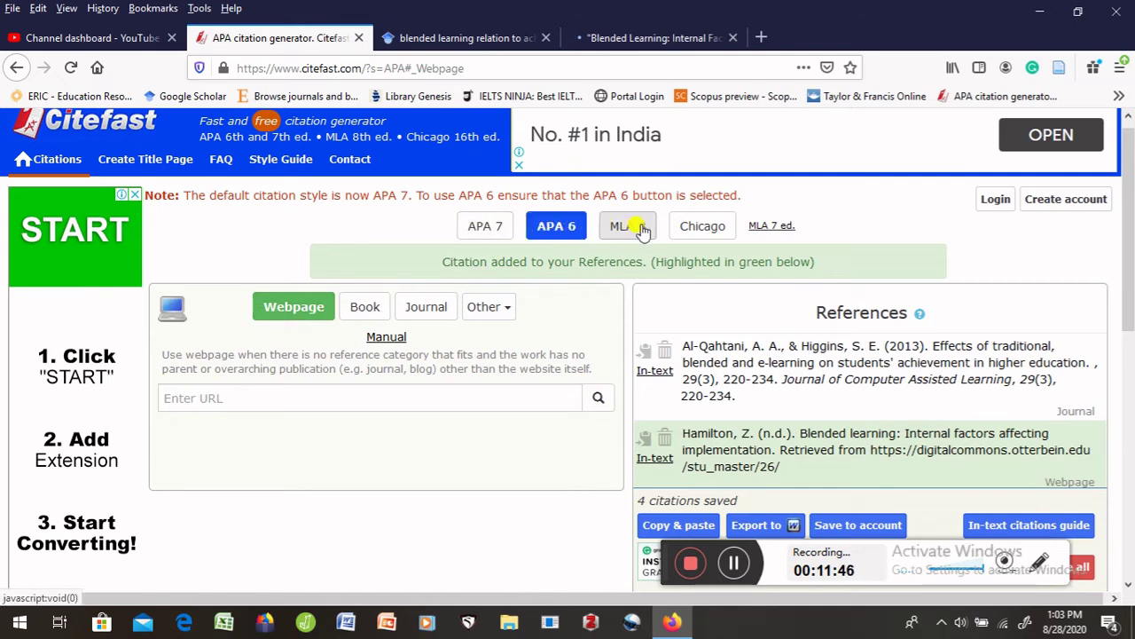
left_click(475, 228)
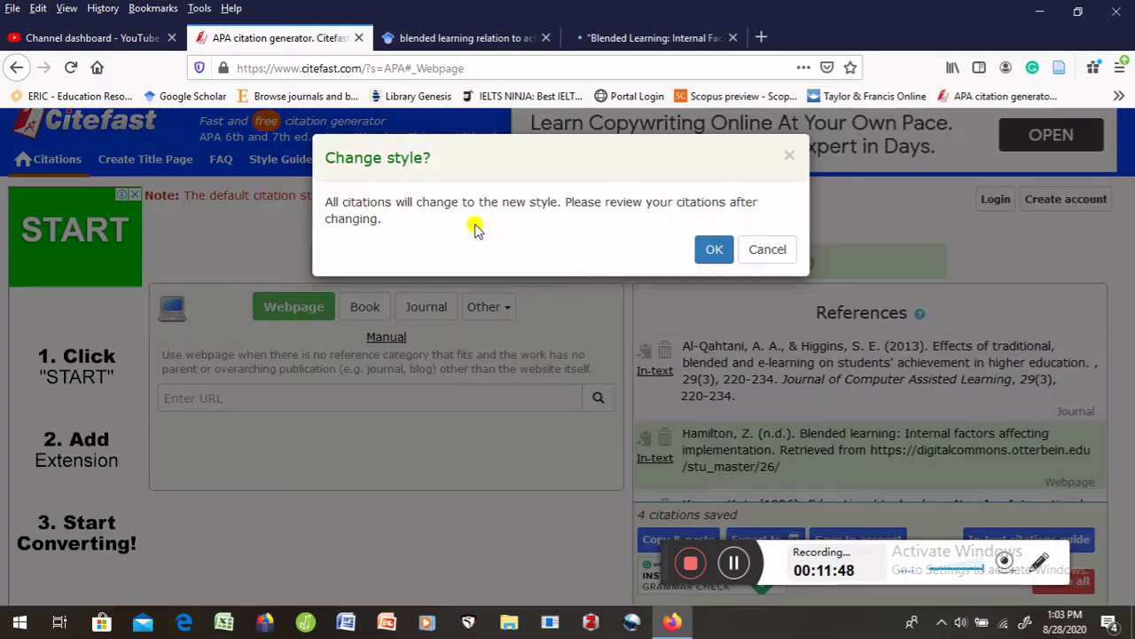
left_click(711, 249)
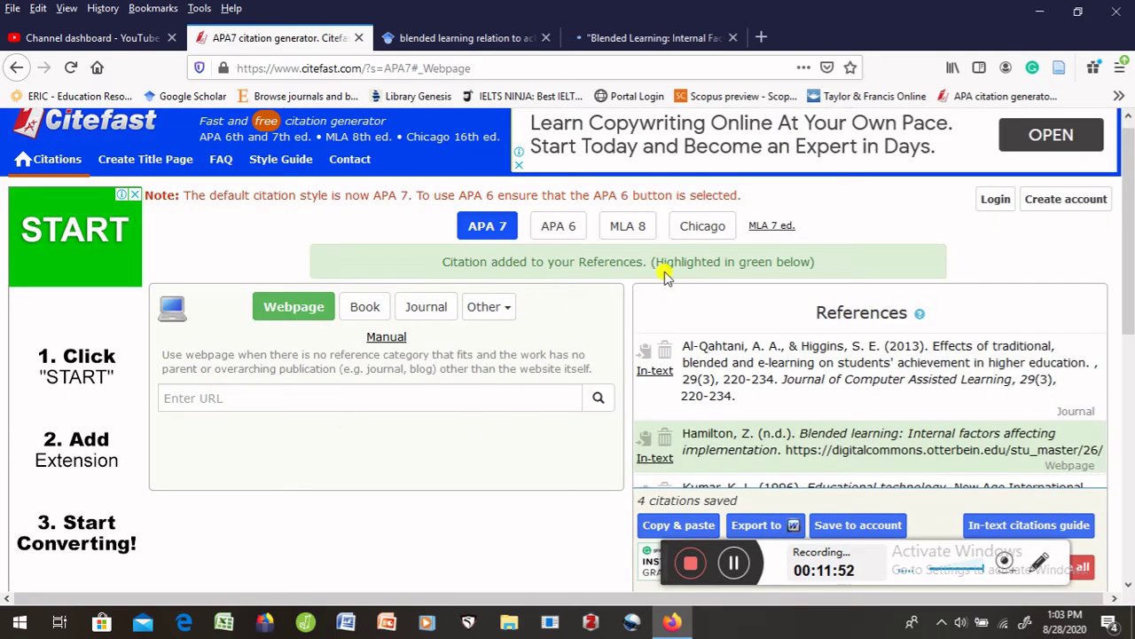
left_click_drag(1130, 277, 1131, 410)
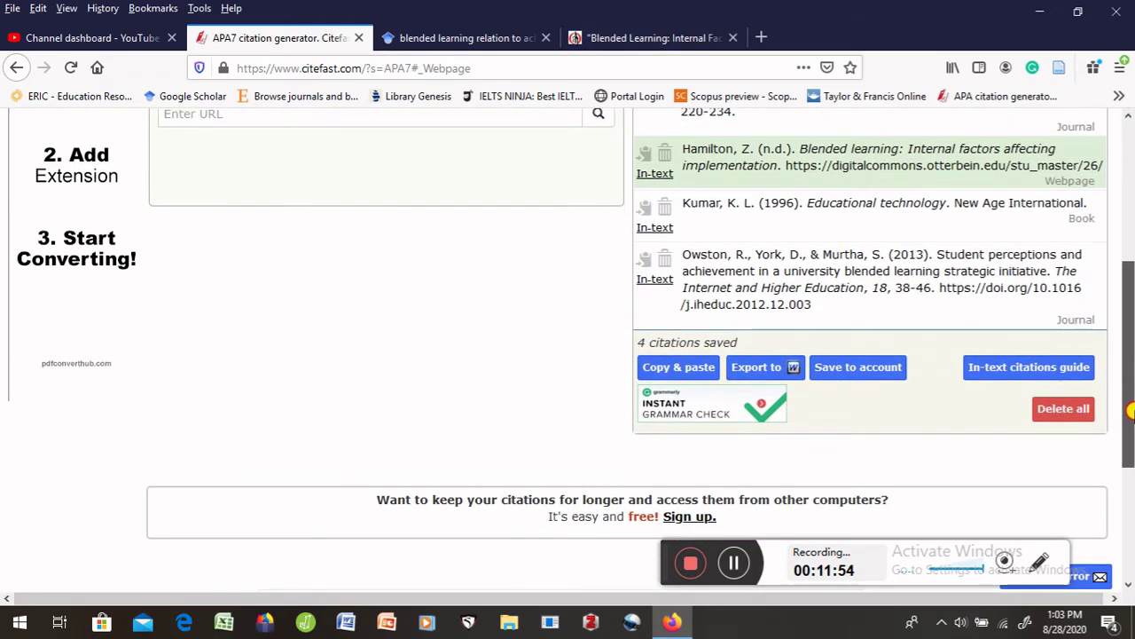
scroll(1122, 390, "up", 5)
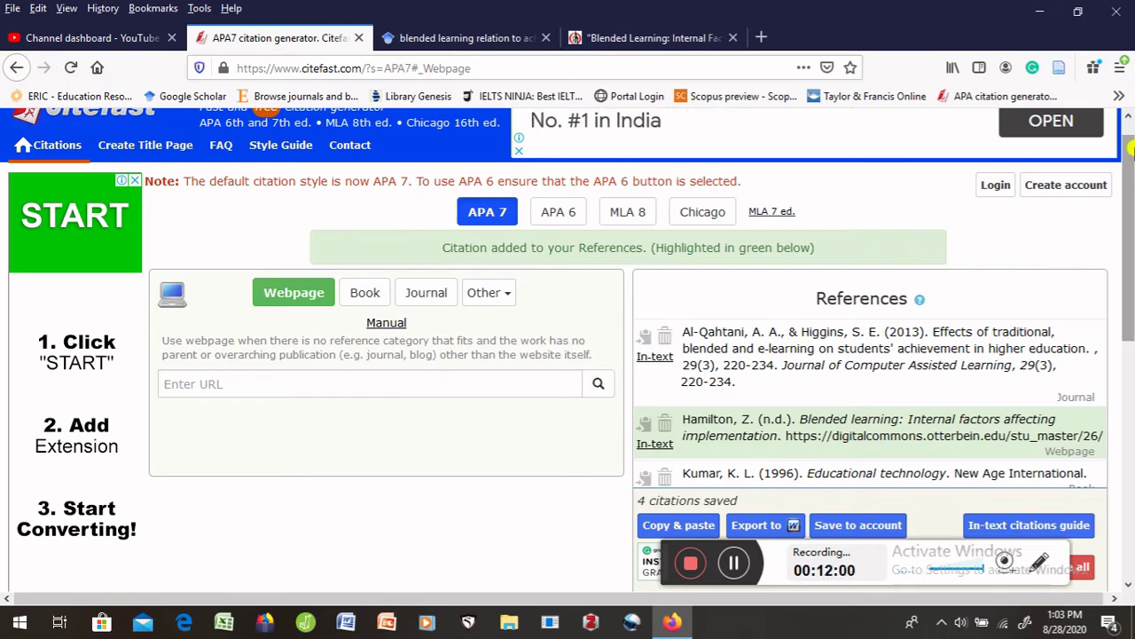
mouse_move(1130, 151)
left_mouse_down()
mouse_move(1130, 275)
mouse_move(1130, 173)
left_mouse_up()
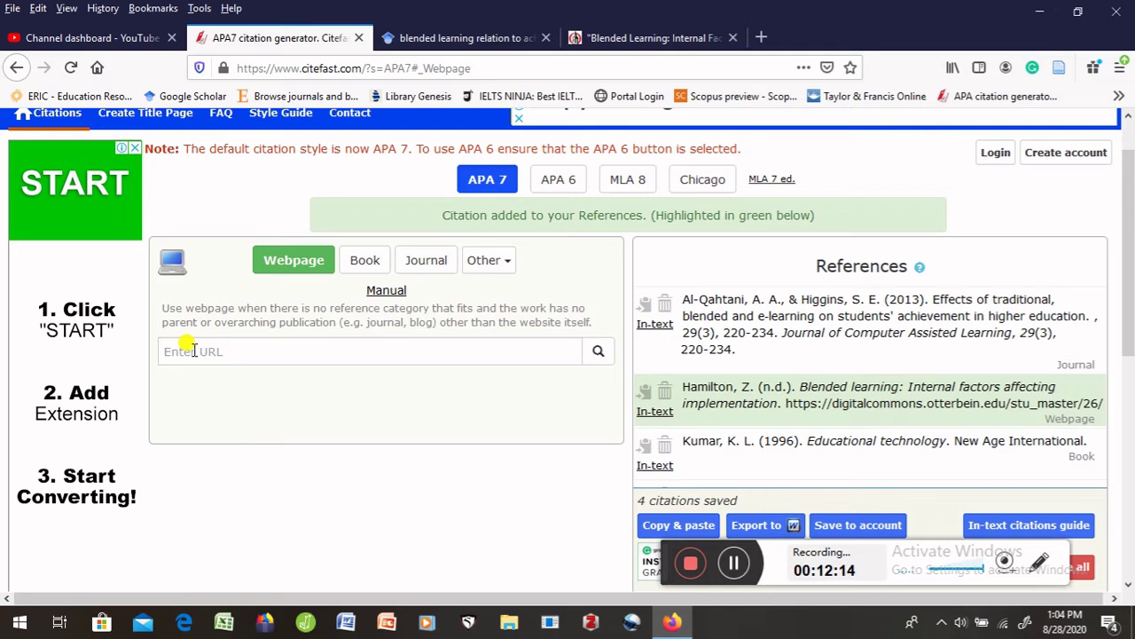
left_click(484, 260)
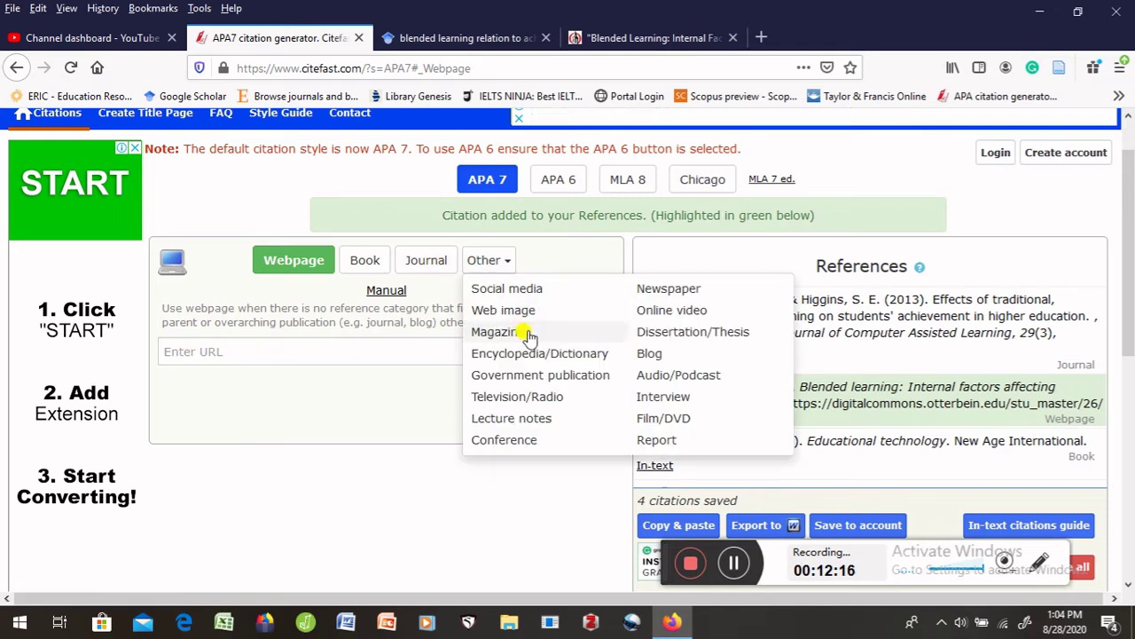
left_click(439, 433)
left_click(496, 261)
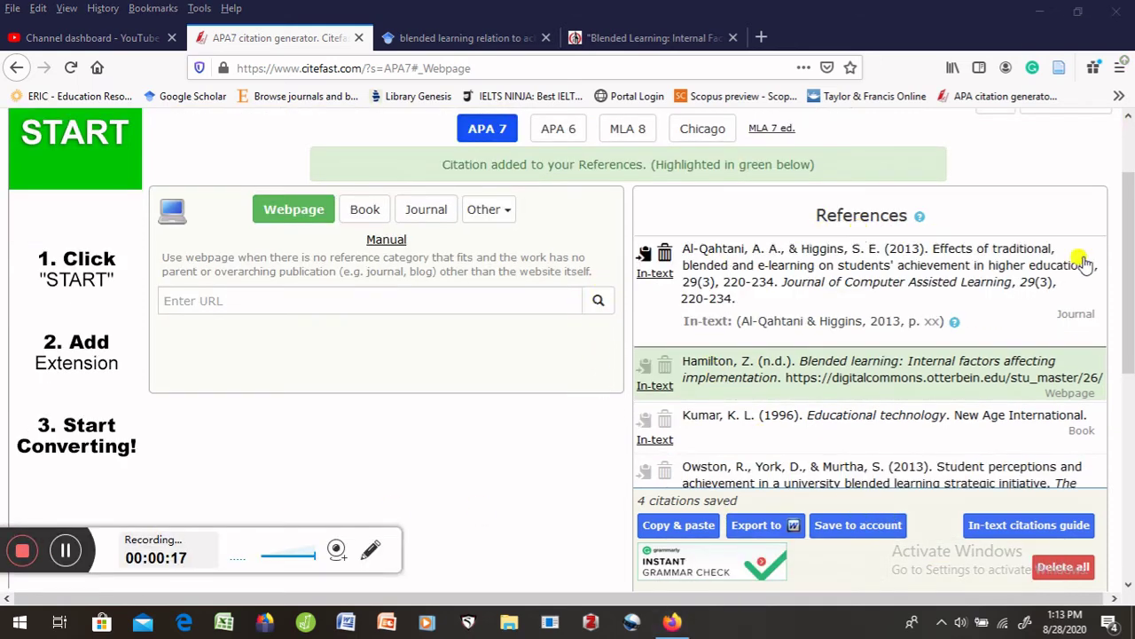
Export the reference list to Word as bibliography.doc and open it with Microsoft Office Word
mouse_move(1130, 241)
left_mouse_down()
mouse_move(1130, 347)
mouse_move(1130, 251)
left_mouse_up()
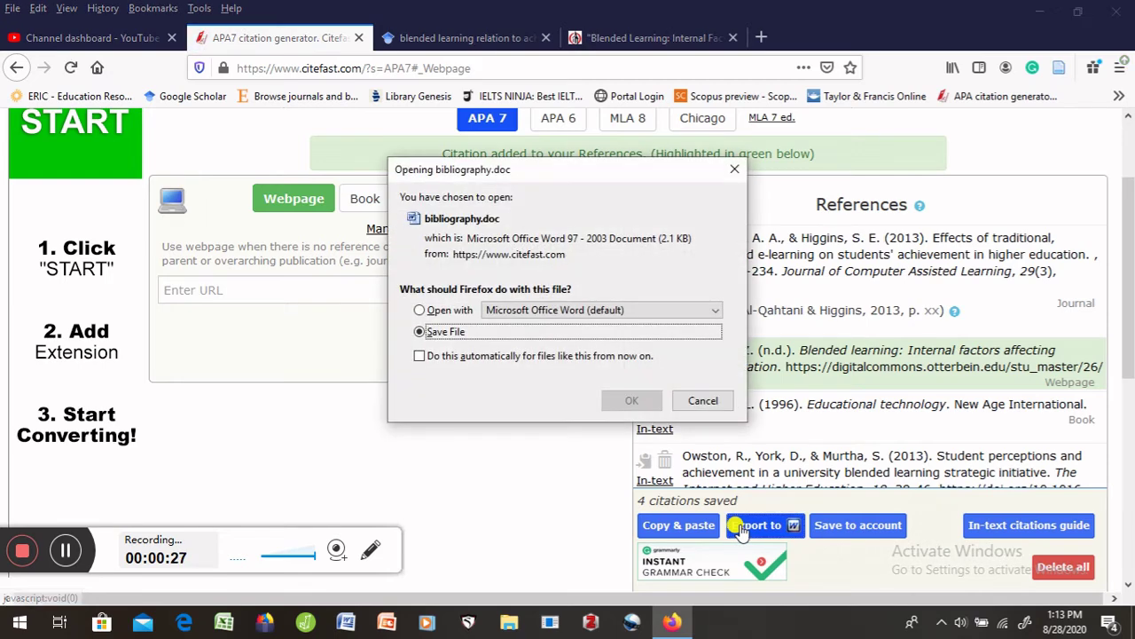
left_click(418, 311)
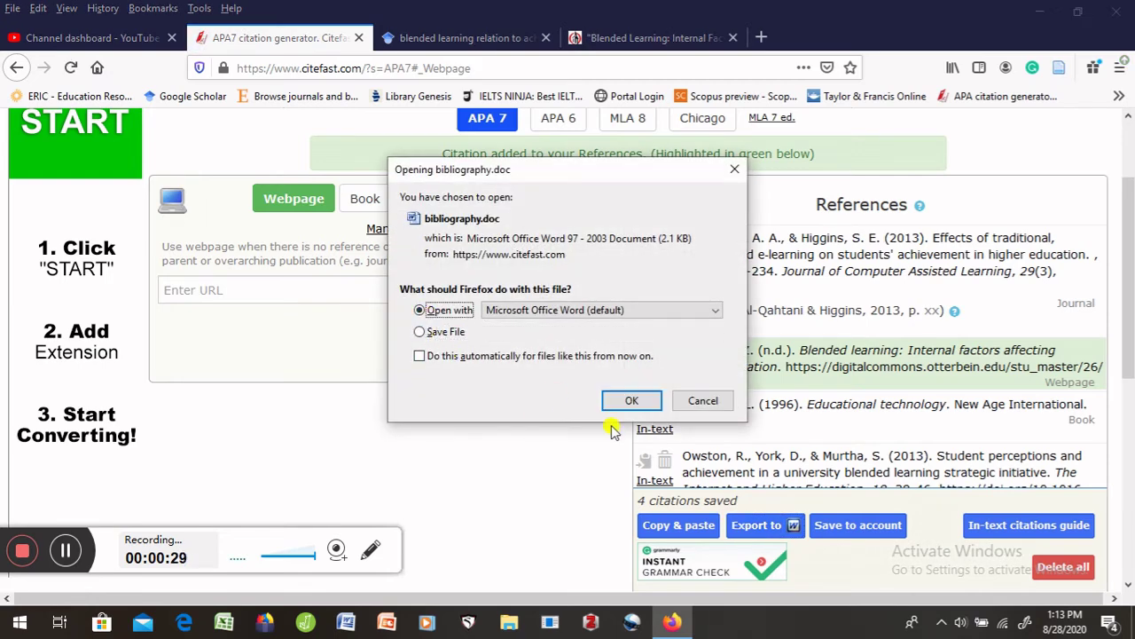
left_click(626, 401)
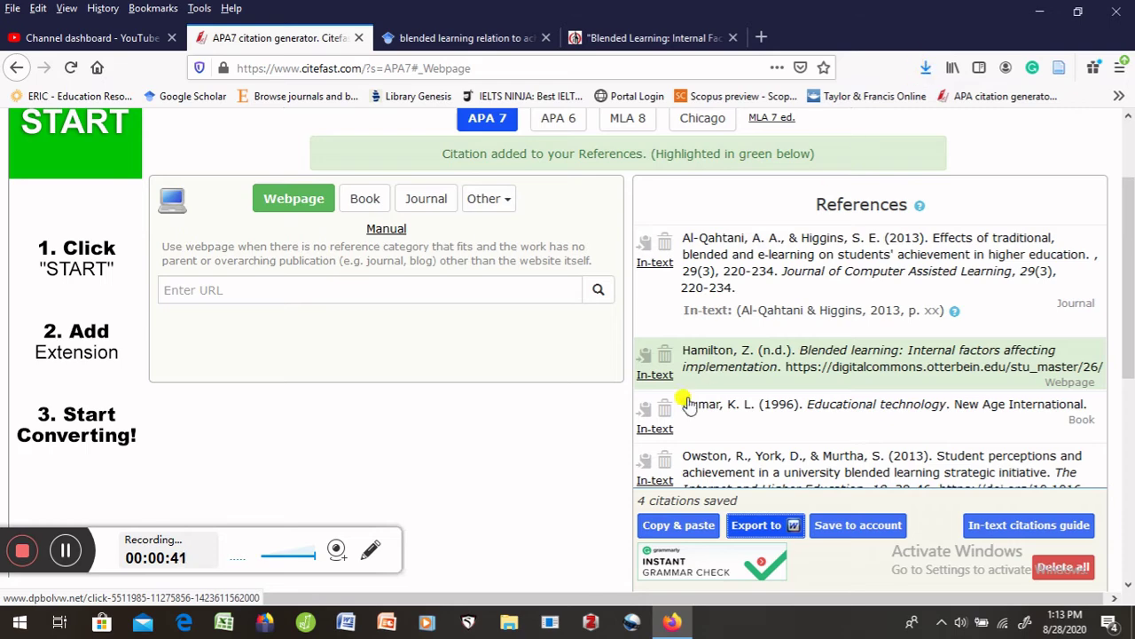
left_click(925, 68)
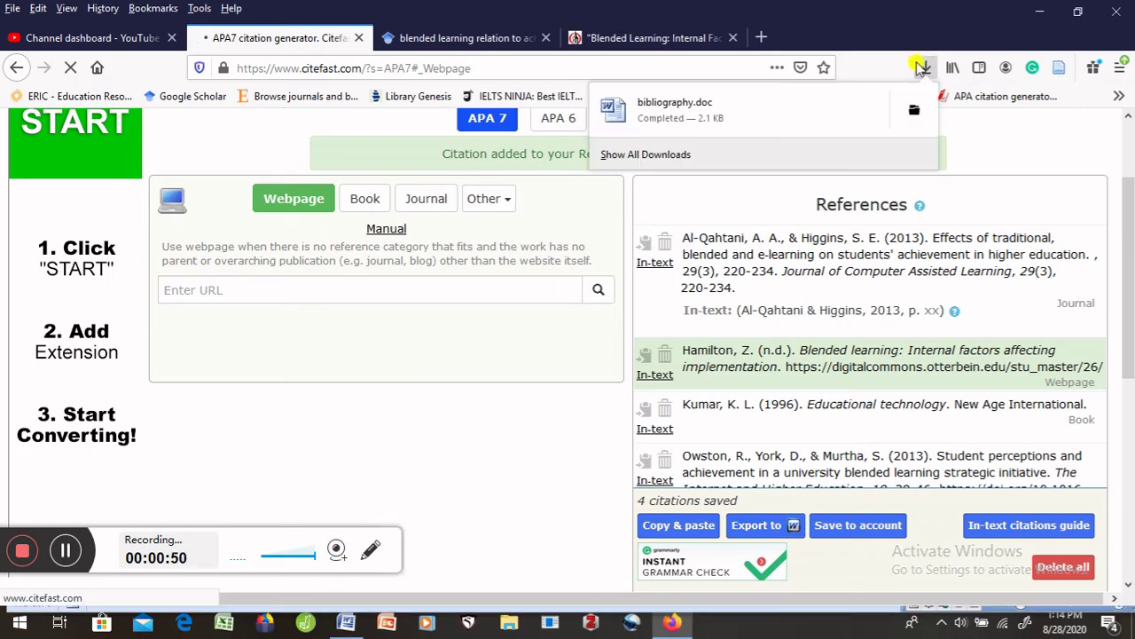
left_click(918, 107)
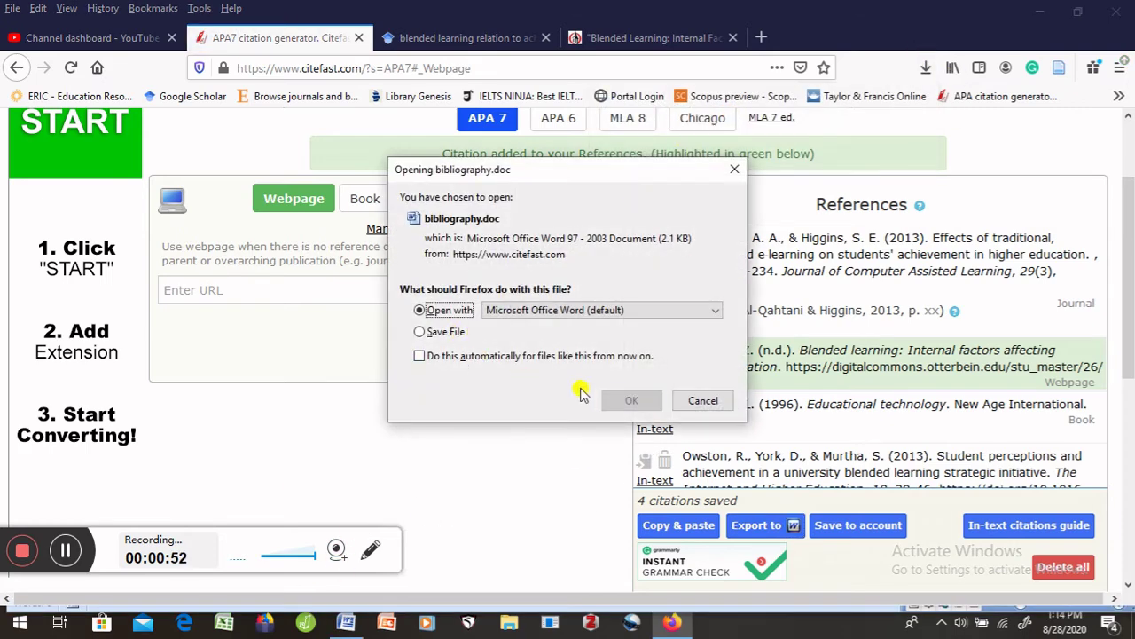
left_click(621, 399)
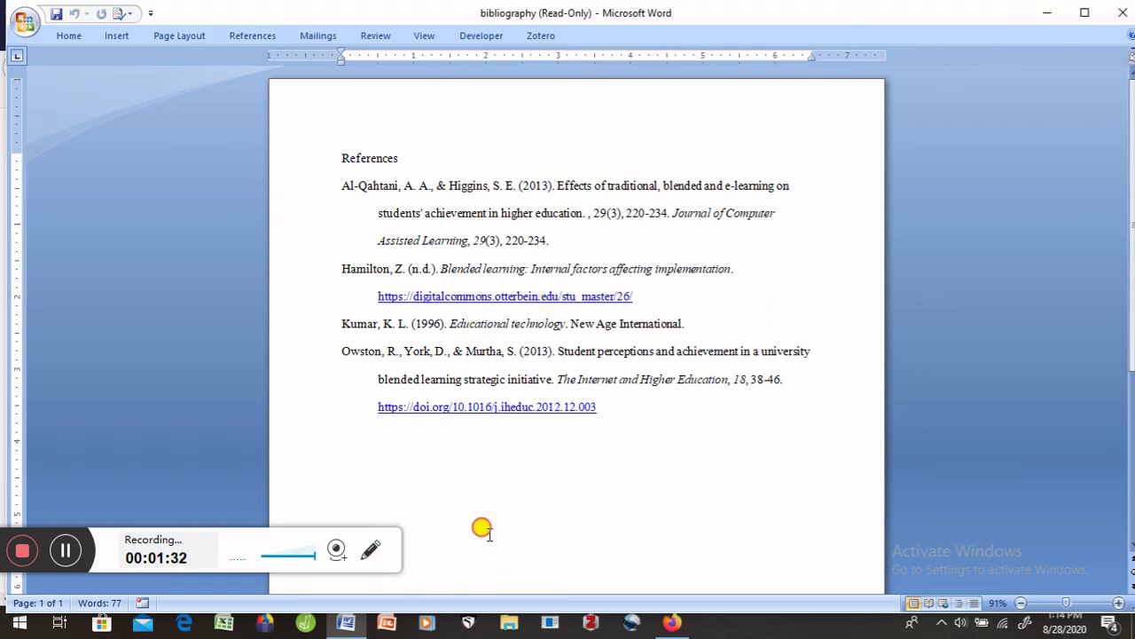
Close the exported bibliography document and cancel the remaining file-opening dialog in the browser
left_click(587, 428)
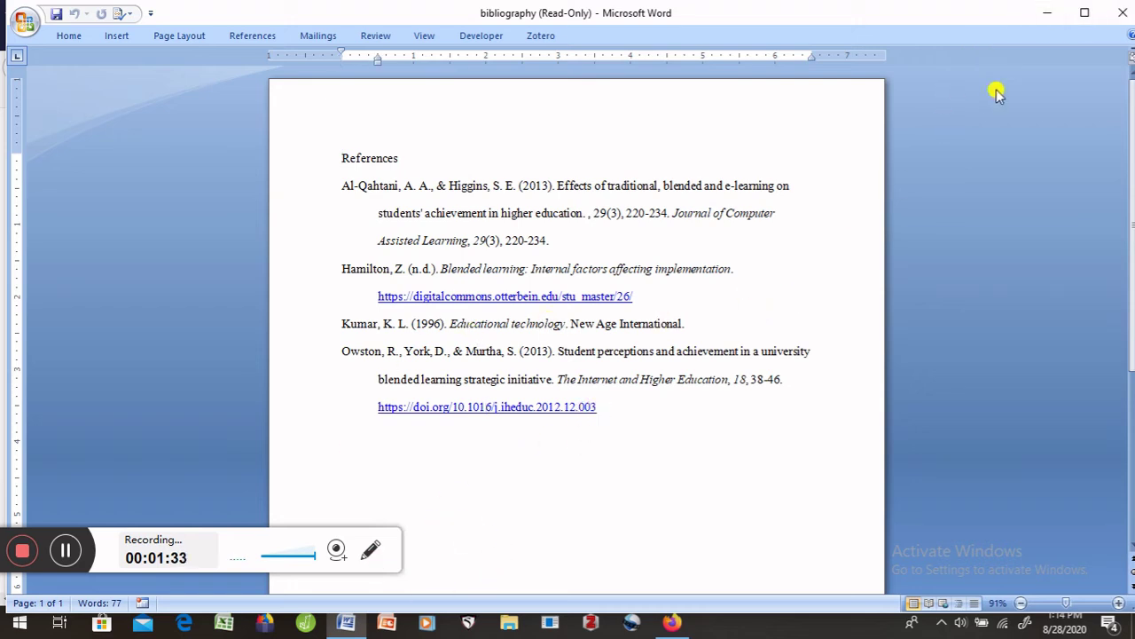
left_click(1124, 12)
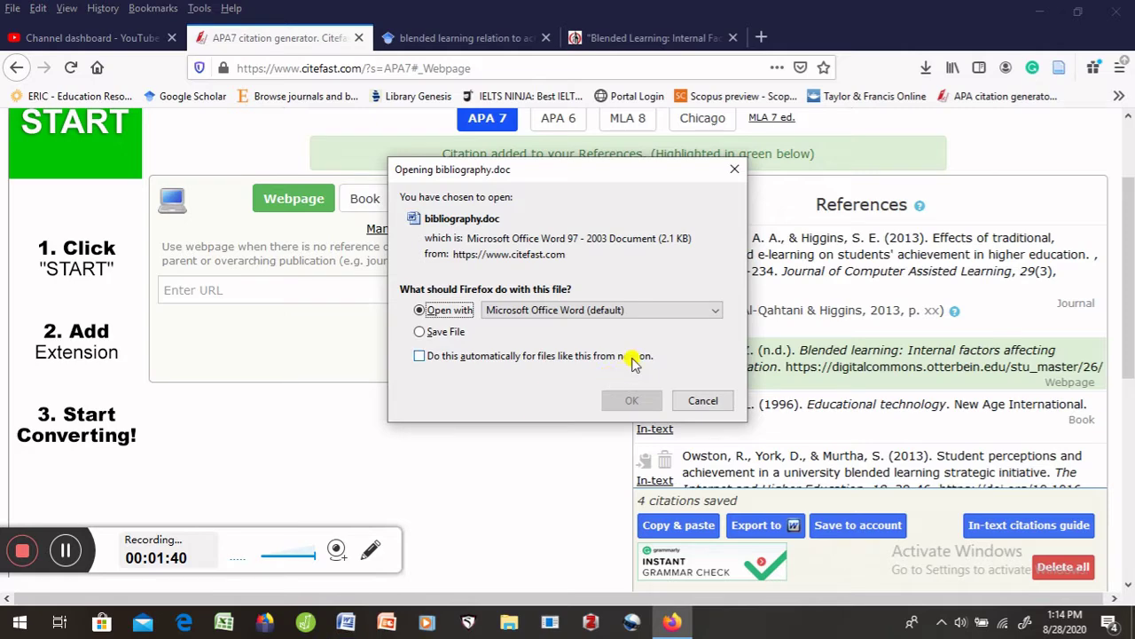
left_click(702, 400)
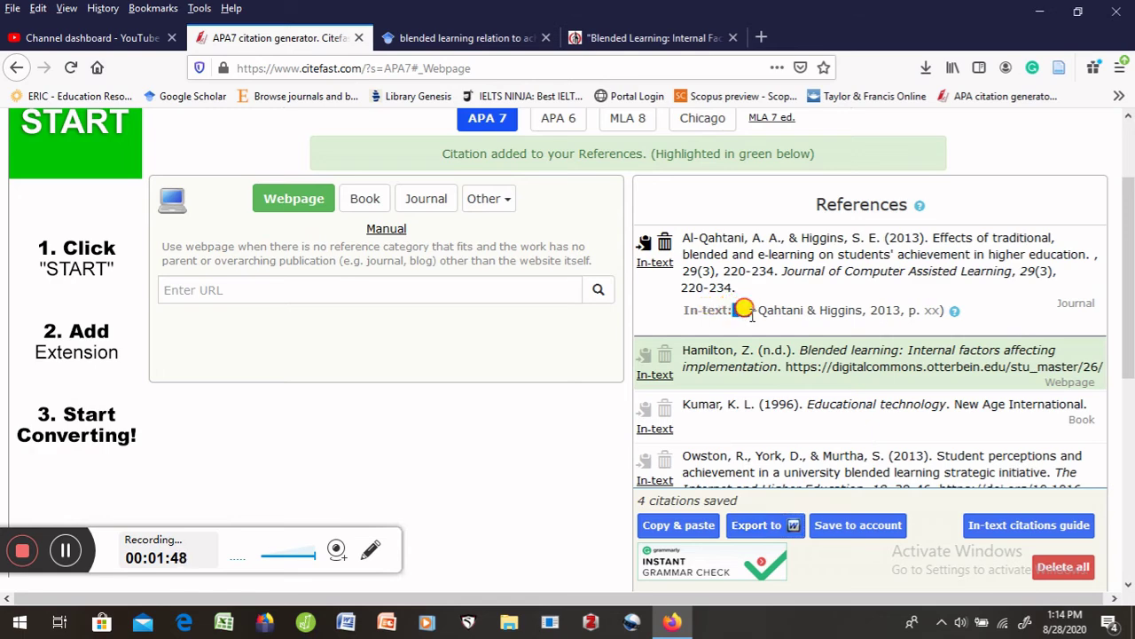
Copy the in-text citation shown under the first journal reference and switch to a blank Word document
left_click_drag(743, 308, 934, 305)
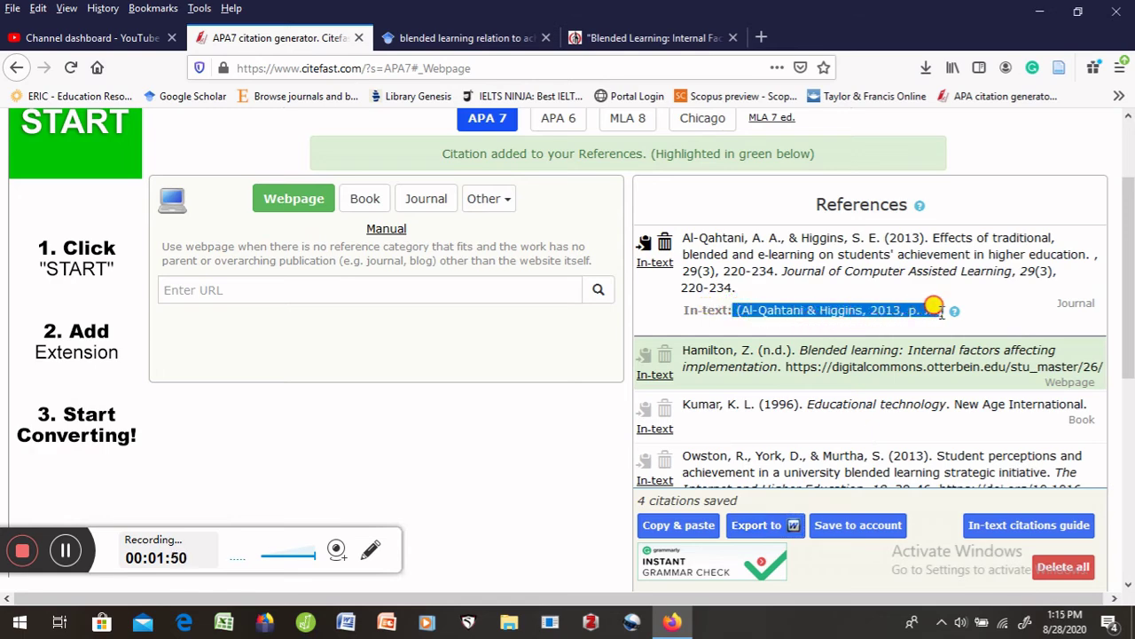
right_click(922, 309)
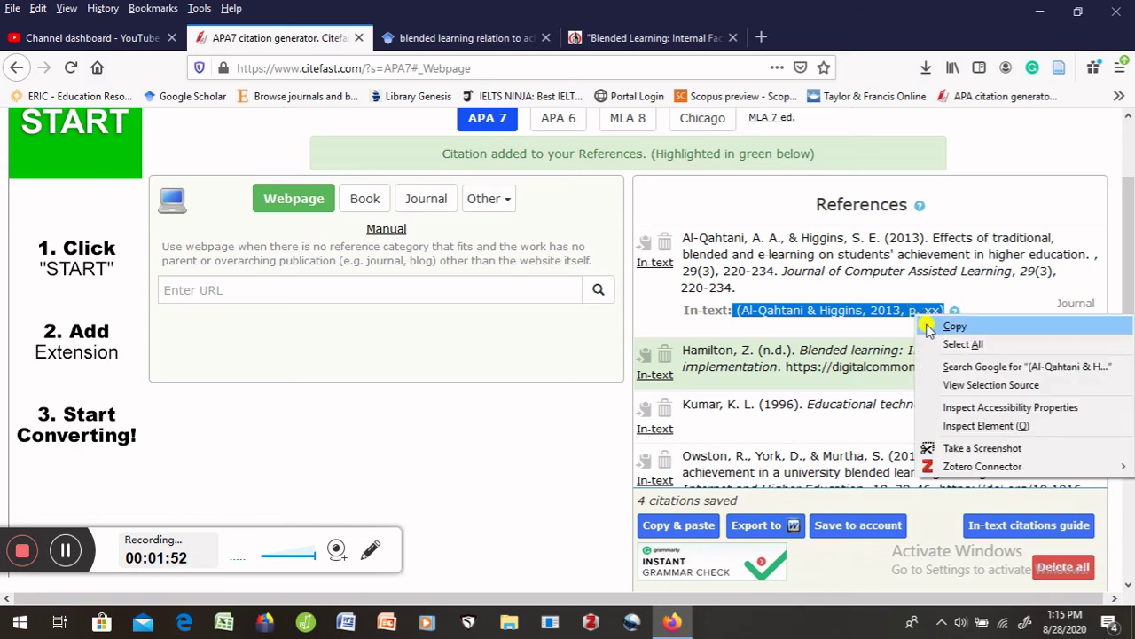
left_click(933, 327)
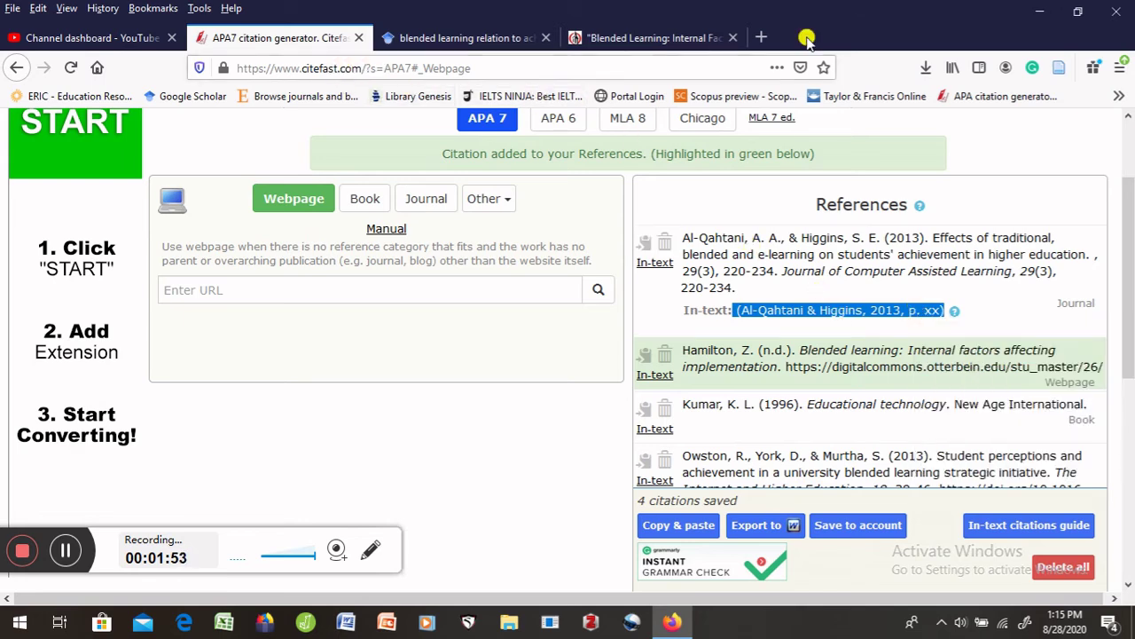
left_click(340, 625)
left_click(344, 626)
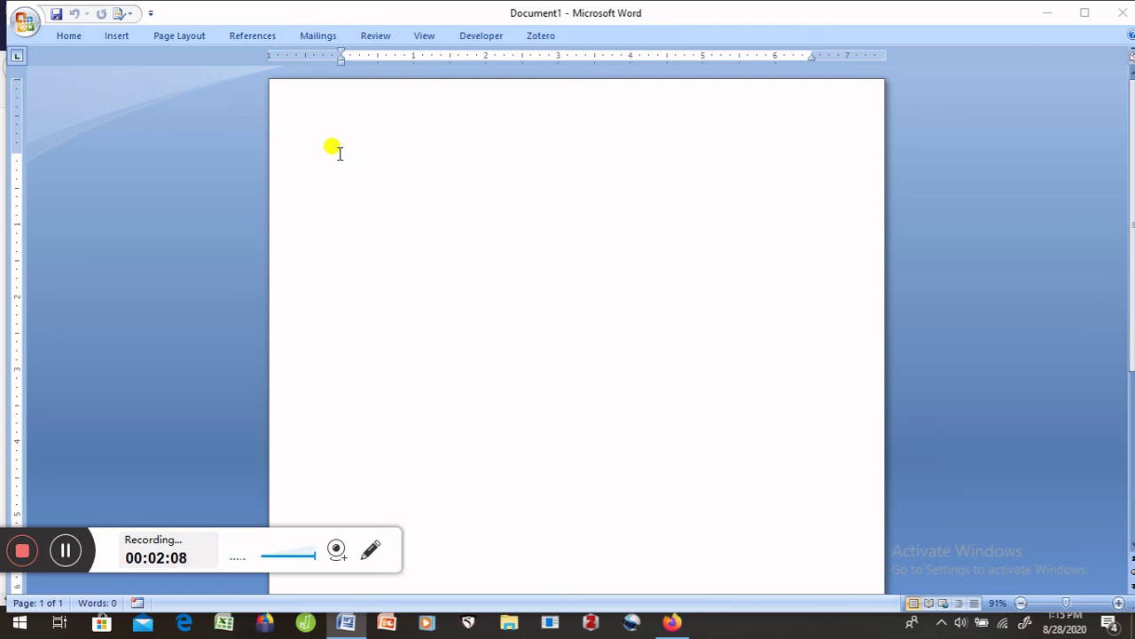
Write "Eduction is a tool for life long learning" in the document and paste the copied in-text citation after it
type("cd")
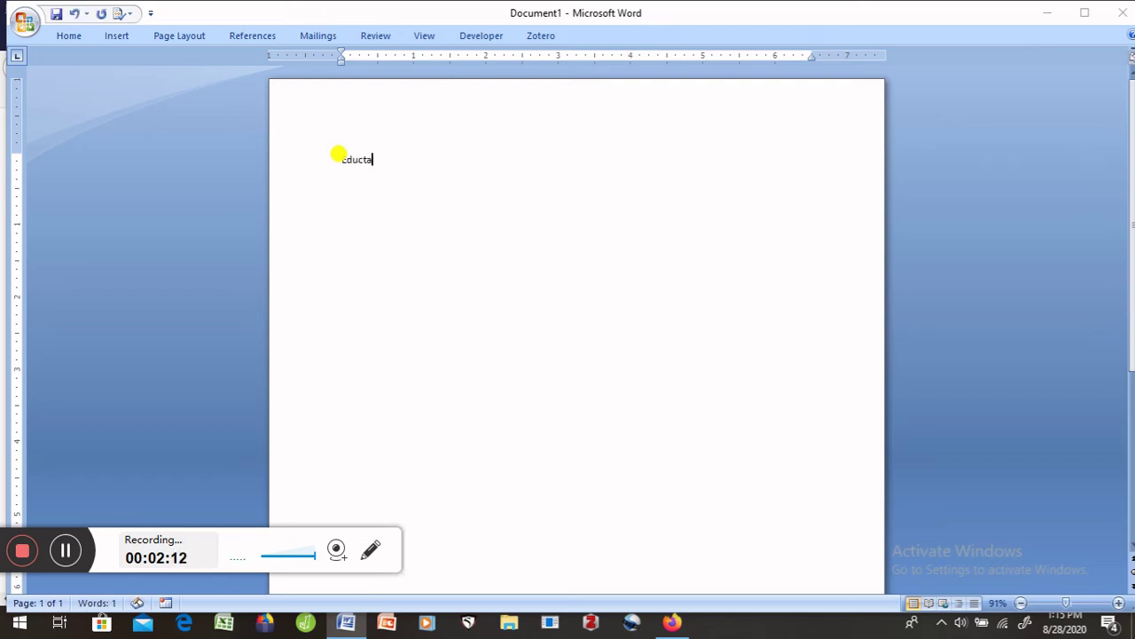
key("BackSpace")
type("io")
type("m")
type("n")
type("is a tool for life long ")
type("learning (Al-Qahtani & Higgins, 2013, p.")
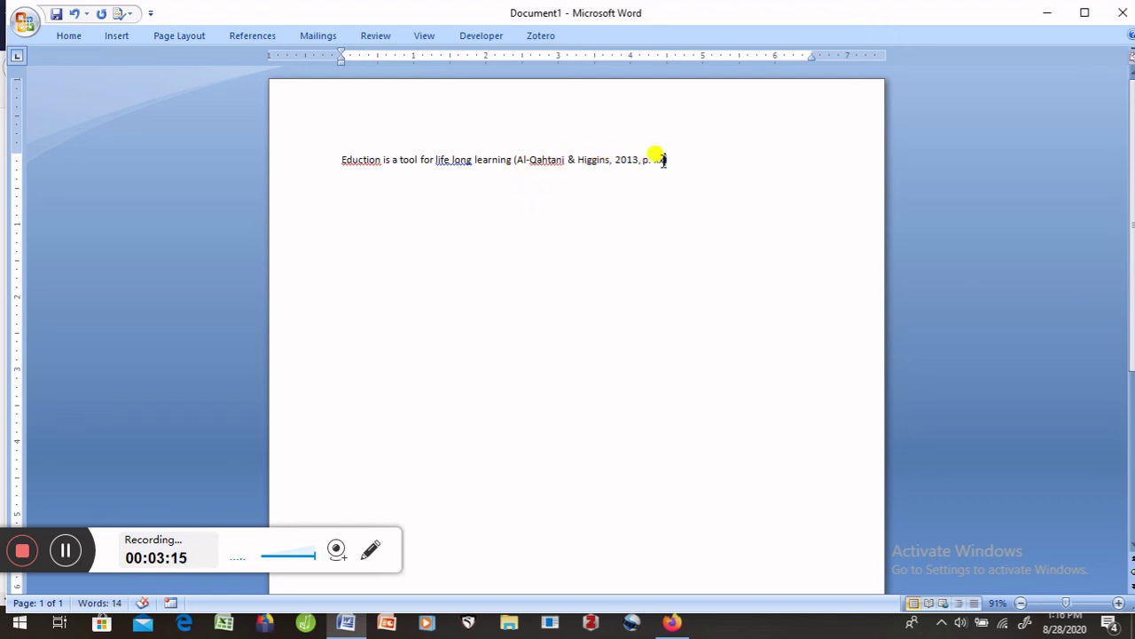
Replace the page placeholder "xx" in the in-text citation with 31 and end the sentence with a period
key("BackSpace")
key("BackSpace")
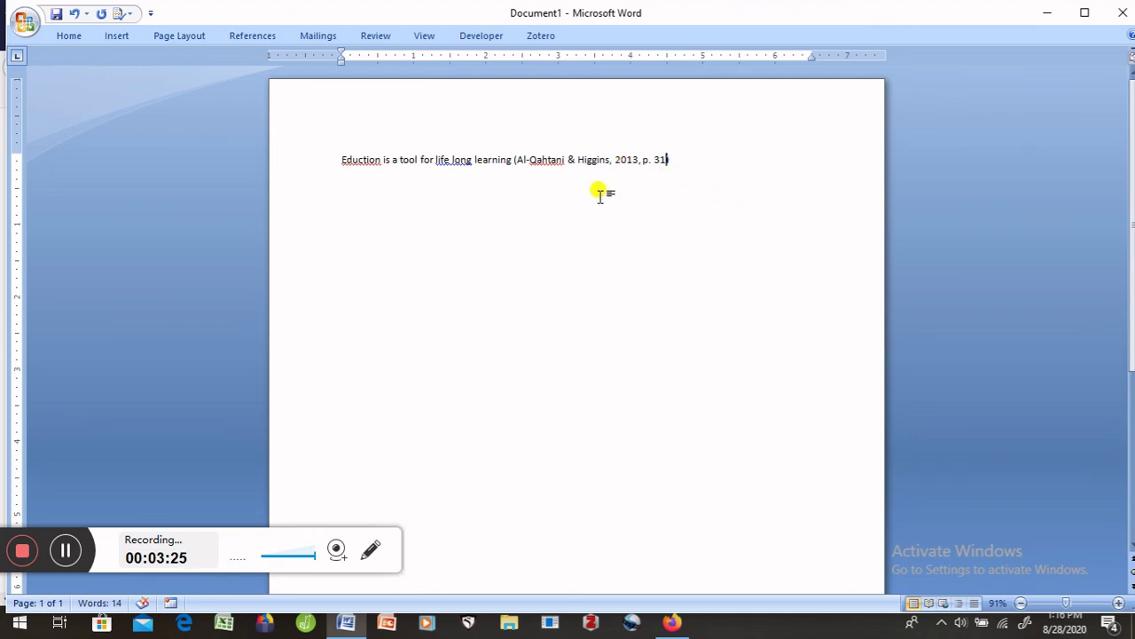
key("BackSpace")
type("31")
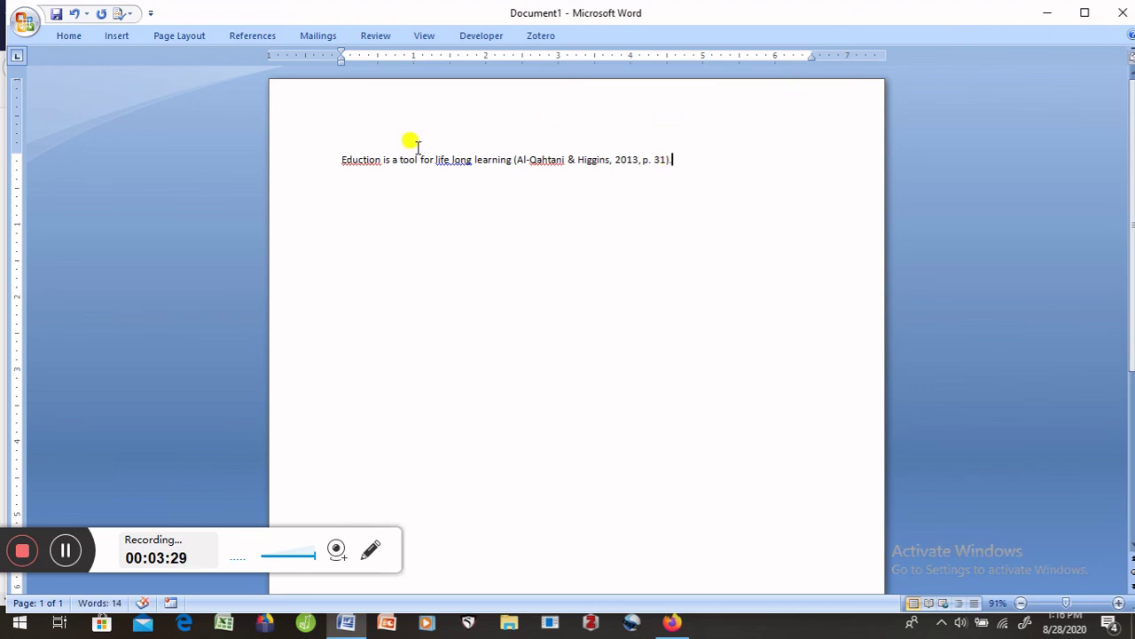
Format the whole sentence in Times New Roman at size 12
left_click_drag(342, 162, 695, 178)
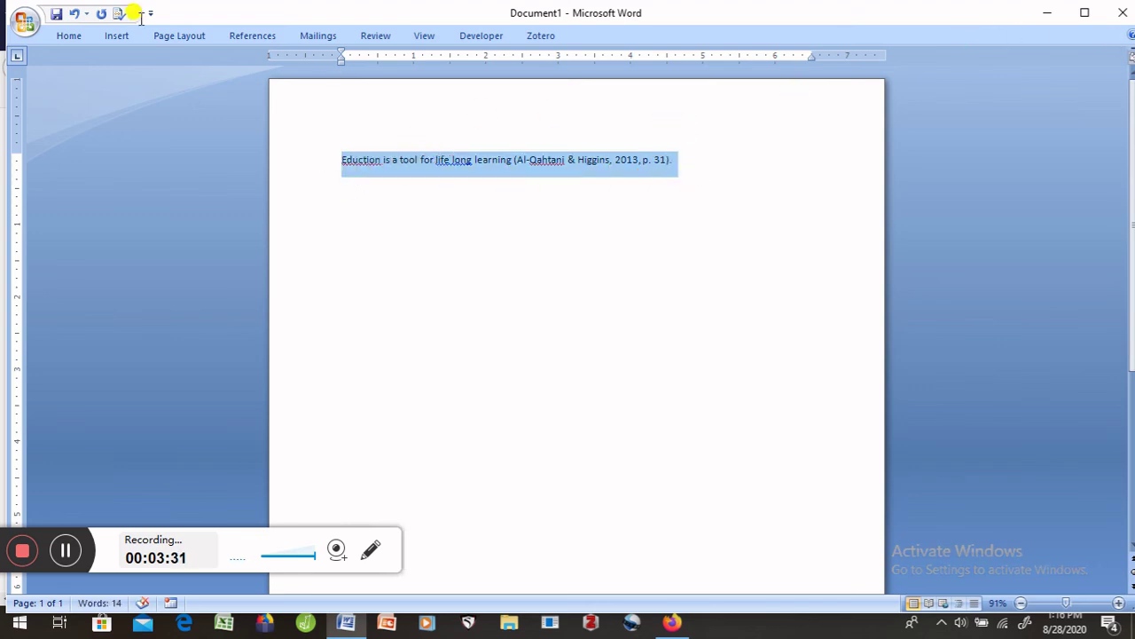
left_click(82, 39)
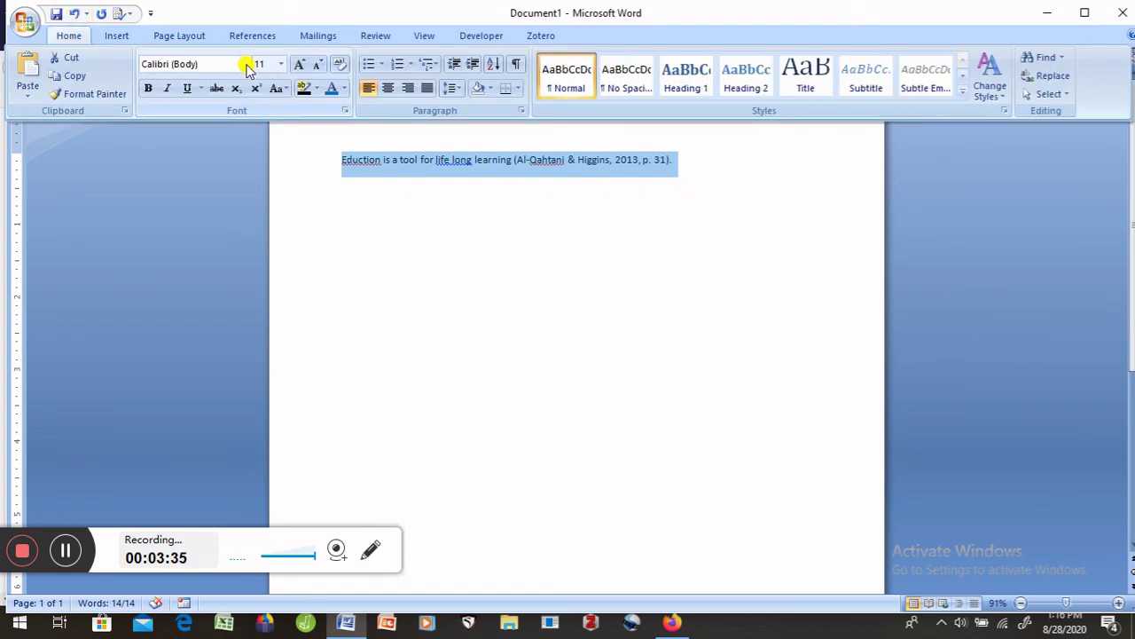
left_click(247, 65)
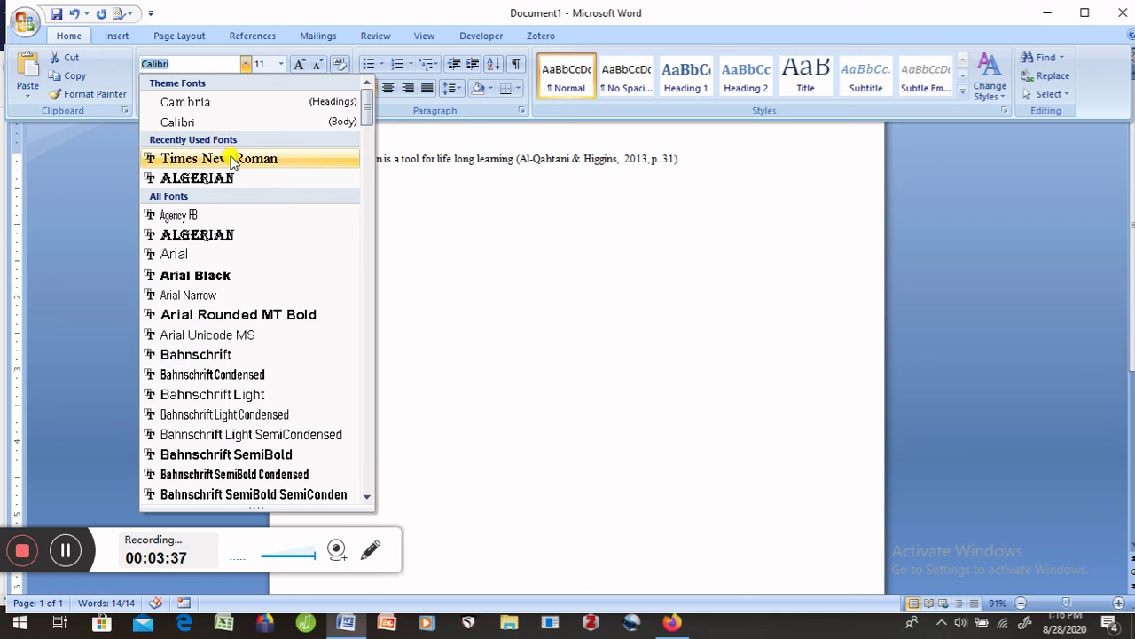
left_click(232, 159)
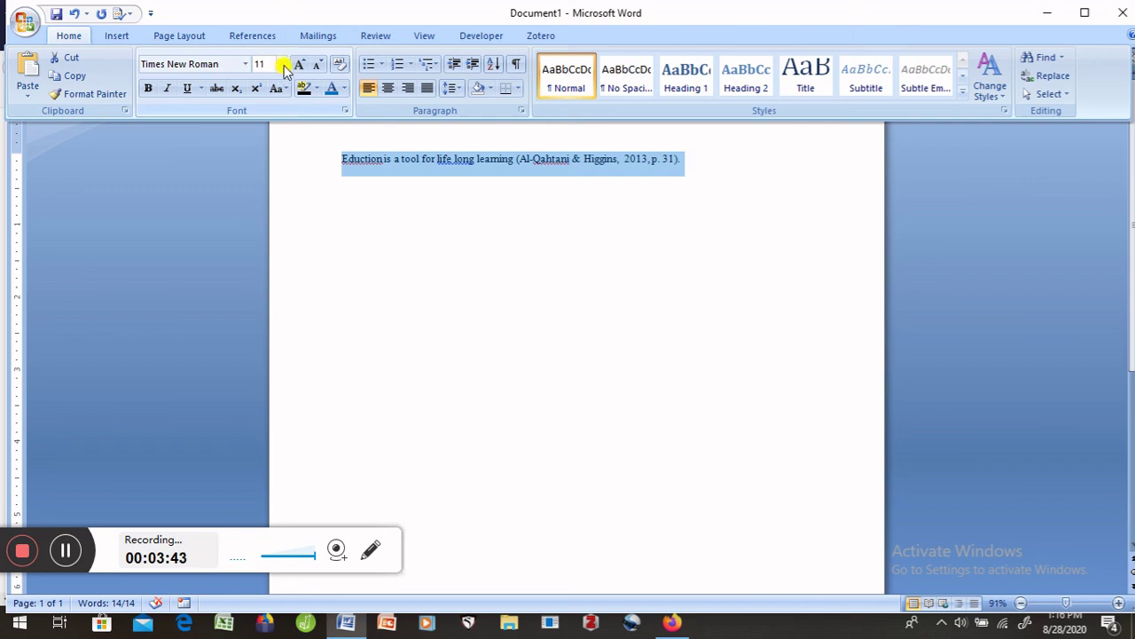
left_click(280, 76)
left_click(266, 64)
left_click(282, 67)
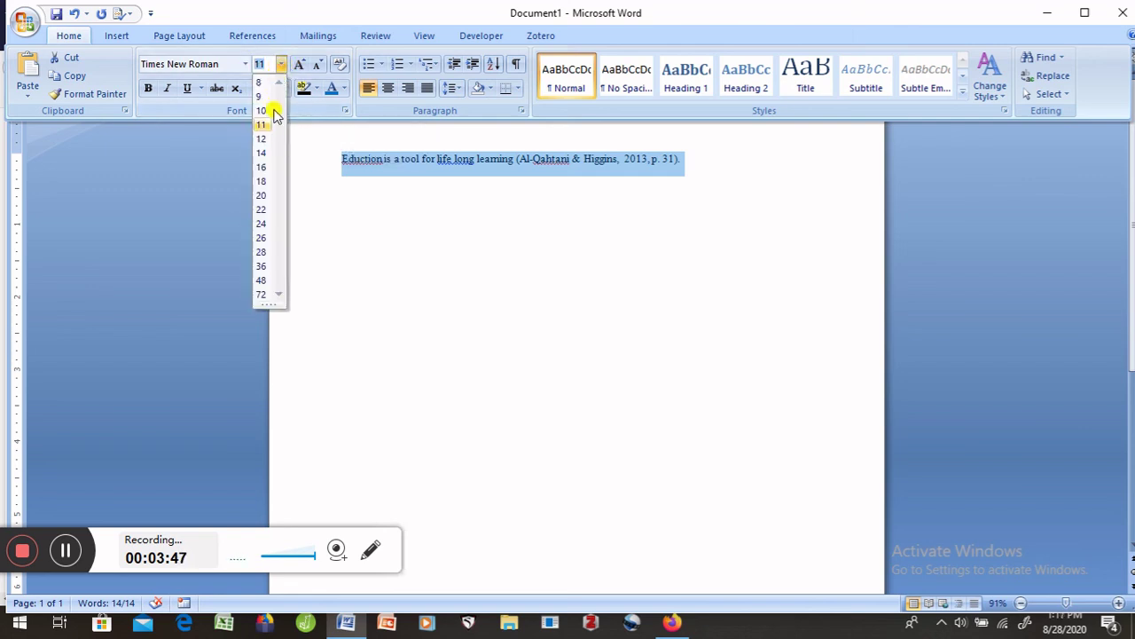
left_click(265, 139)
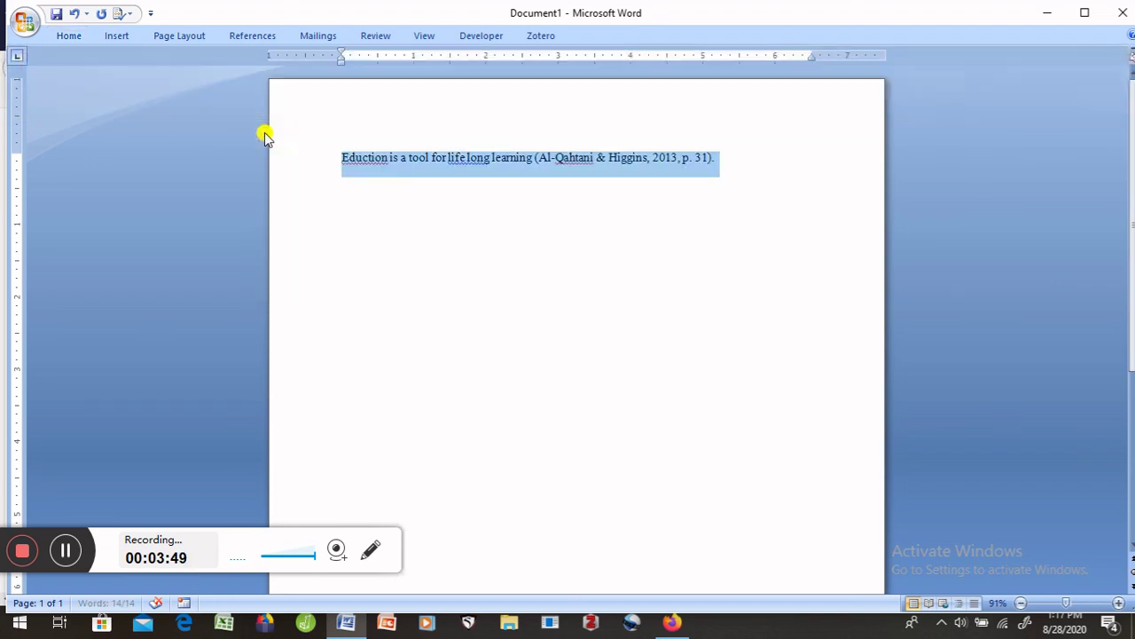
Set the sentence's line spacing to 1.5
left_click(79, 37)
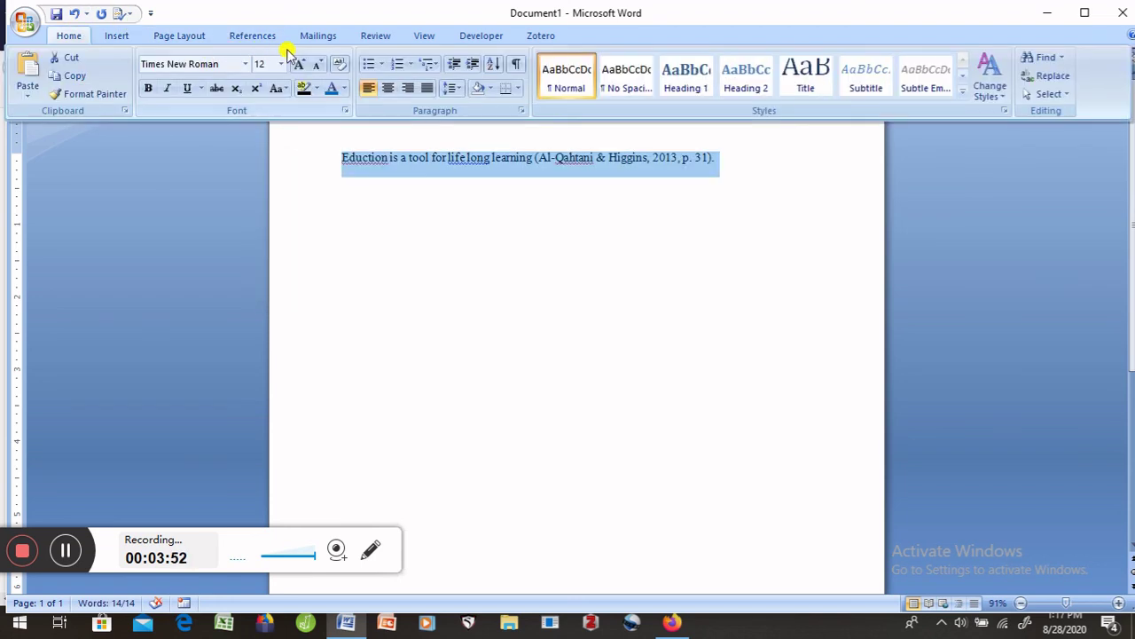
left_click(454, 90)
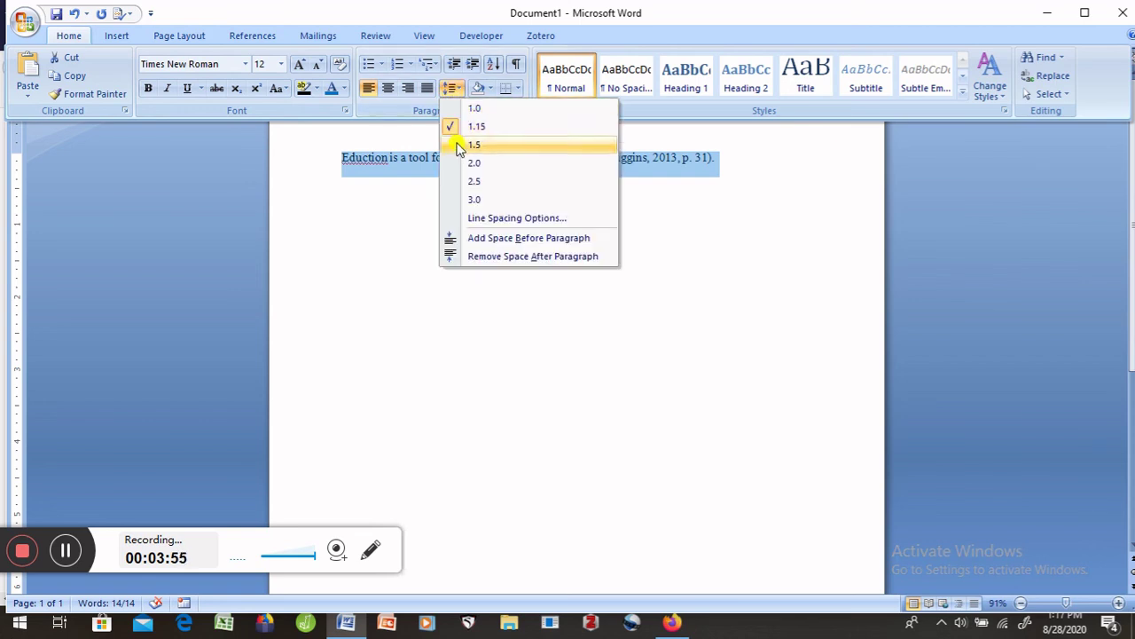
left_click(458, 145)
Correct "life long" to the suggested spelling "lifelong" in the sentence
left_click(497, 246)
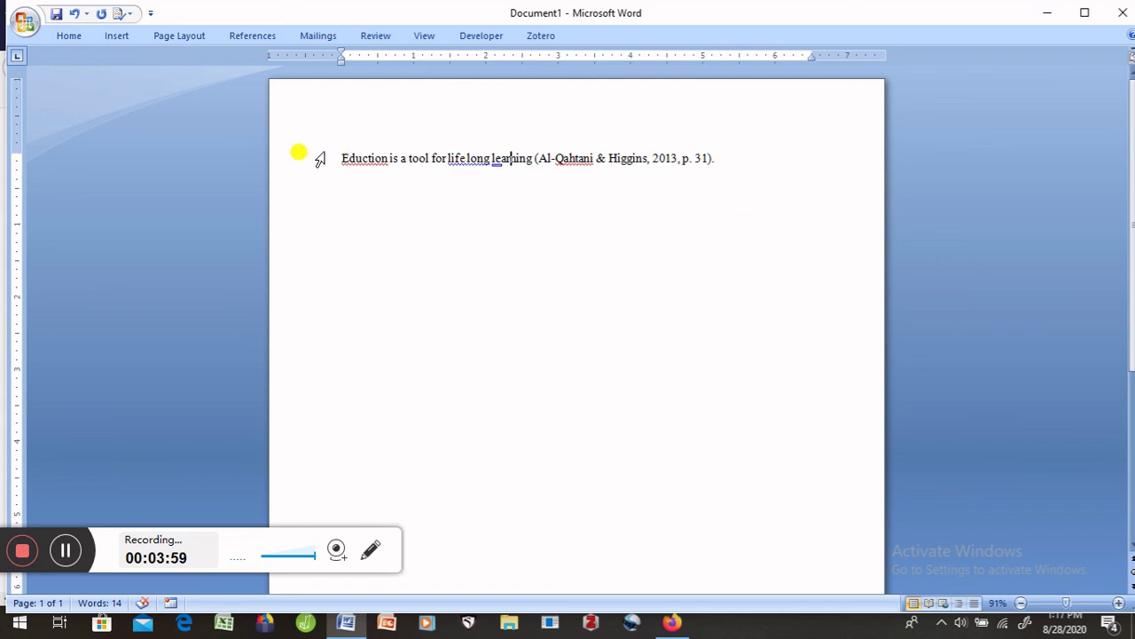
right_click(466, 158)
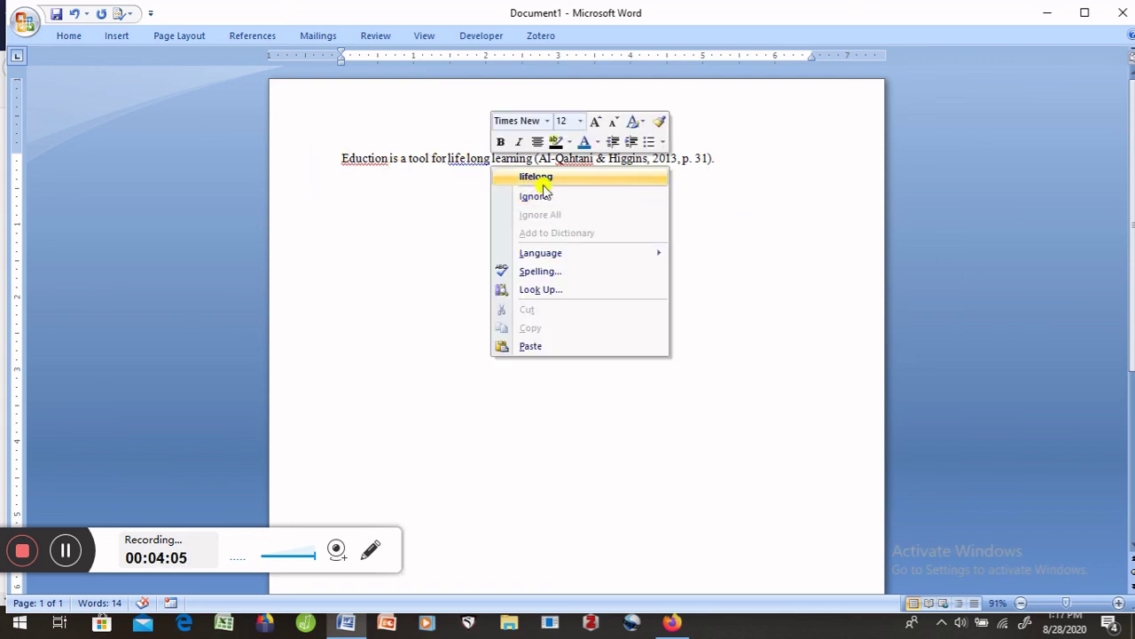
left_click(541, 179)
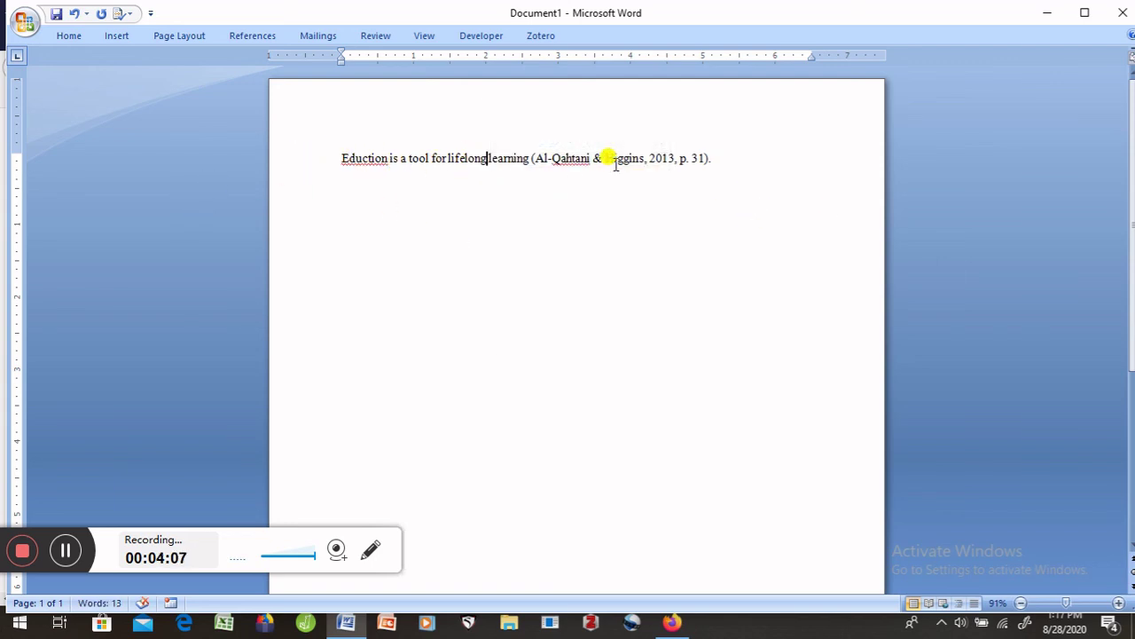